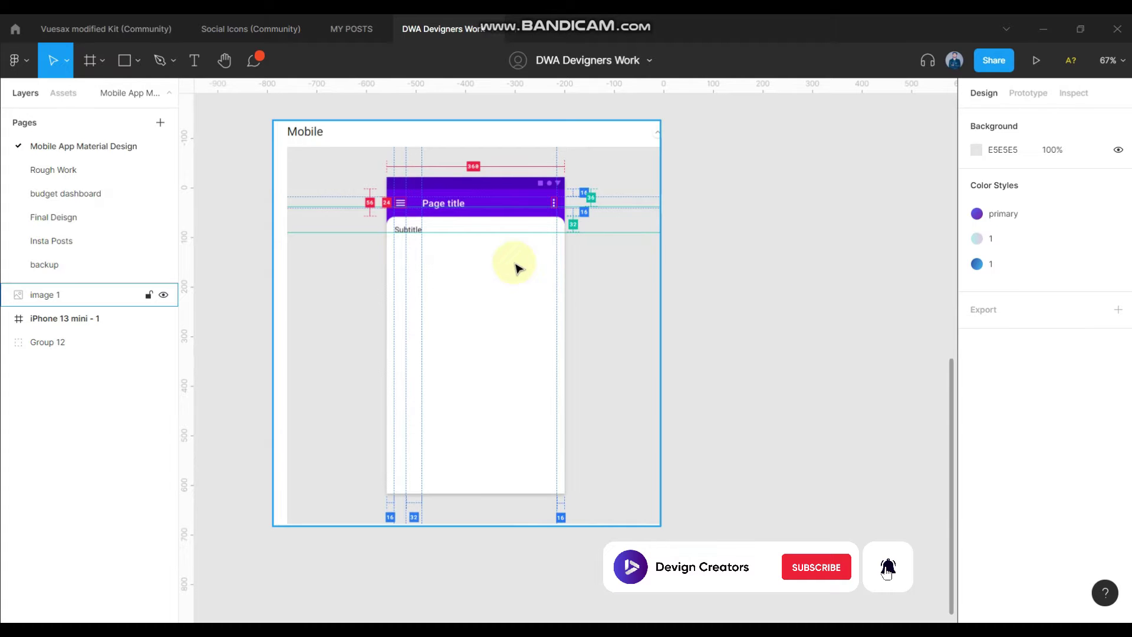
Select and inspect the backdrop mockup image while panning around the canvas
drag(515, 264, 508, 277)
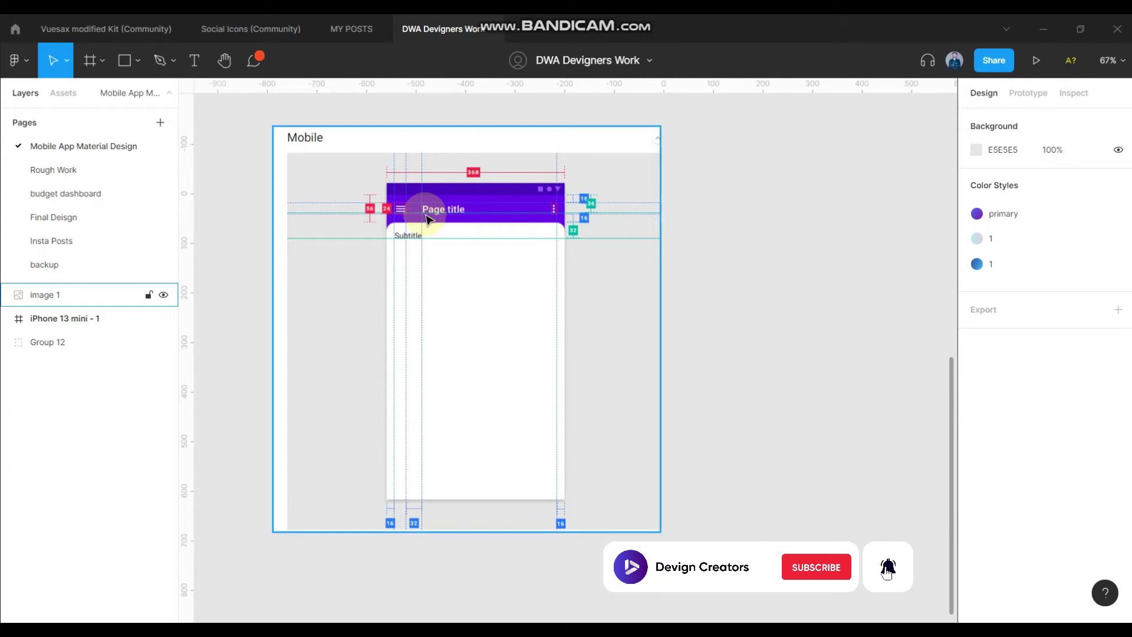
scroll(410, 207, up, 2)
scroll(405, 201, up, 1)
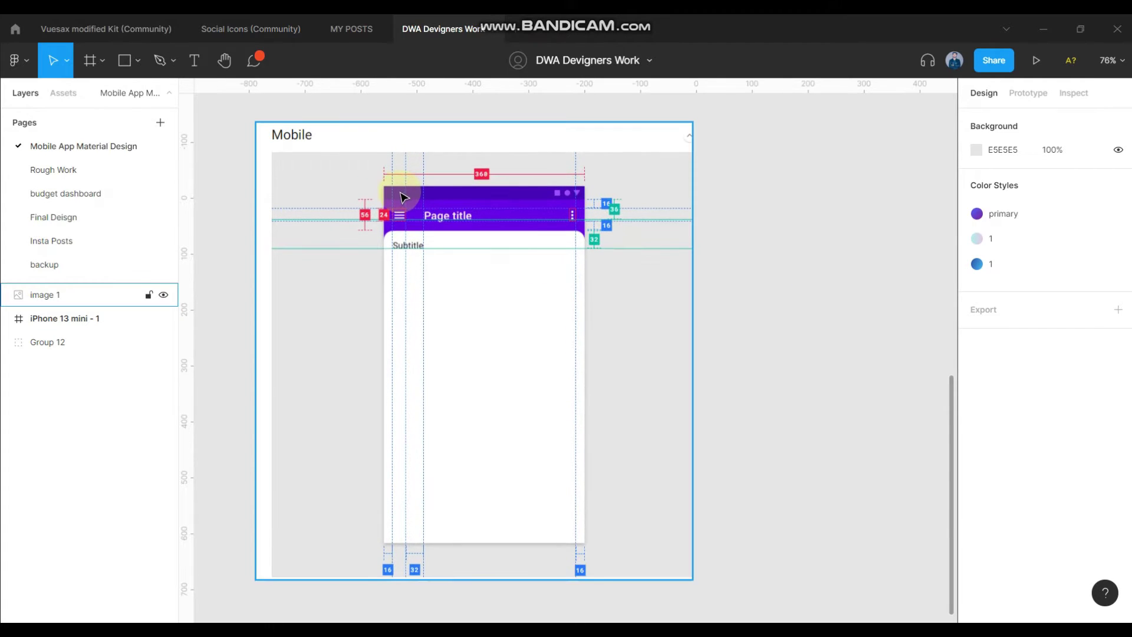
scroll(355, 157, up, 1)
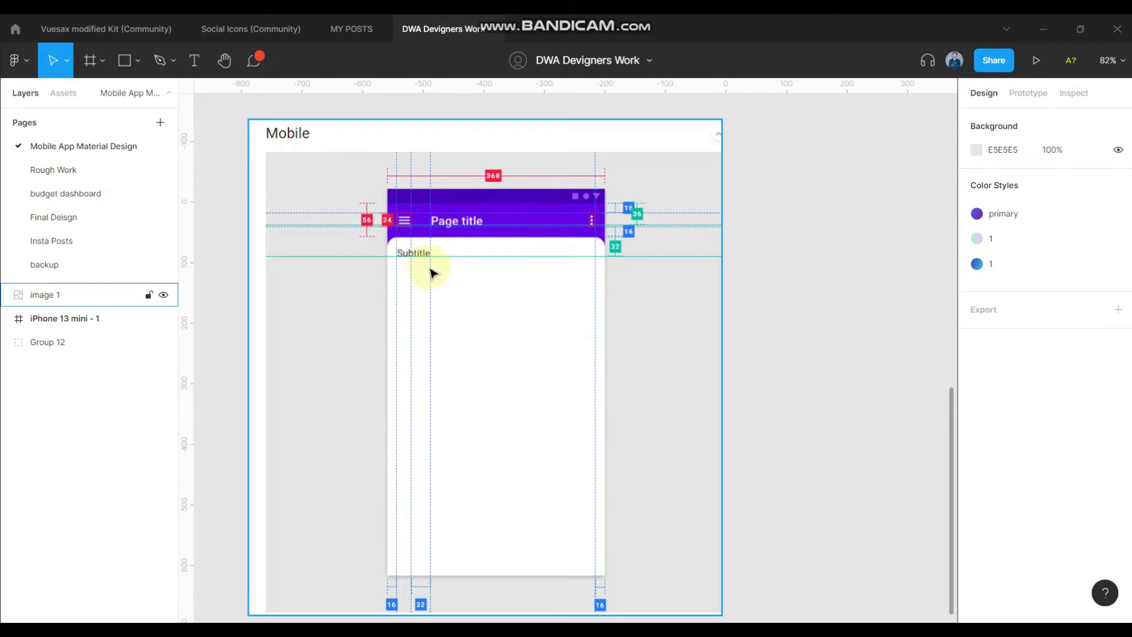
scroll(421, 270, down, 1)
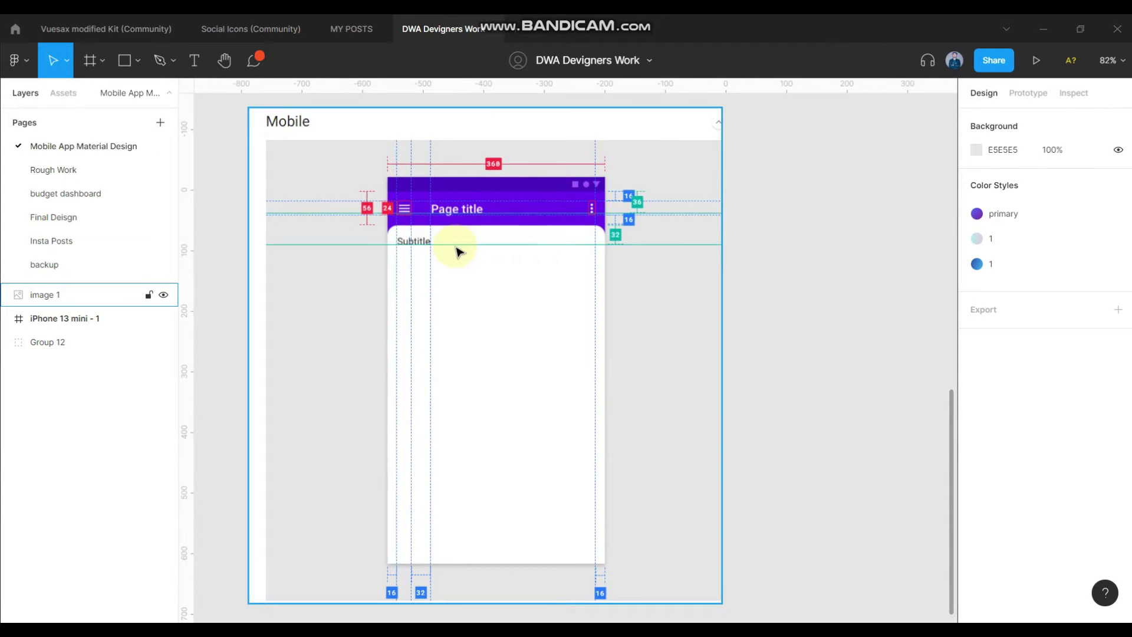
scroll(469, 227, up, 1)
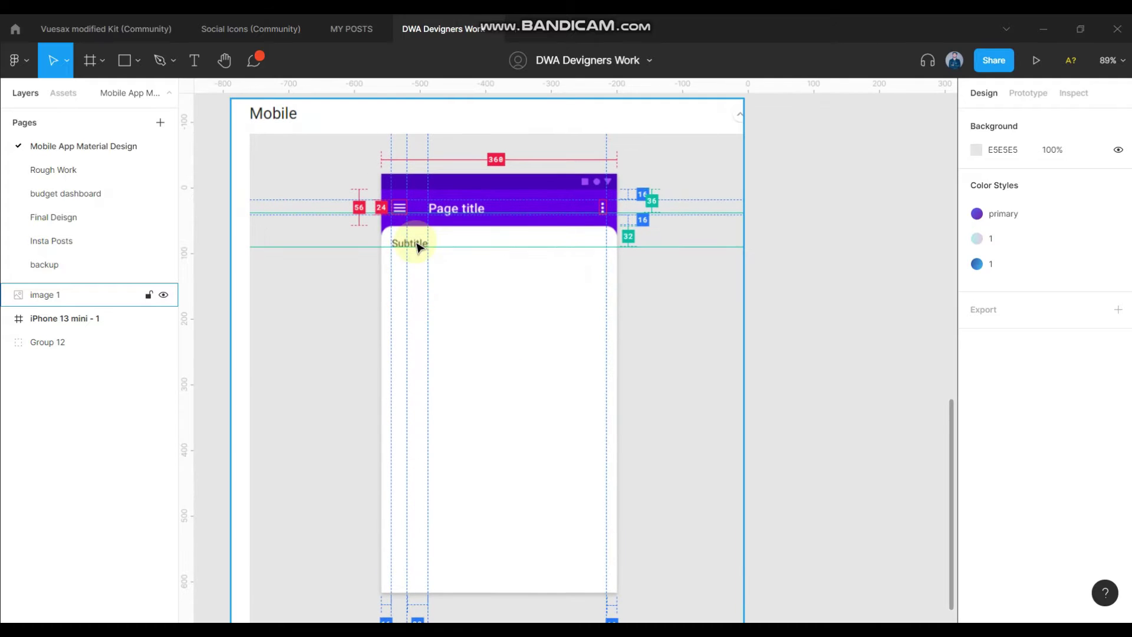
scroll(519, 286, down, 1)
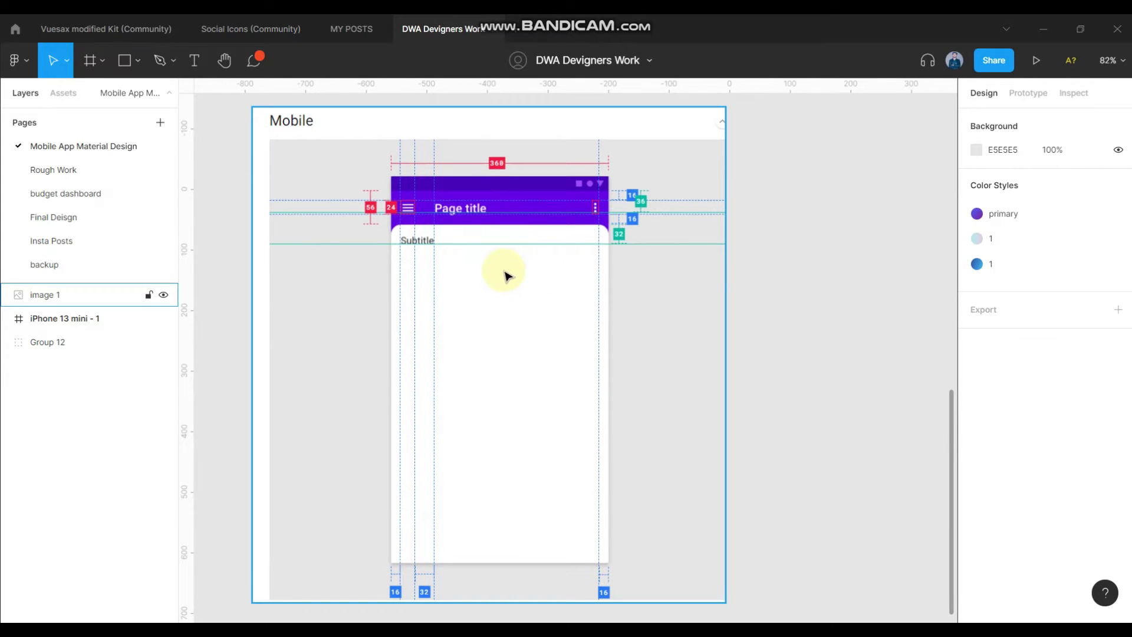
scroll(505, 275, right, 1)
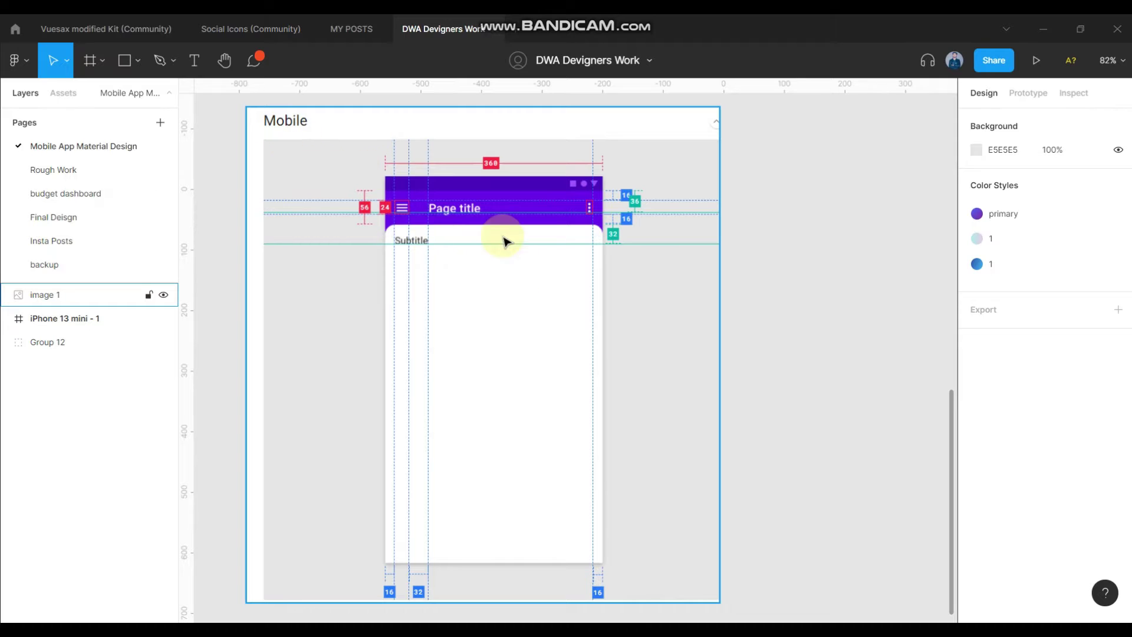
click(757, 262)
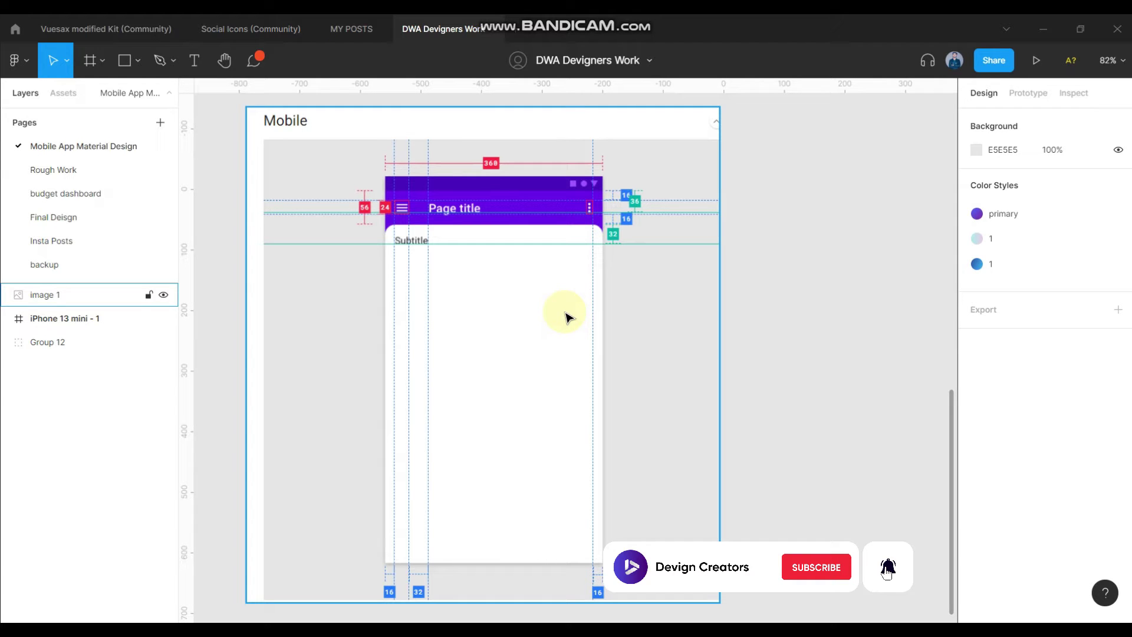
click(766, 243)
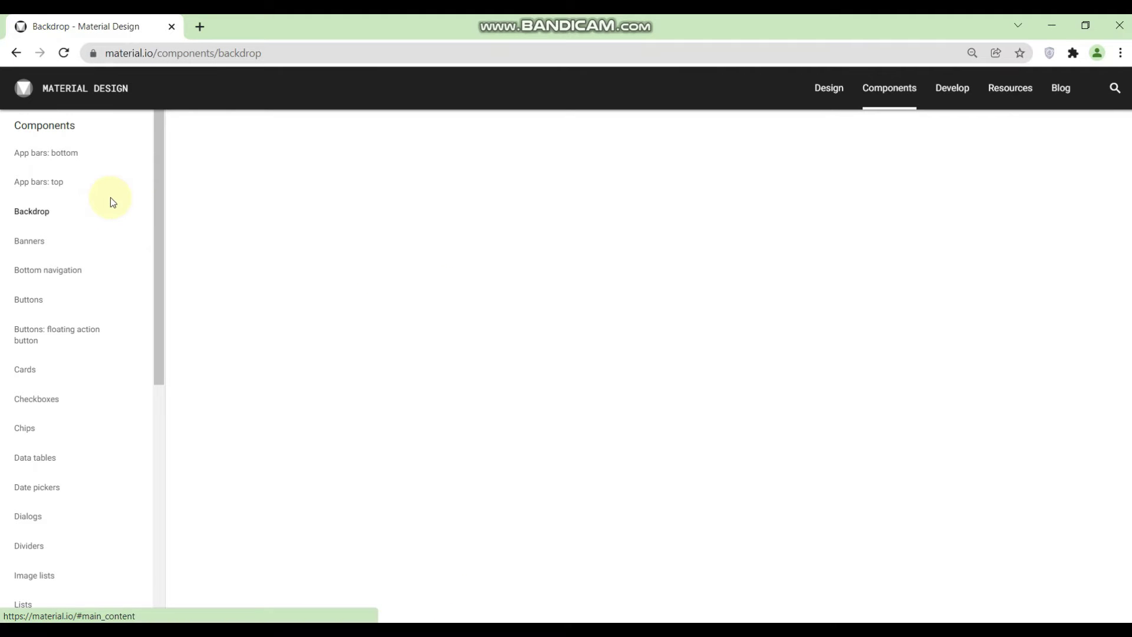
scroll(409, 262, down, 1)
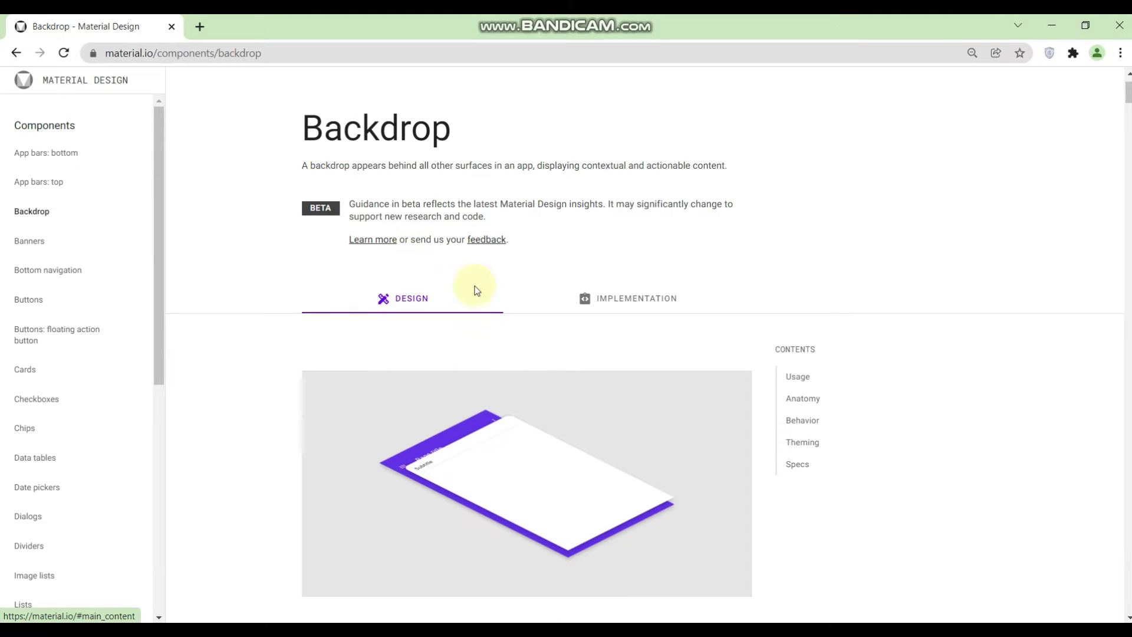
scroll(466, 425, down, 3)
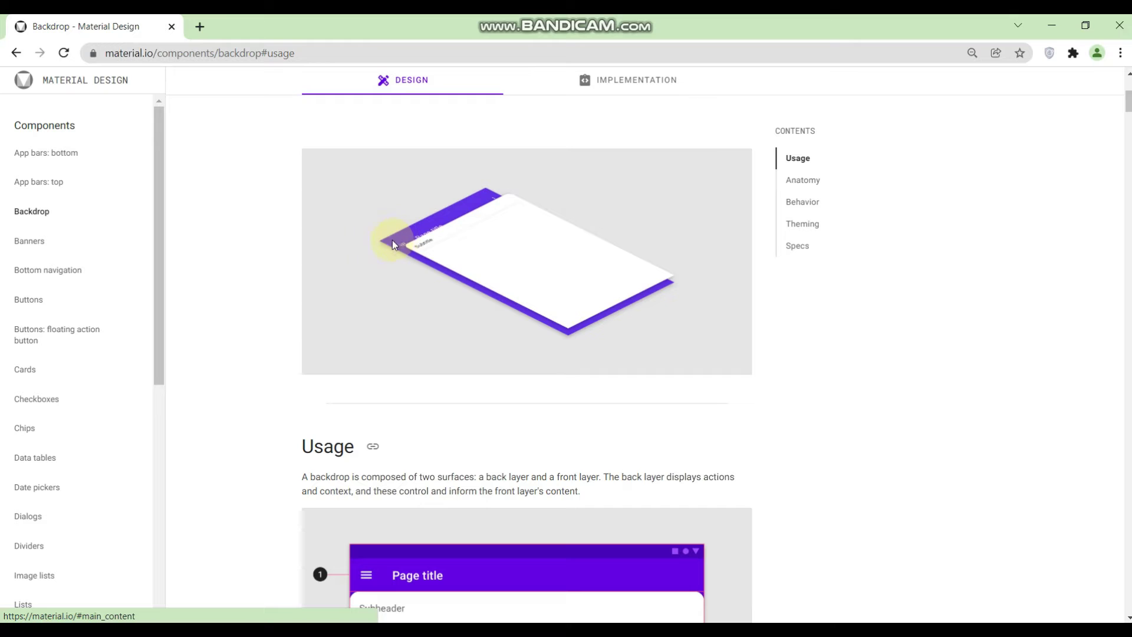
Return from the browser to Figma, reselect the backdrop mockup, then clear the selection
click(1052, 26)
click(425, 240)
scroll(458, 266, down, 1)
scroll(409, 280, down, 1)
scroll(427, 280, down, 1)
scroll(530, 280, right, 1)
click(696, 279)
click(550, 295)
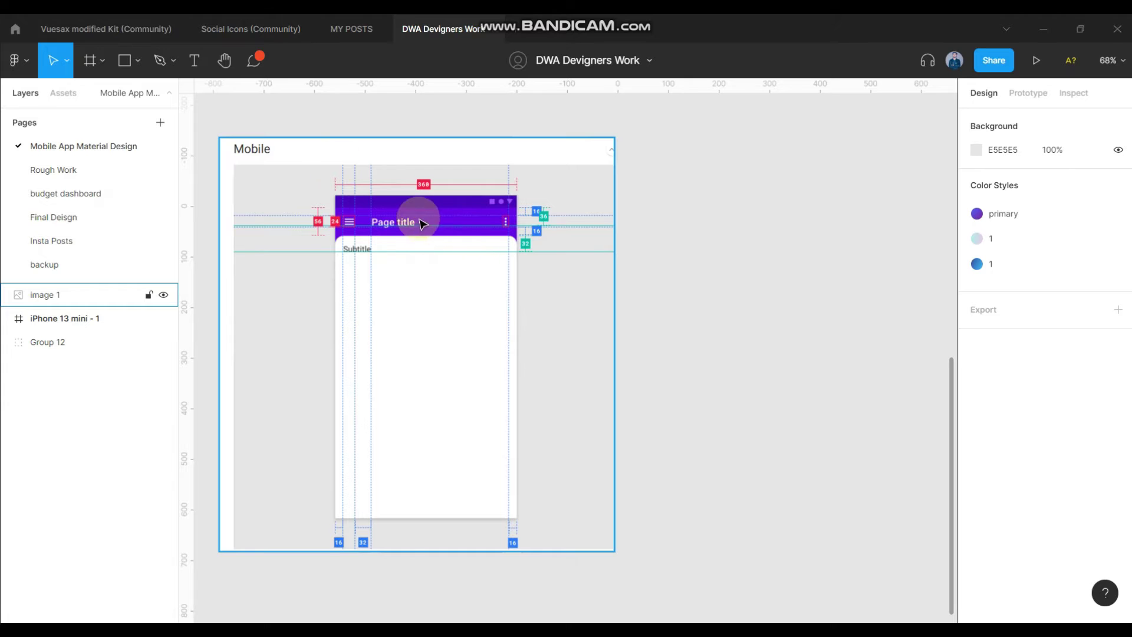
key(Escape)
Add a blank iPhone 13 mini (375×812) frame beside the backdrop mockup
click(105, 64)
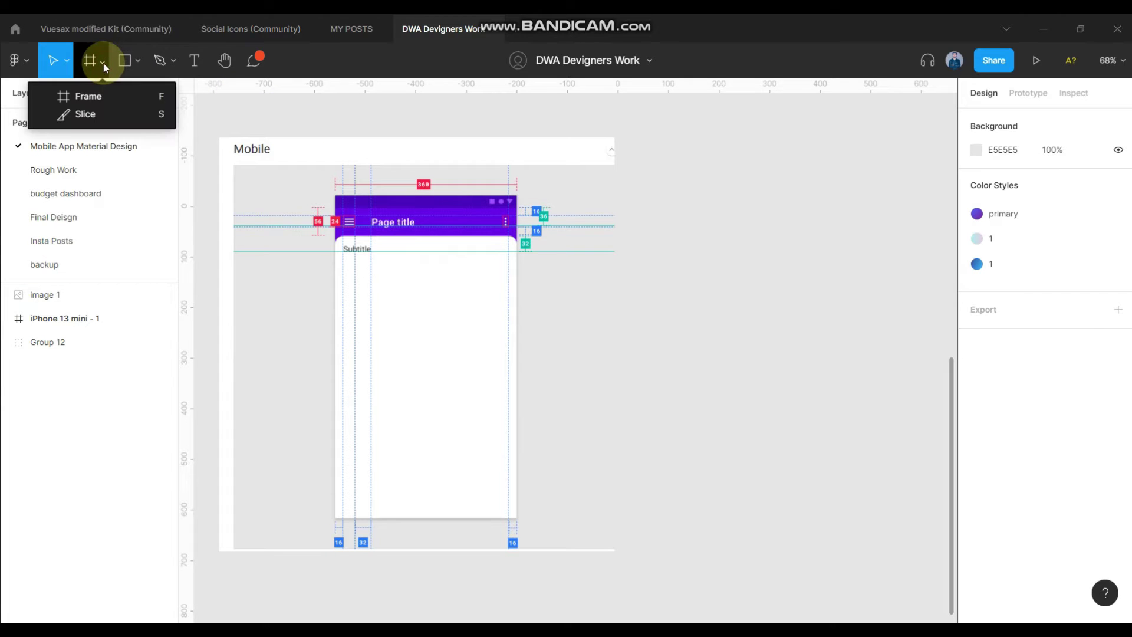
click(106, 96)
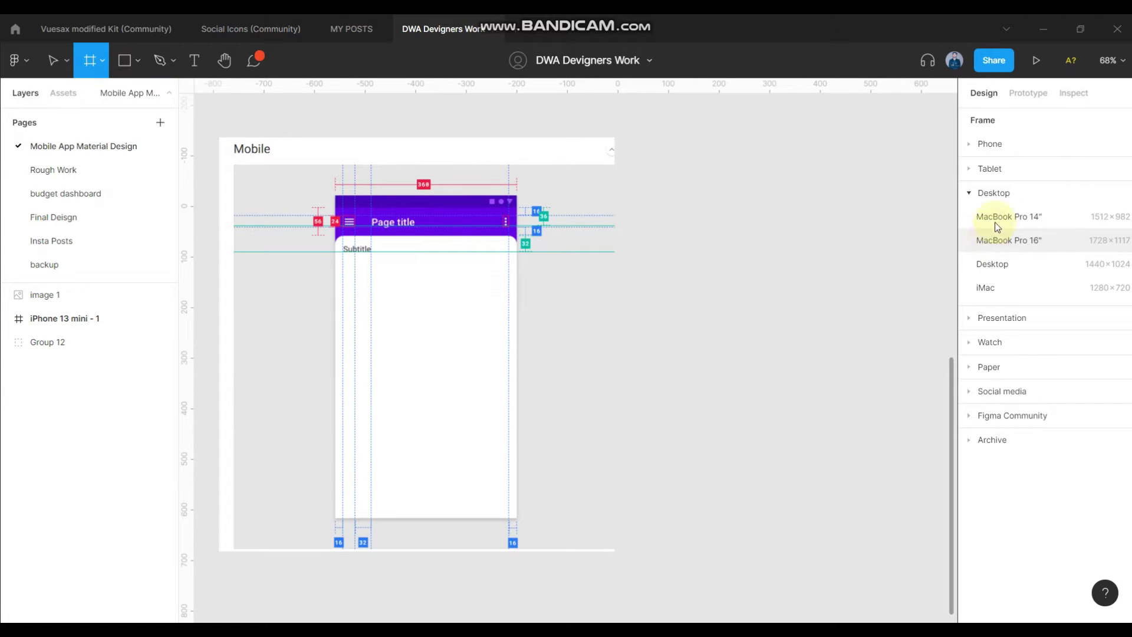
click(989, 144)
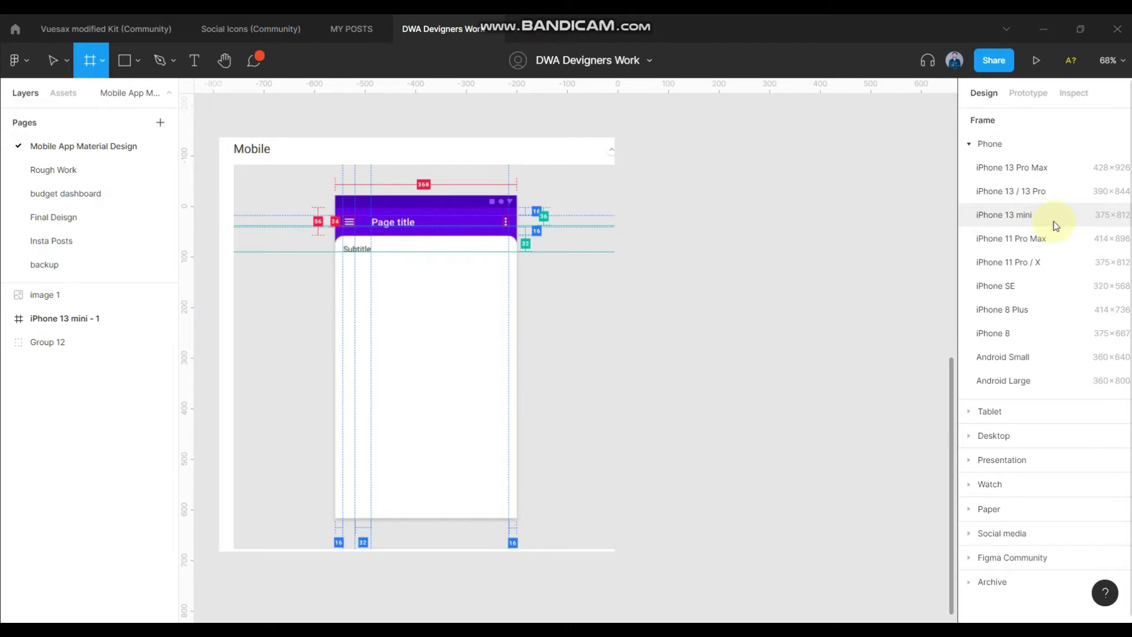
click(1056, 226)
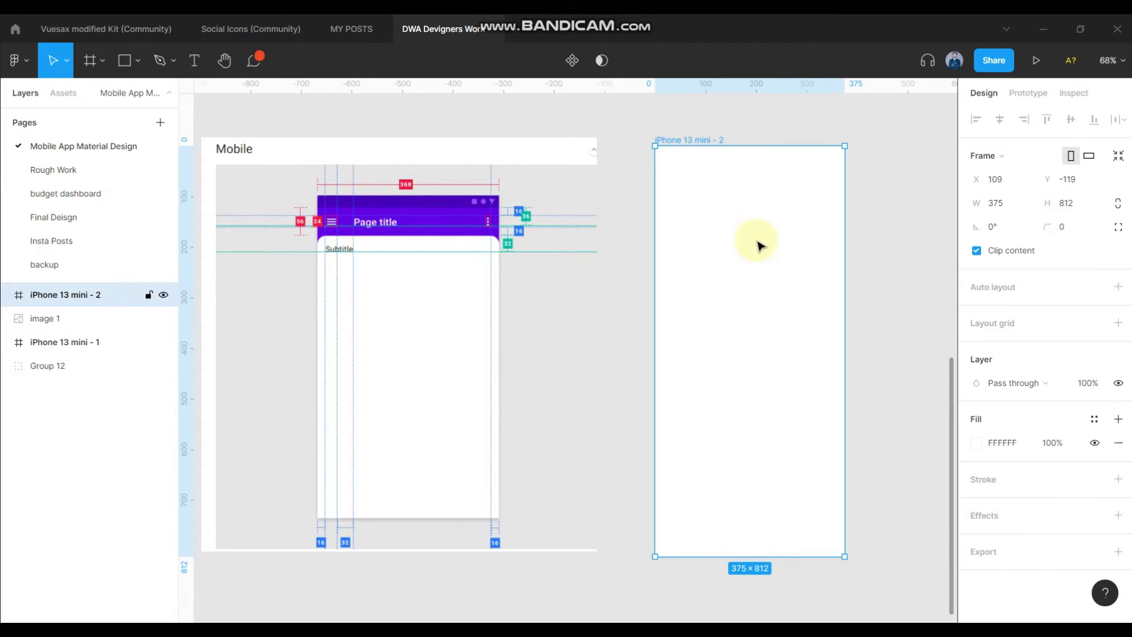
scroll(786, 240, right, 3)
click(844, 236)
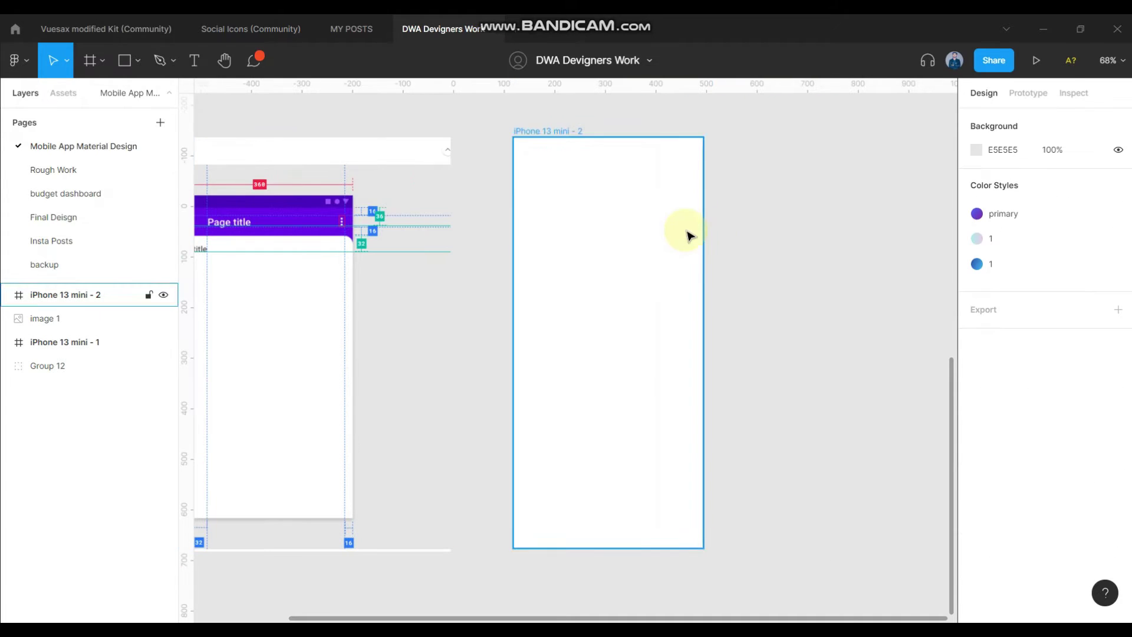
Navigate to the Regular Top App Bar and select its Profile text
scroll(613, 190, up, 1)
scroll(341, 222, left, 2)
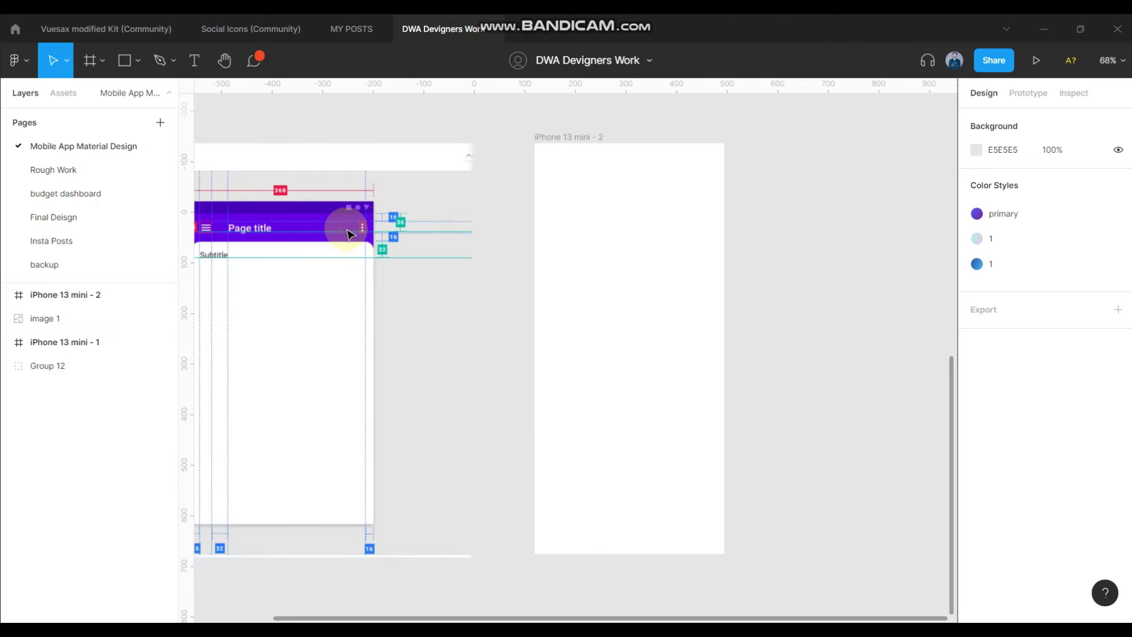
scroll(477, 236, left, 2)
scroll(578, 198, left, 1)
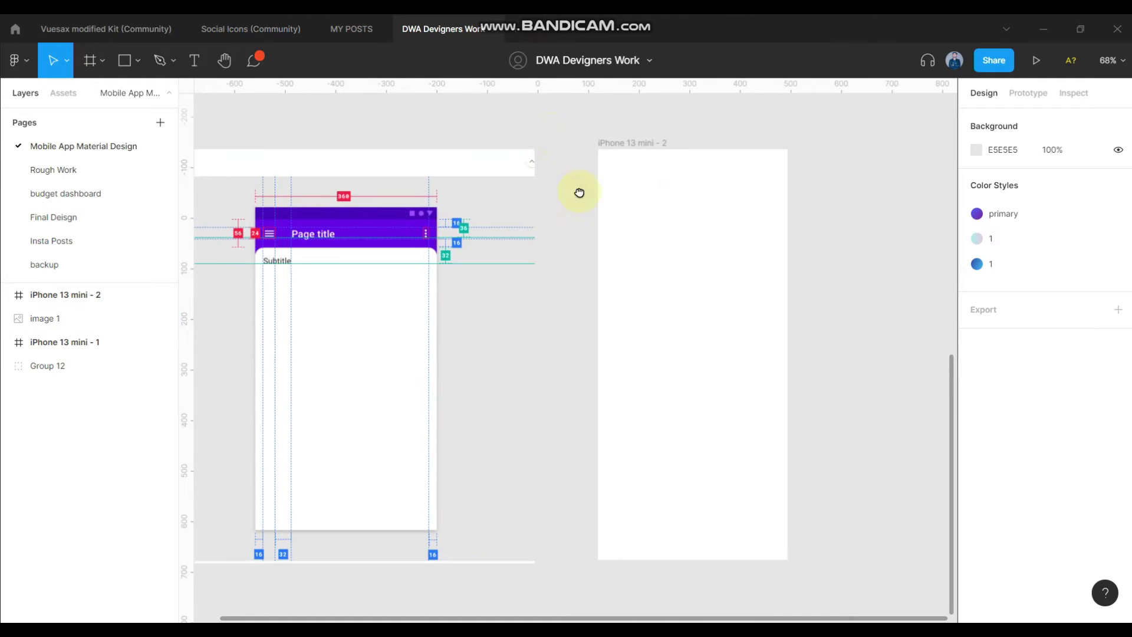
scroll(503, 276, up, 5)
ctrl+scroll(495, 261, down, 2)
scroll(463, 233, up, 4)
scroll(463, 233, up, 5)
click(323, 215)
Add the app bar's menu icon, purple background, and search, chat and settings icons to the selection
shift+click(292, 219)
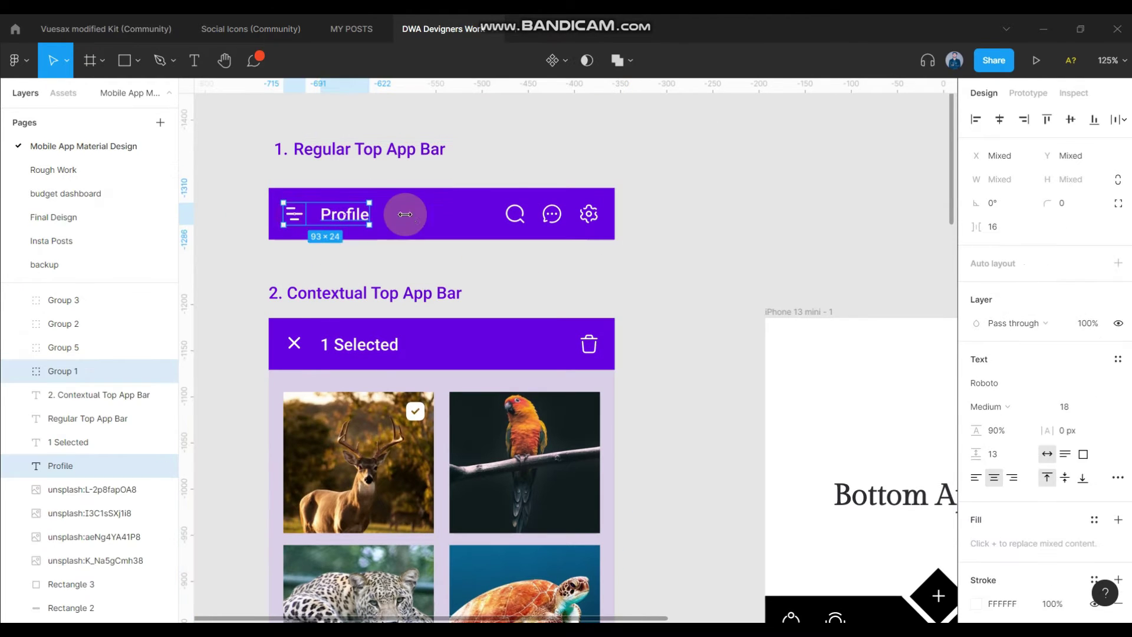
shift+click(405, 214)
shift+click(515, 213)
shift+click(552, 217)
shift+click(588, 212)
scroll(549, 240, down, 5)
click(552, 231)
scroll(299, 291, down, 3)
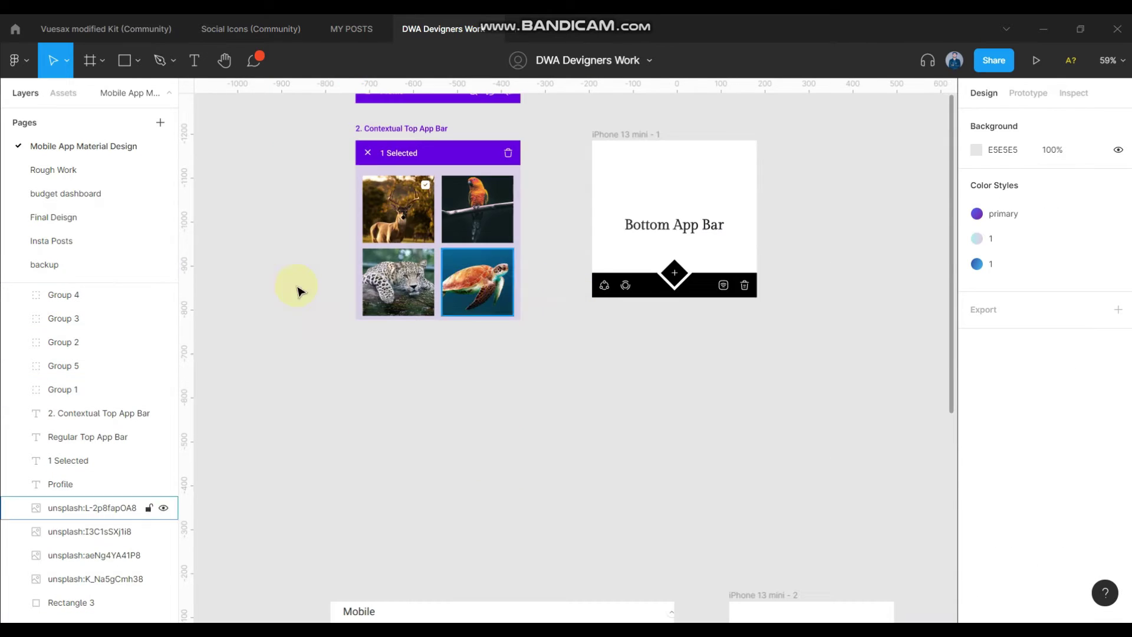
scroll(576, 409, down, 3)
scroll(702, 383, up, 2)
Paste the app bar into iPhone 13 mini - 2 and move it to the frame's top edge
click(703, 361)
key(ctrl+v)
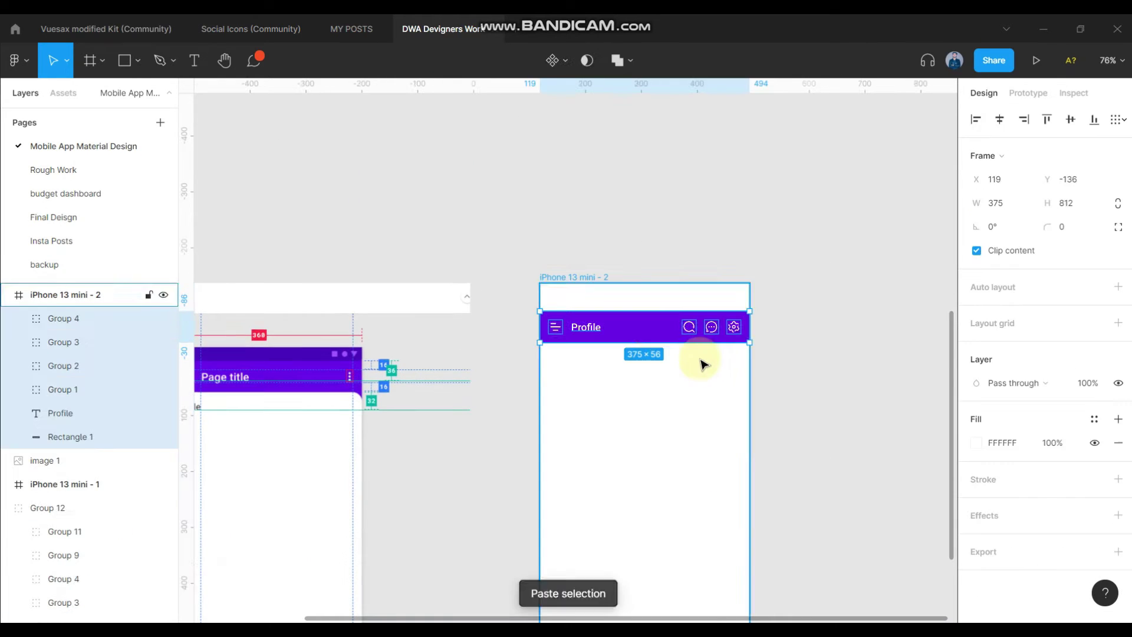
drag(652, 328, 654, 305)
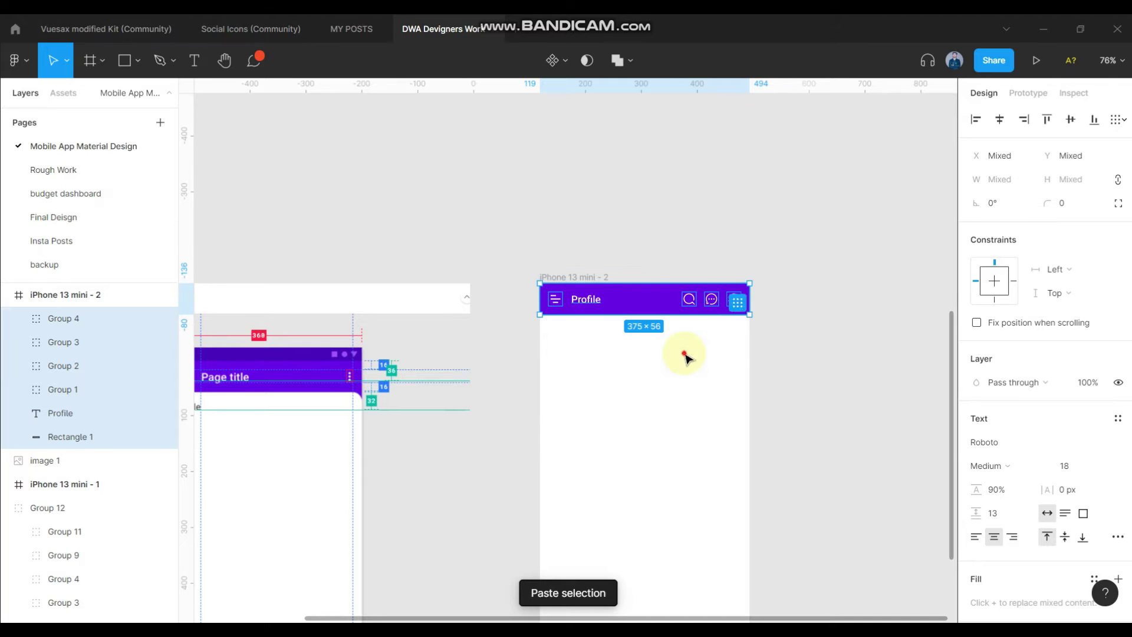
click(682, 354)
scroll(763, 346, right, 2)
scroll(651, 391, up, 1)
scroll(620, 274, up, 4)
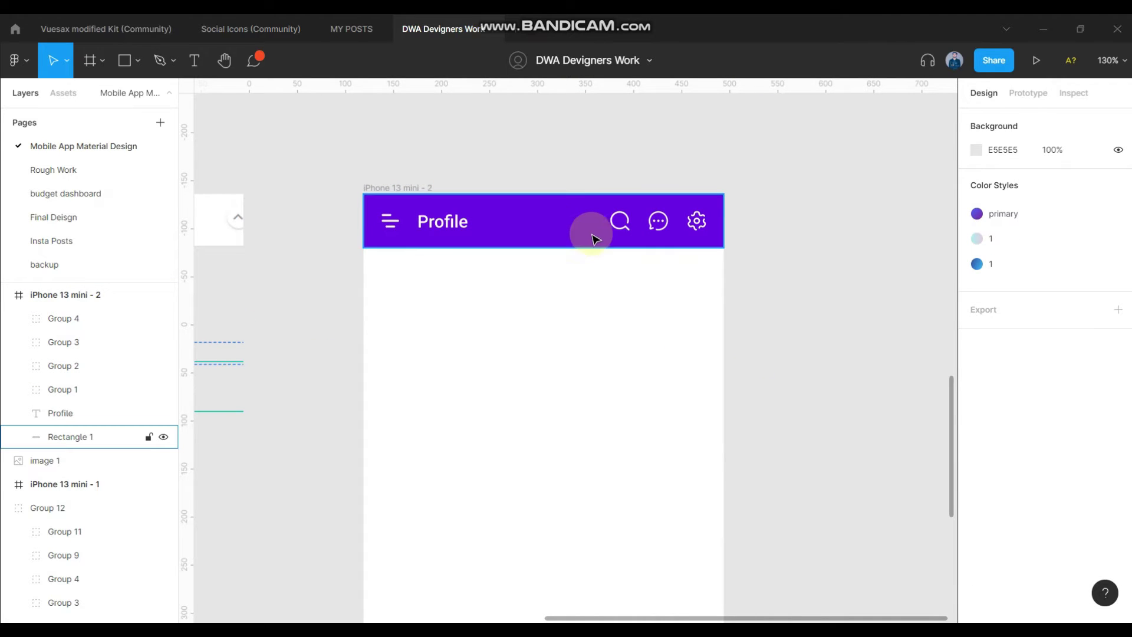
Select the pasted bar's purple background rectangle
click(552, 235)
click(584, 289)
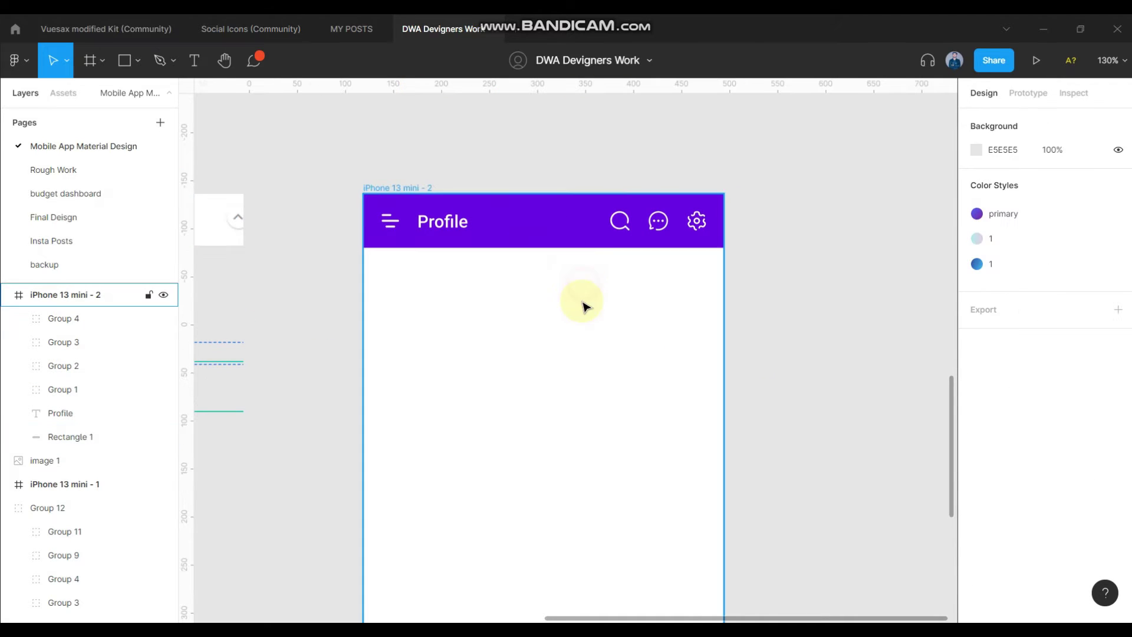
scroll(522, 324, down, 1)
scroll(597, 392, down, 1)
scroll(516, 304, up, 2)
scroll(514, 305, down, 1)
scroll(514, 305, right, 1)
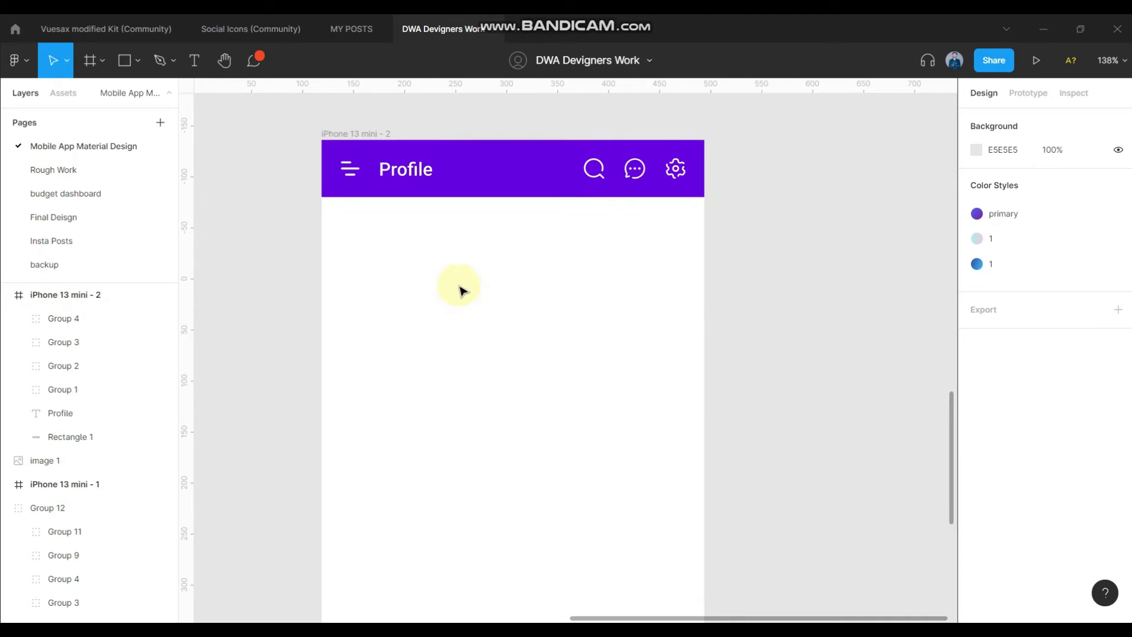
click(533, 190)
Stretch purple Rectangle 1 down to the frame's bottom to cover the 375×812 screen
mouse_move(532, 200)
mouse_down()
mouse_move(532, 619)
mouse_move(531, 403)
mouse_up()
scroll(697, 353, down, 3)
scroll(715, 424, up, 3)
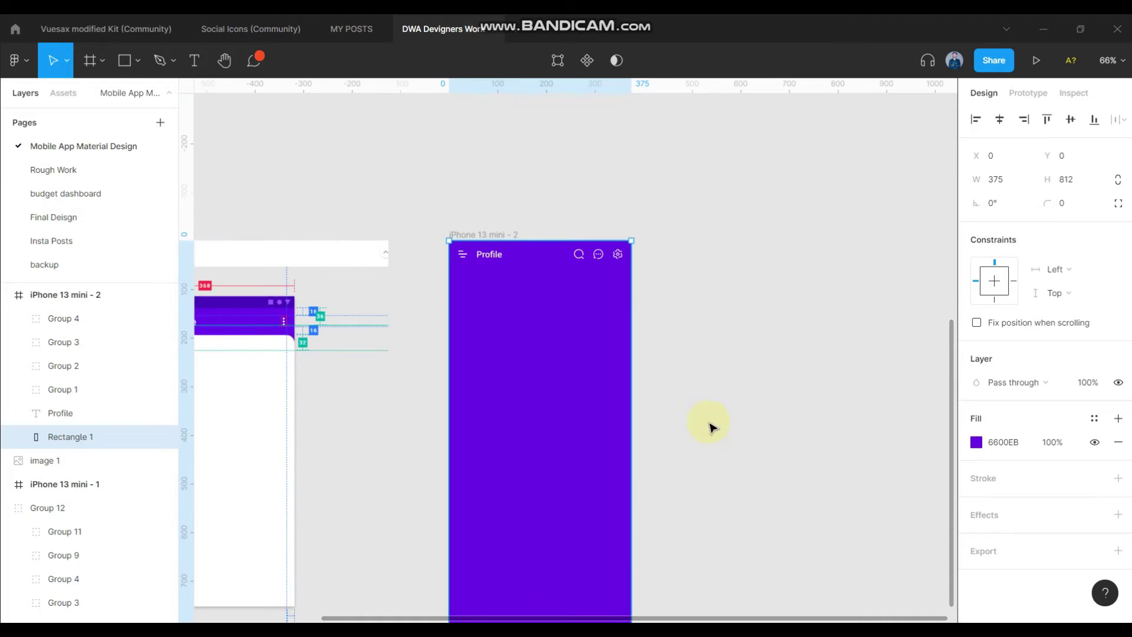
key(Escape)
scroll(554, 287, up, 2)
scroll(516, 262, up, 1)
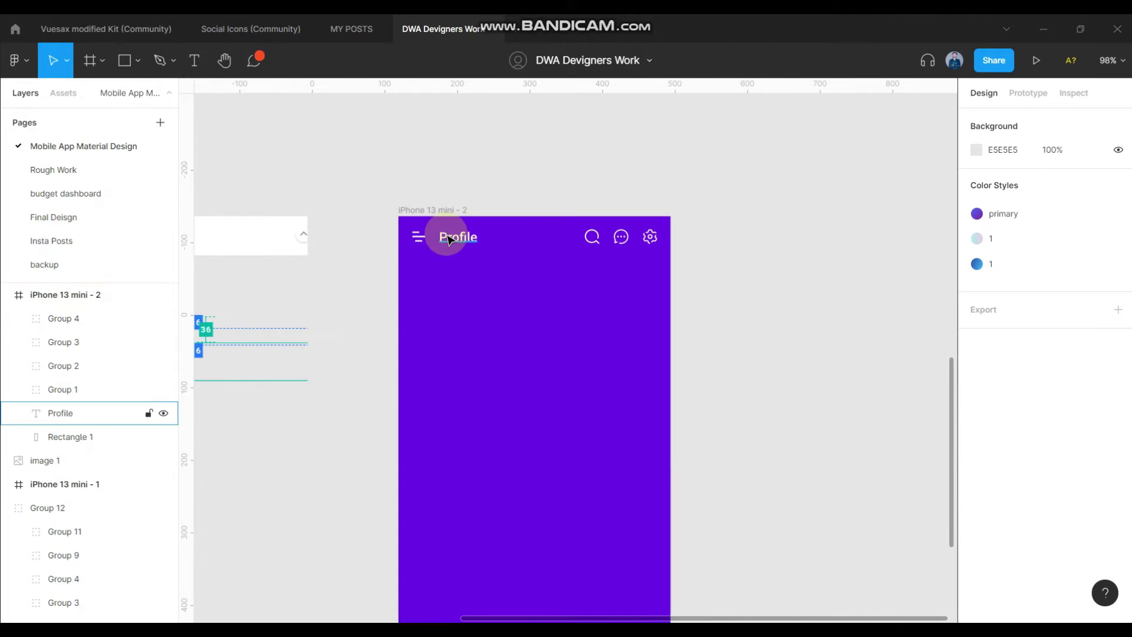
scroll(596, 243, up, 1)
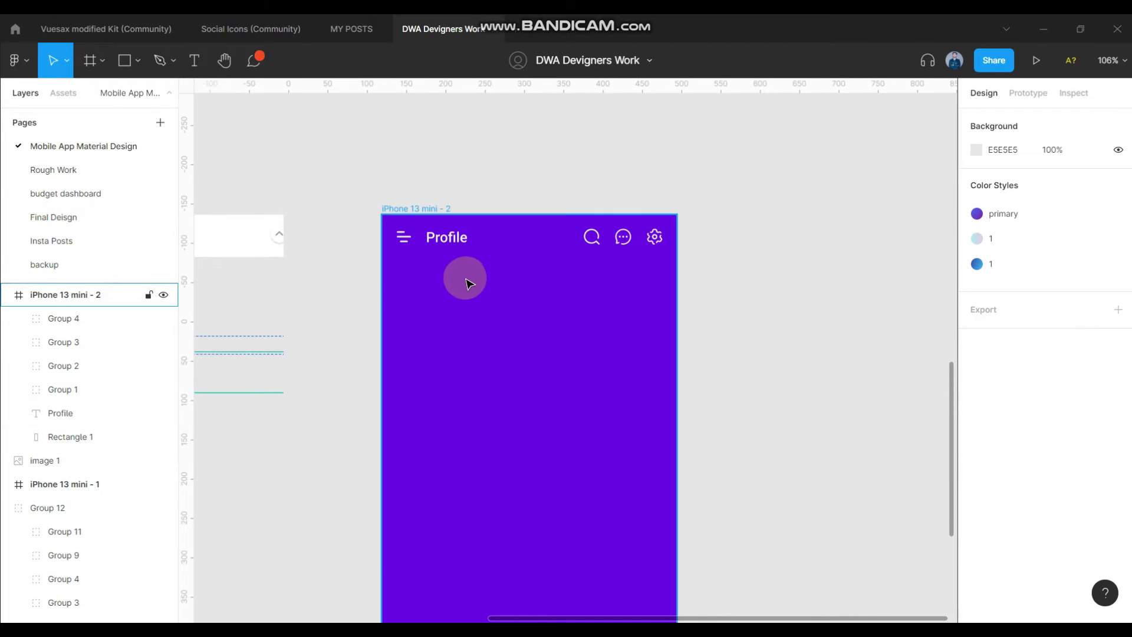
scroll(507, 348, down, 1)
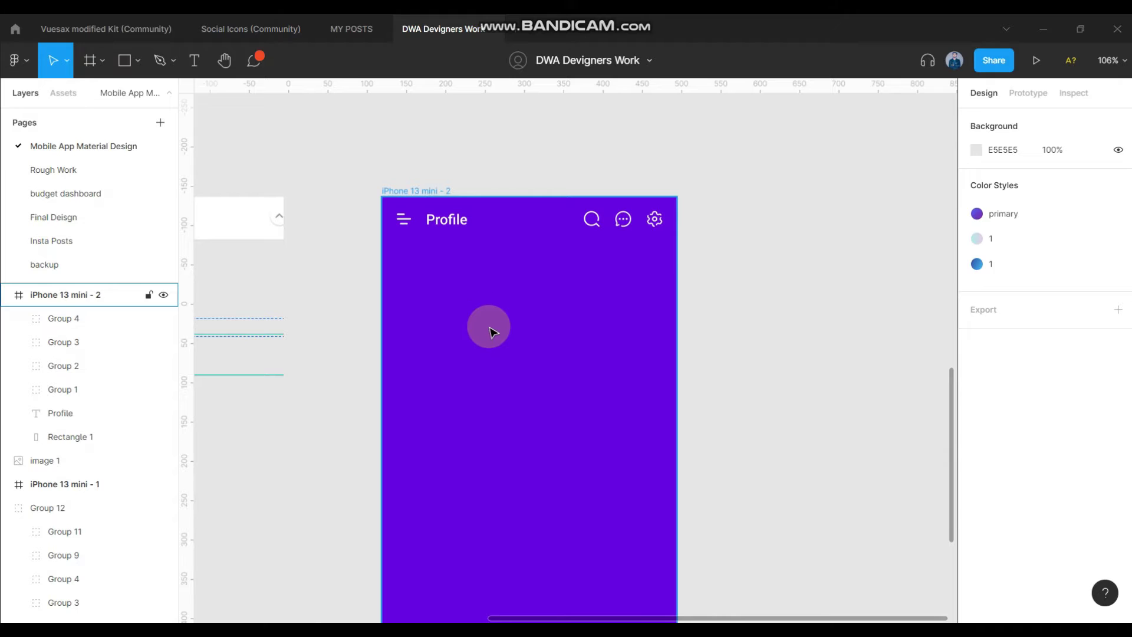
Duplicate the Profile heading twice below it, retyping the copies as Laptop and Camera
alt+drag(447, 228, 459, 283)
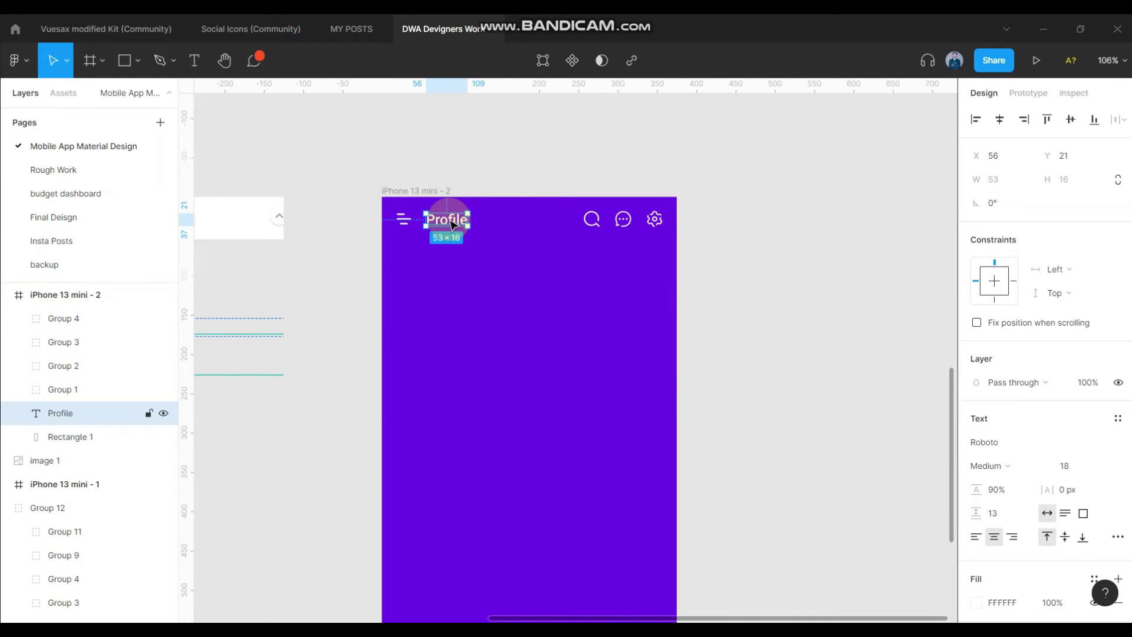
double_click(451, 280)
text(Laptop)
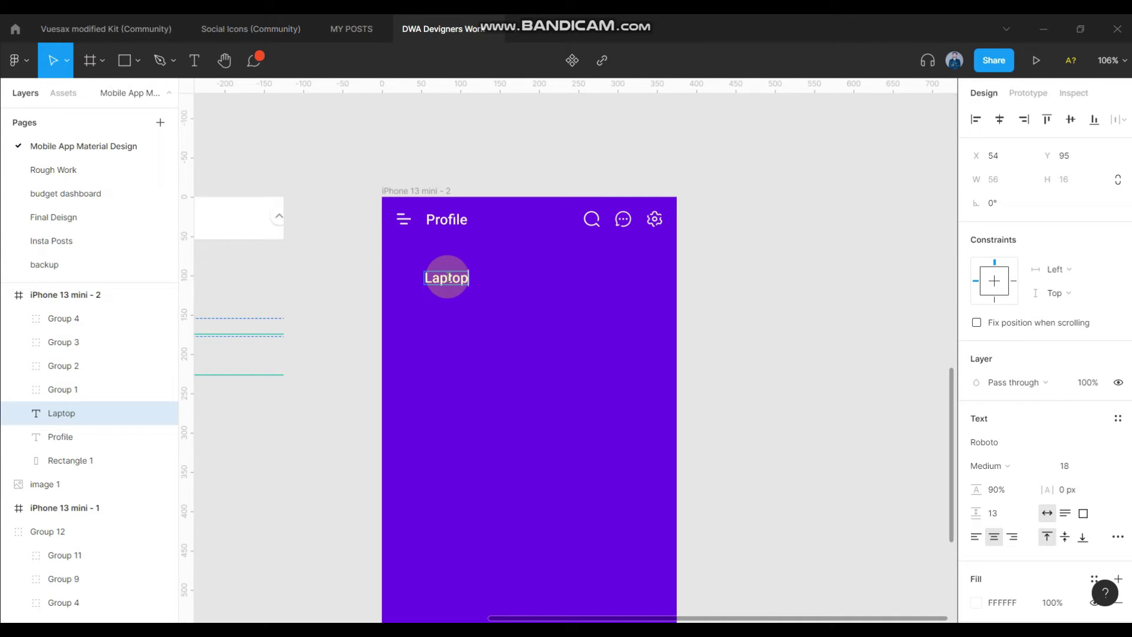
key(Escape)
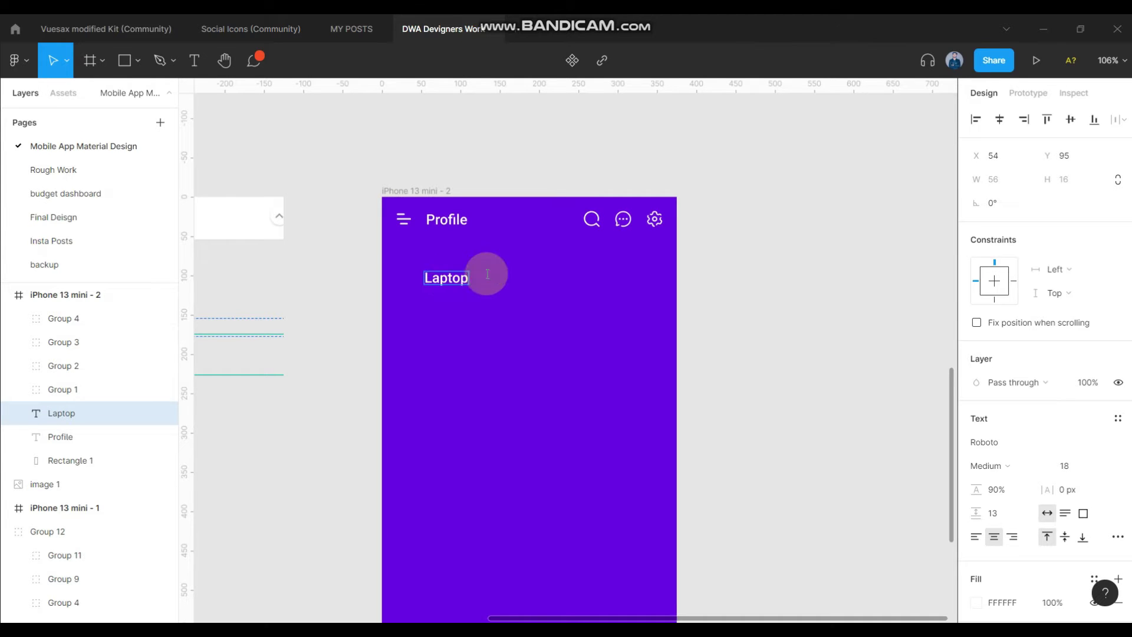
alt+drag(446, 278, 450, 311)
double_click(450, 309)
text(C)
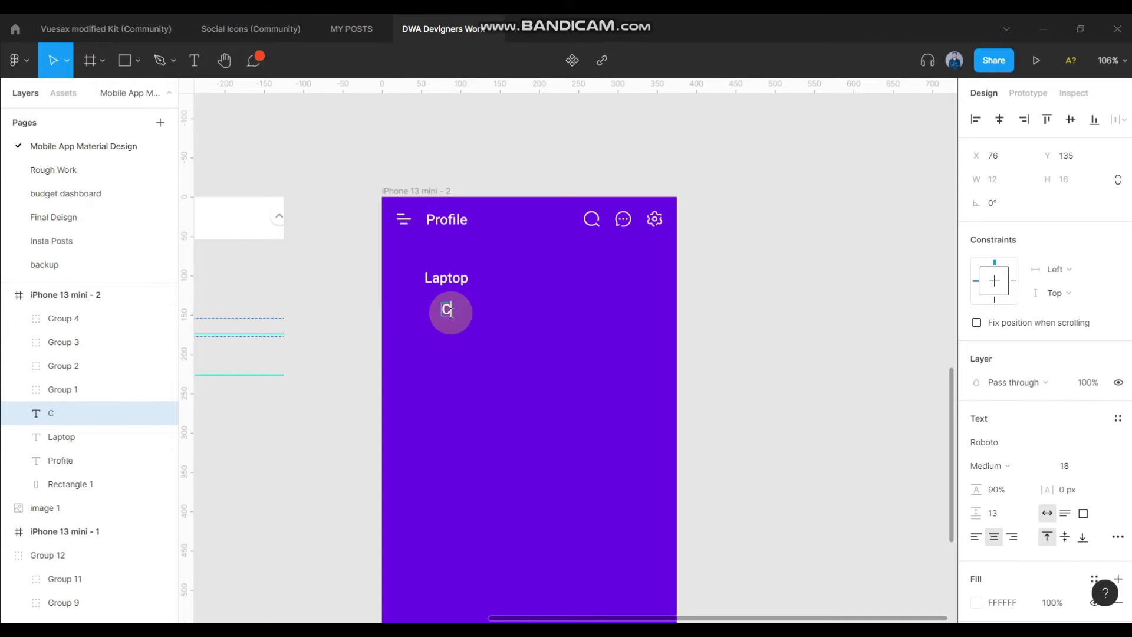
text(amera)
key(Escape)
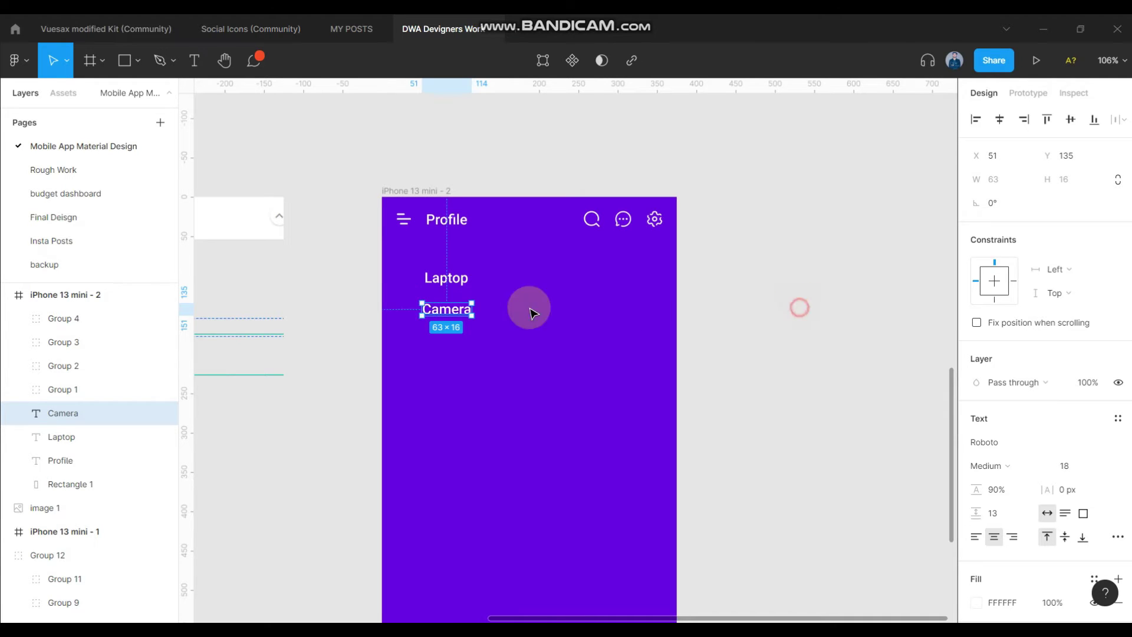
Make the Laptop and Camera labels 16px Regular, left-aligned text
shift+click(436, 278)
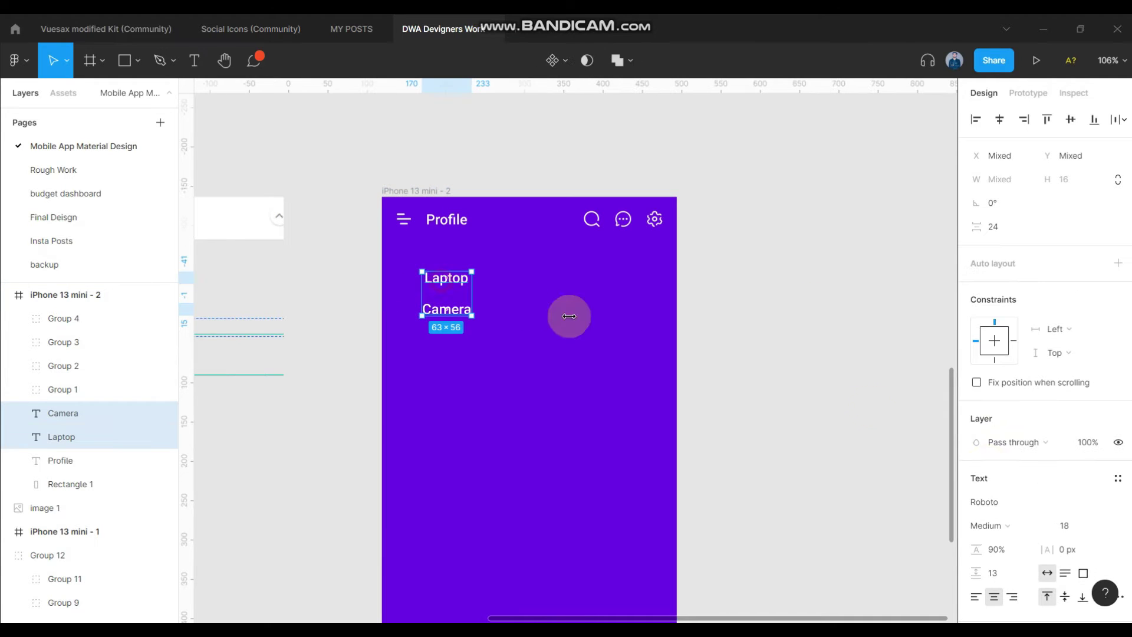
click(975, 596)
click(1079, 525)
text(16)
key(Return)
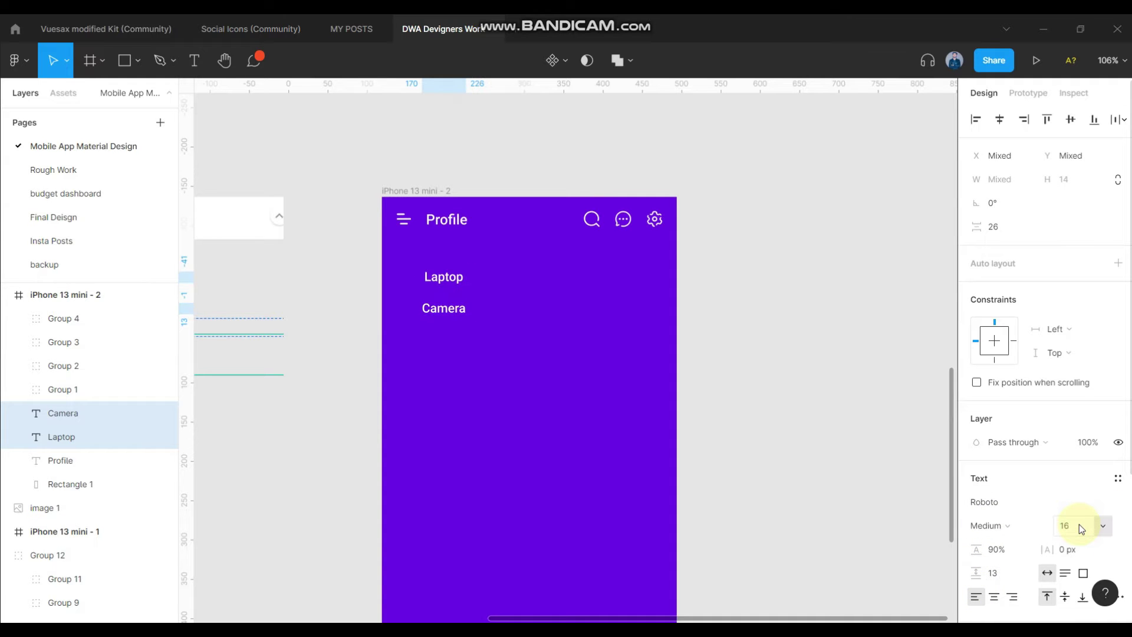
click(1009, 522)
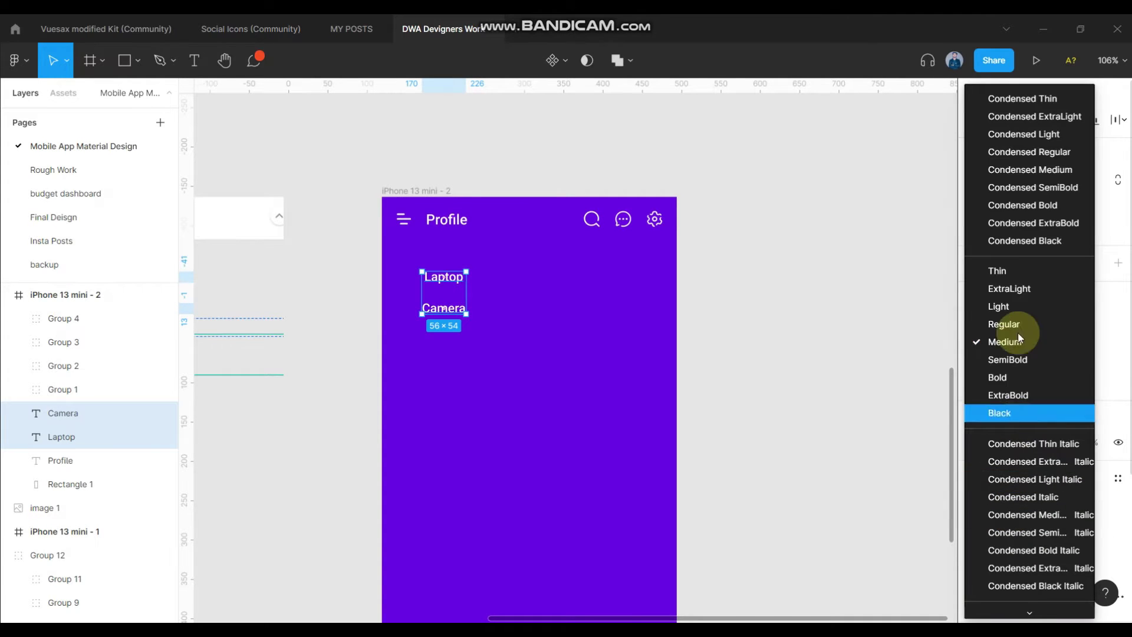
click(1017, 323)
click(487, 298)
click(443, 277)
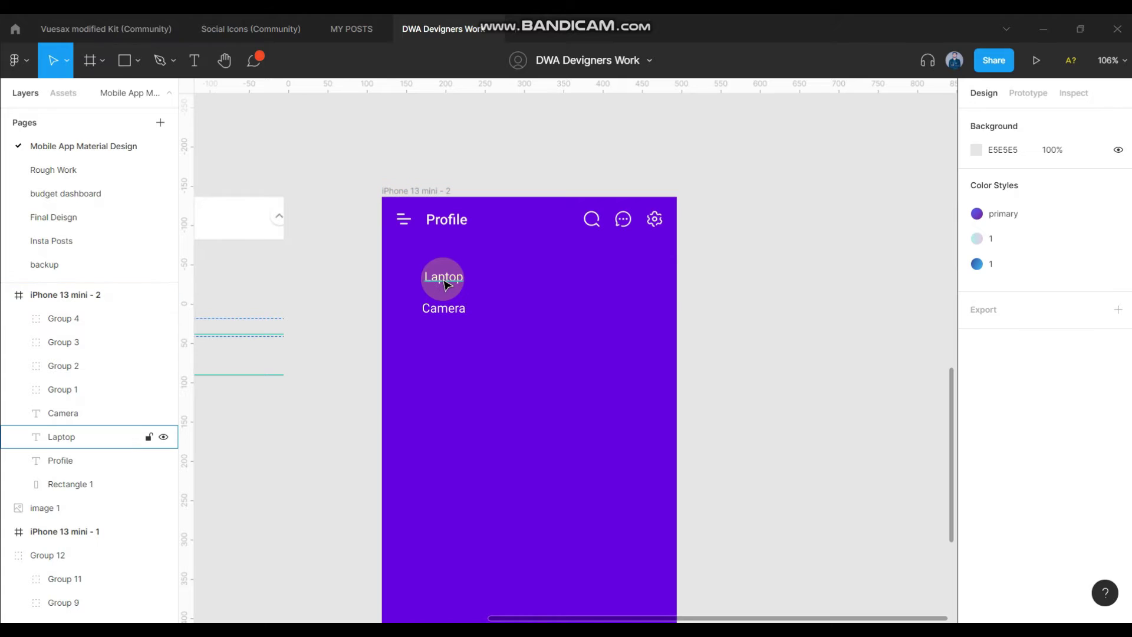
Duplicate the Camera label below it and retype the copy as TV
drag(447, 308, 455, 348)
double_click(453, 342)
text(TV)
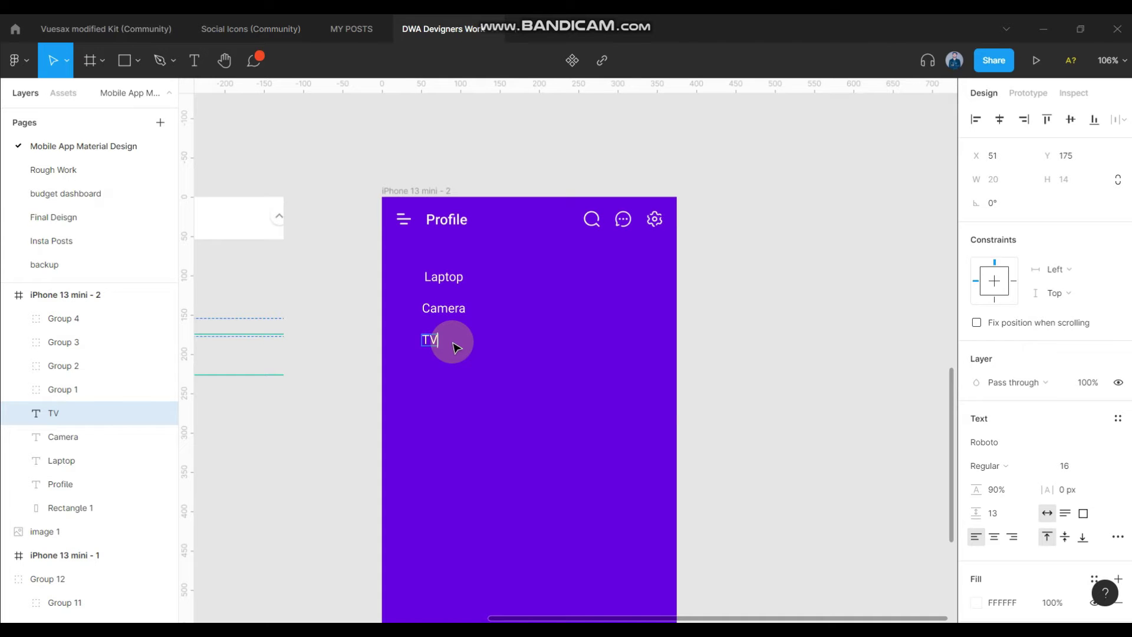
key(Escape)
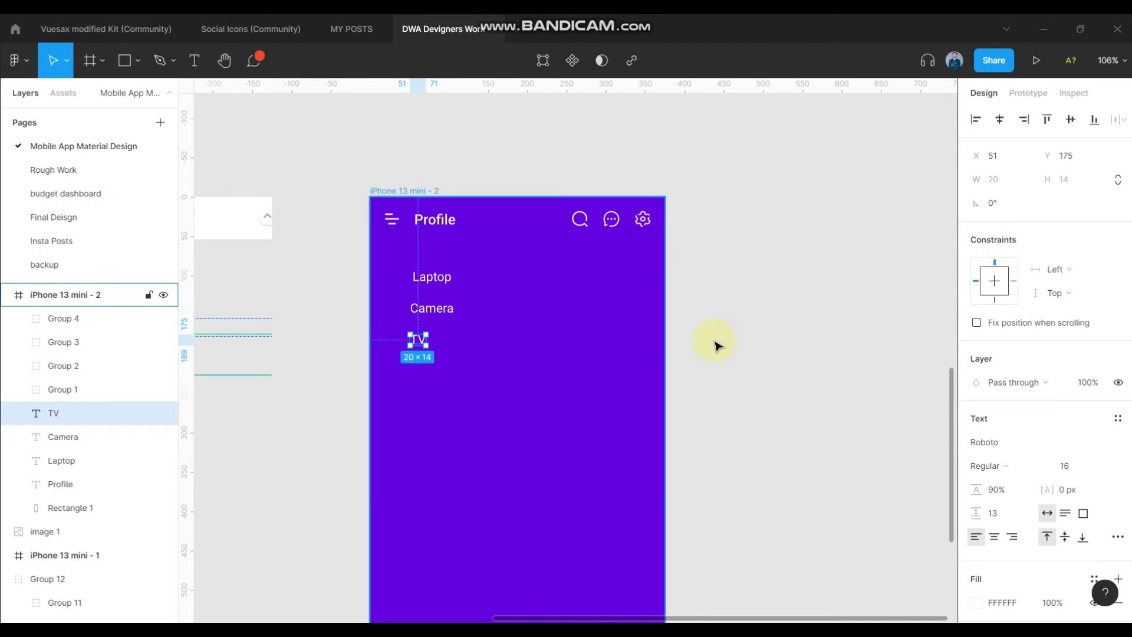
key(Escape)
Align the Laptop, Camera and TV labels on their left edges
scroll(489, 304, up, 2)
click(412, 271)
shift+click(416, 309)
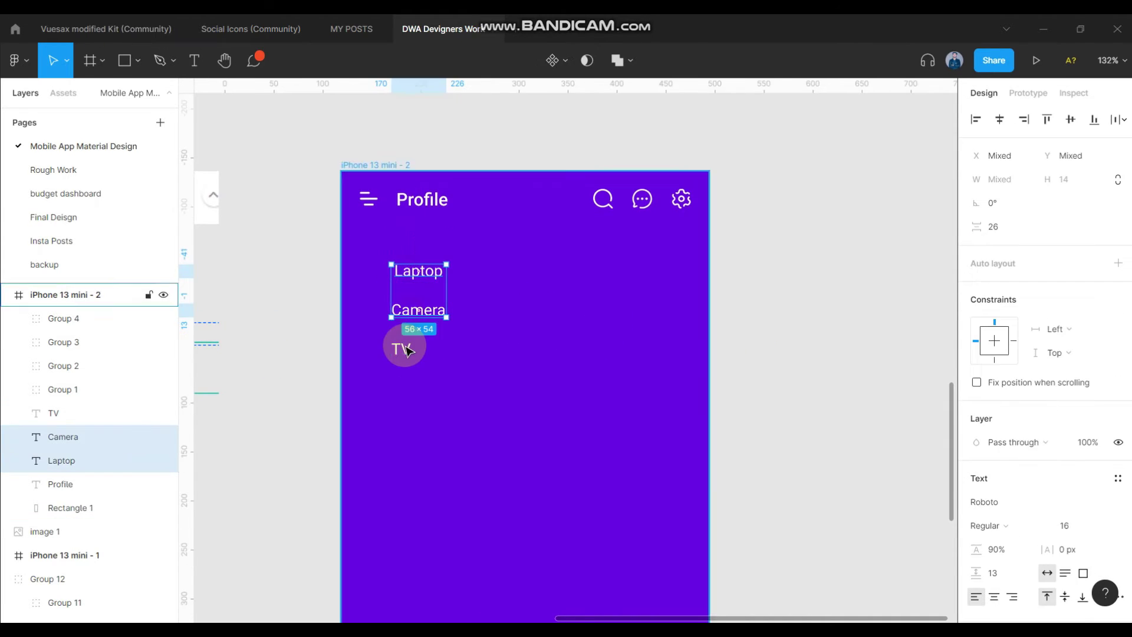
shift+click(400, 348)
click(975, 119)
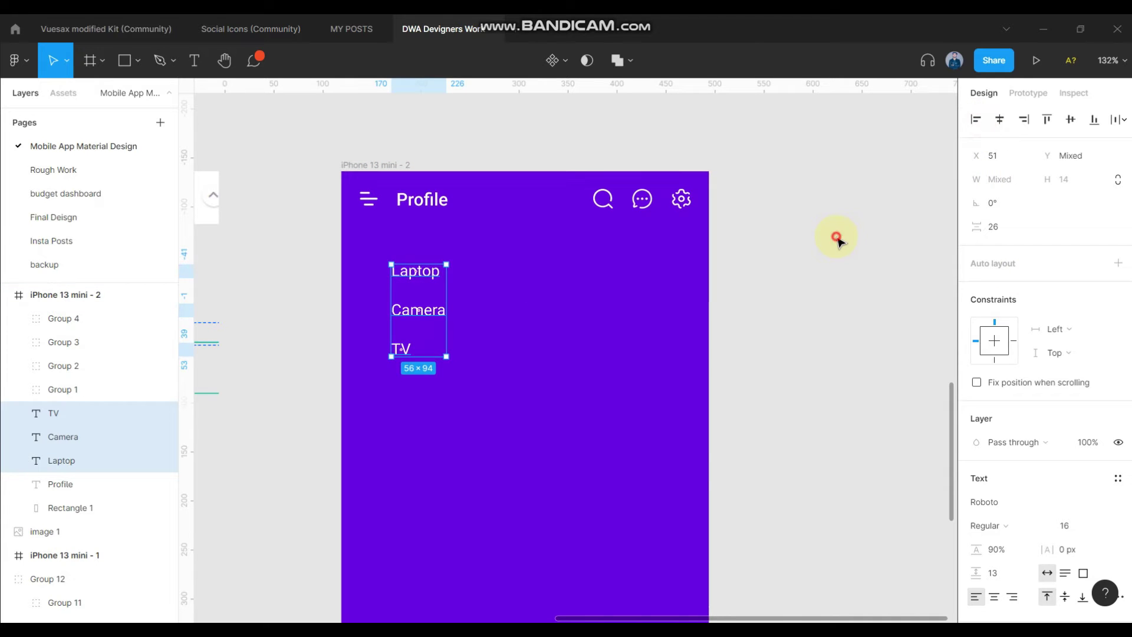
click(607, 288)
click(416, 308)
shift+click(401, 347)
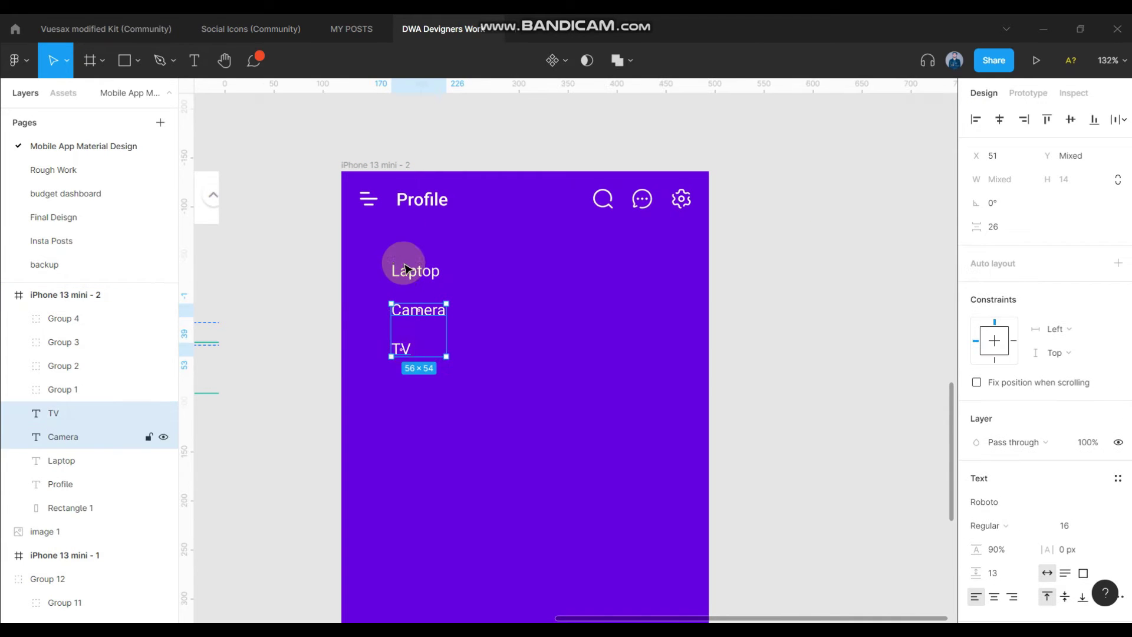
shift+click(407, 269)
Reselect the three labels and pan to the spare icons beside the screen
scroll(407, 259, up, 2)
click(303, 336)
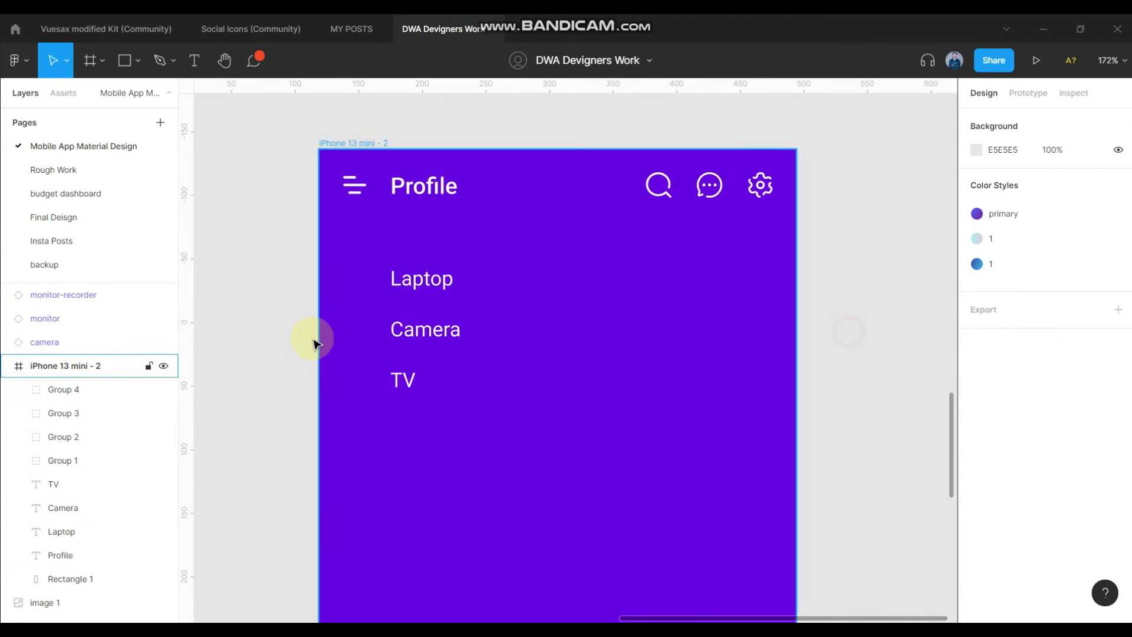
click(409, 282)
click(428, 341)
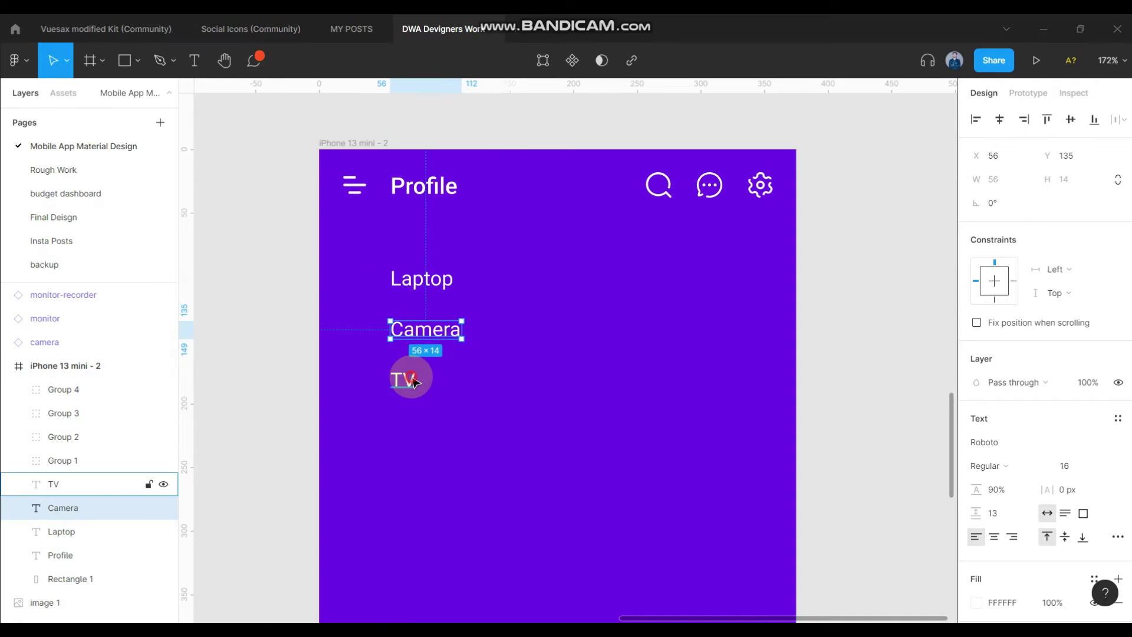
click(405, 377)
scroll(434, 240, down, 2)
mouse_move(435, 240)
mouse_down()
mouse_move(521, 227)
mouse_move(602, 240)
mouse_up()
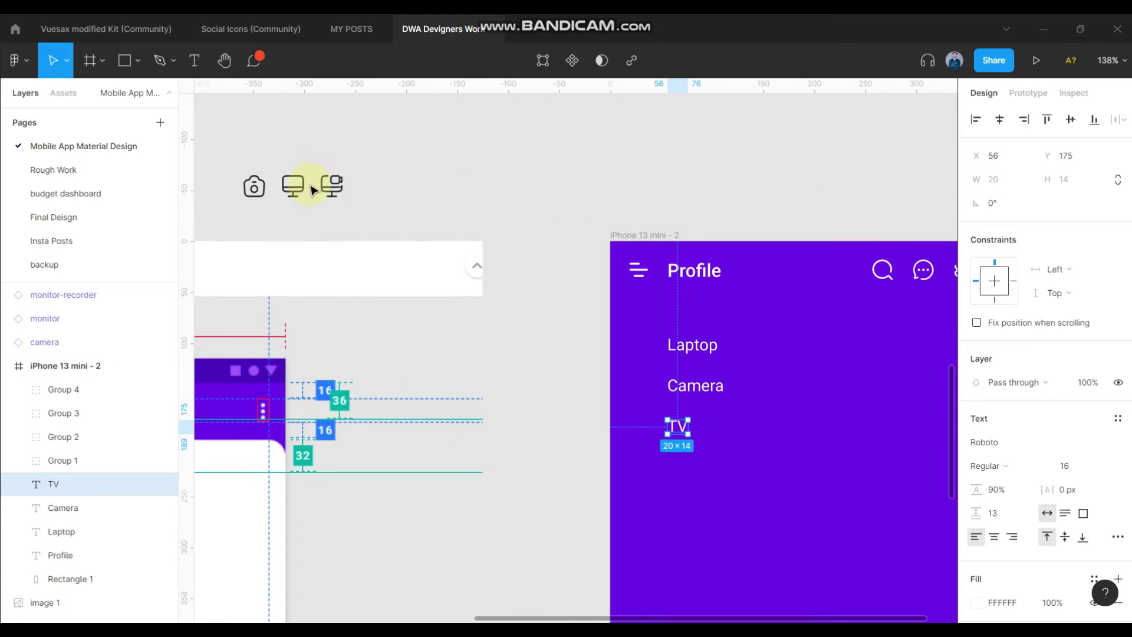
Move the camera icon onto the phone screen beside the list labels
drag(253, 184, 646, 346)
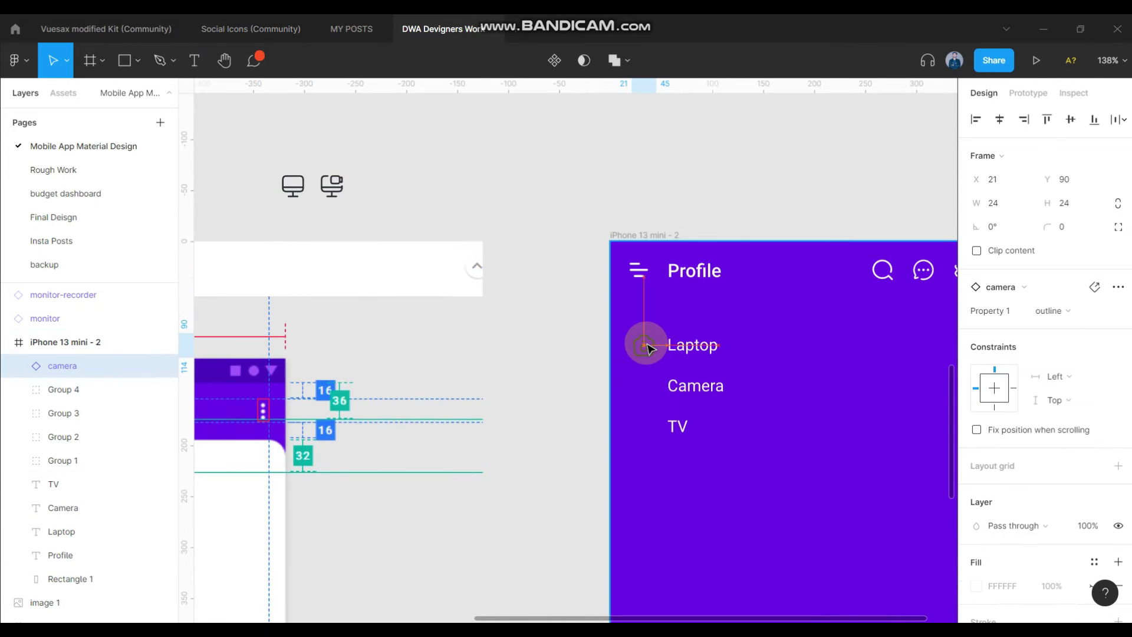
ctrl+scroll(796, 431, up, 5)
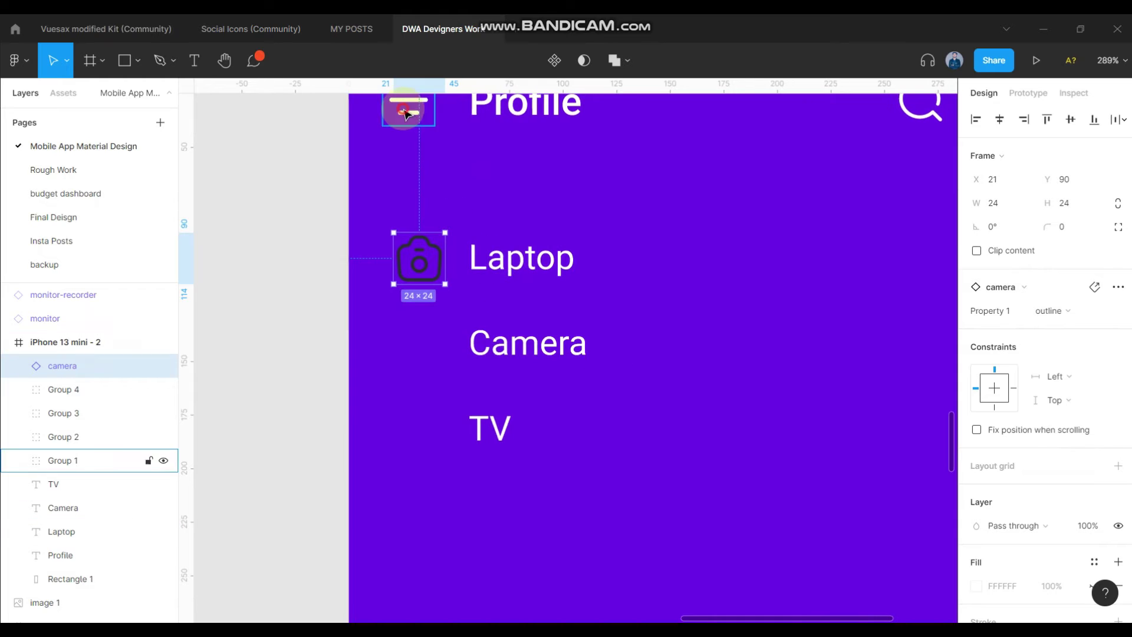
click(407, 104)
scroll(523, 212, up, 2)
ctrl+scroll(843, 245, down, 1)
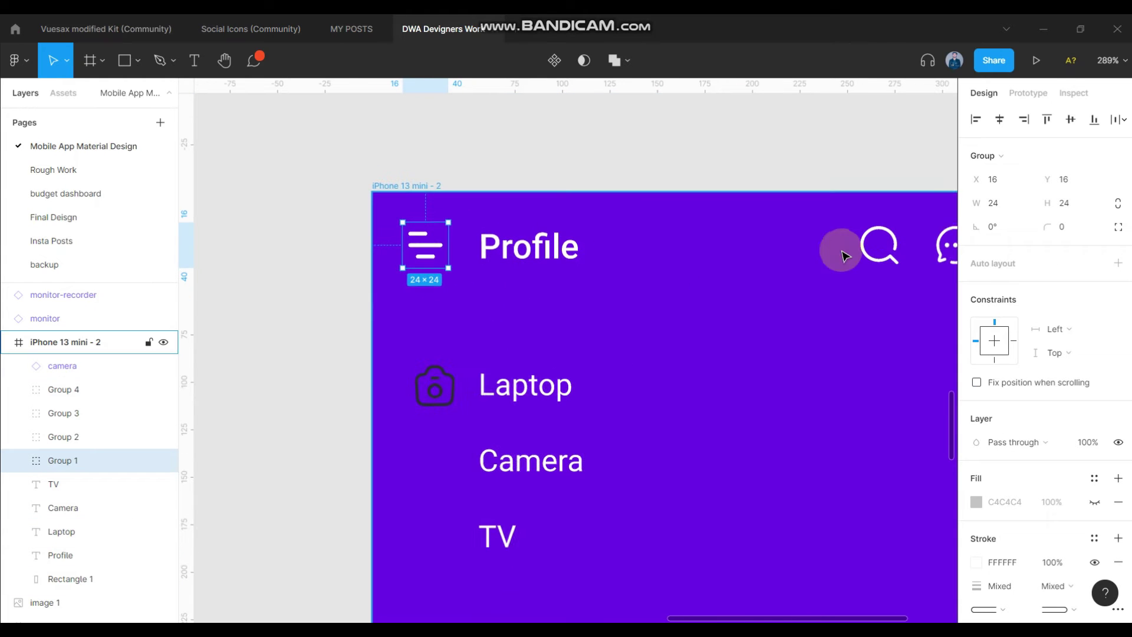
click(433, 390)
scroll(1066, 556, down, 3)
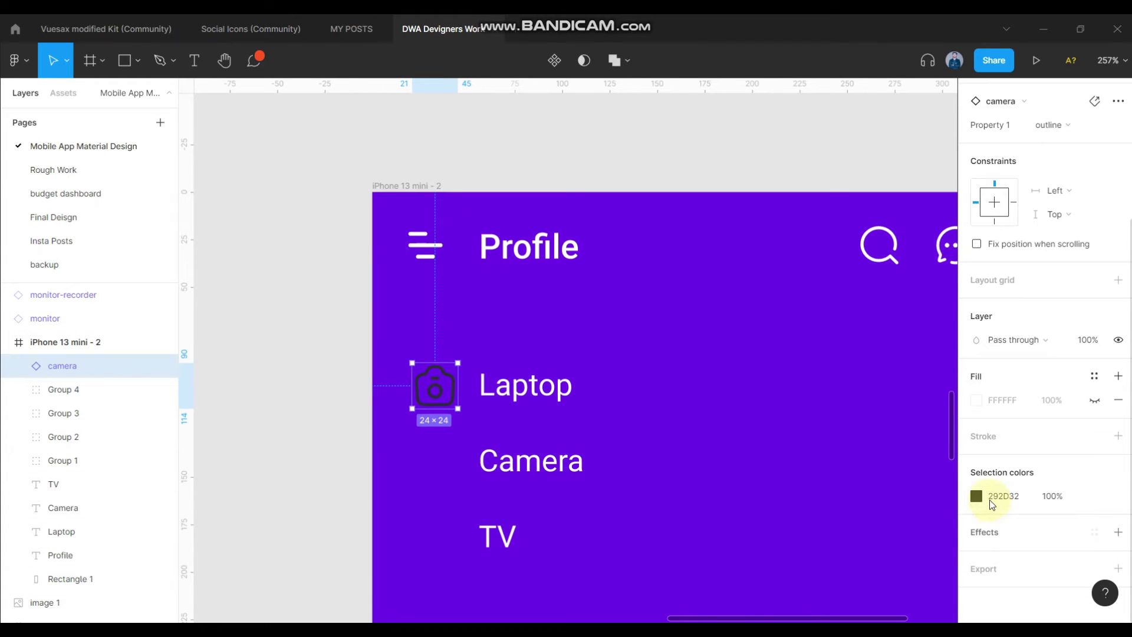
Make the camera icon white (FFFFFF) and line it up under the menu icon
click(976, 497)
drag(803, 387, 690, 240)
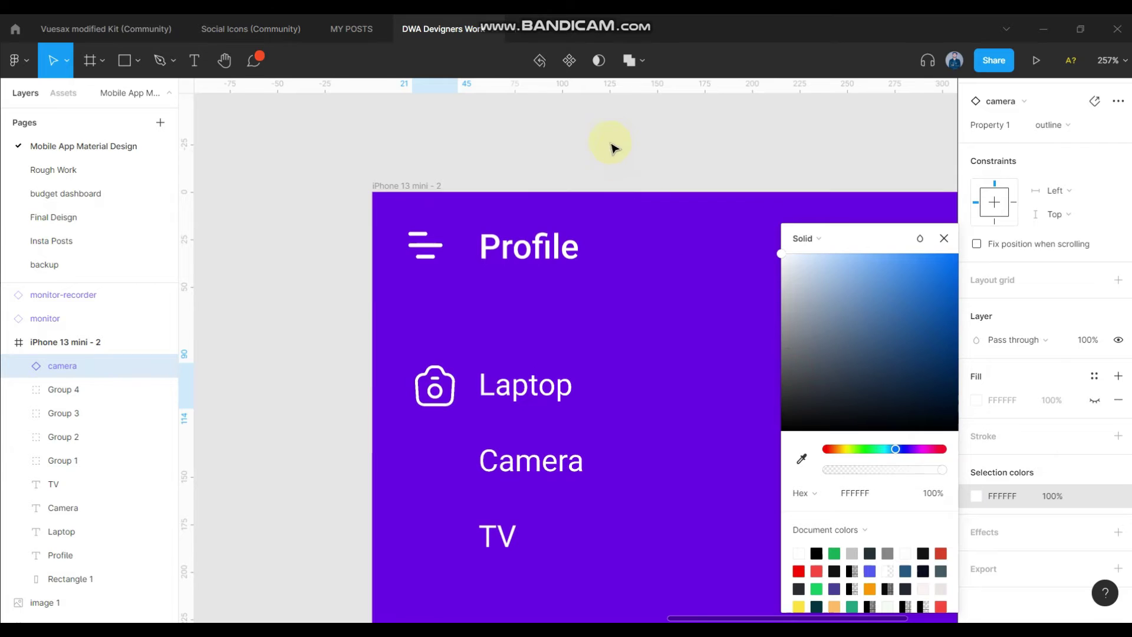
click(610, 143)
drag(443, 387, 433, 388)
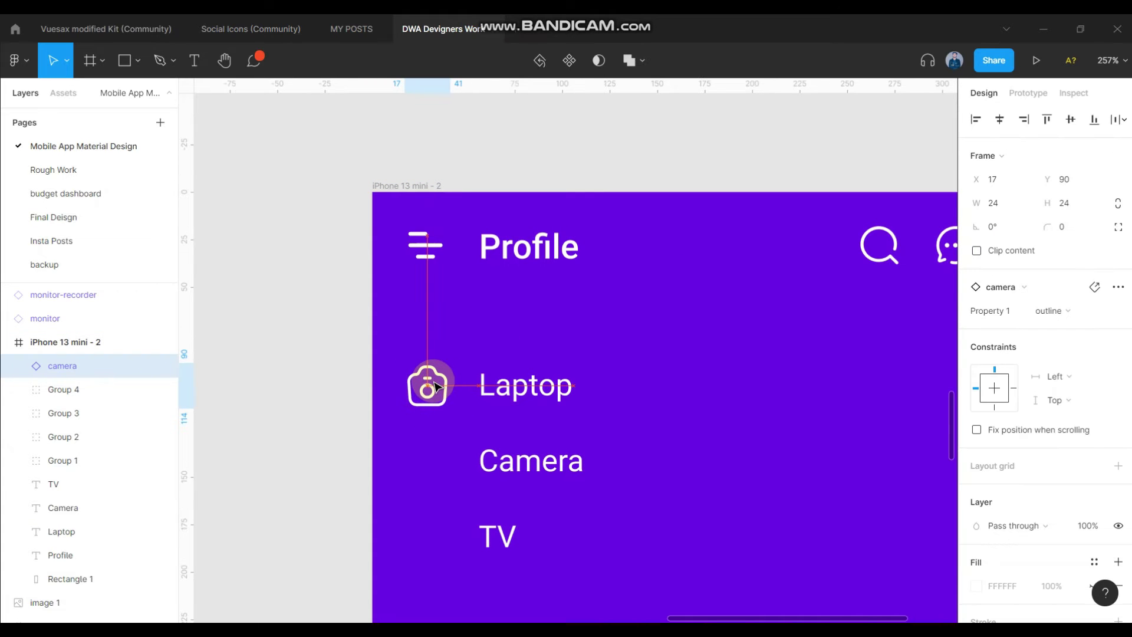
click(513, 388)
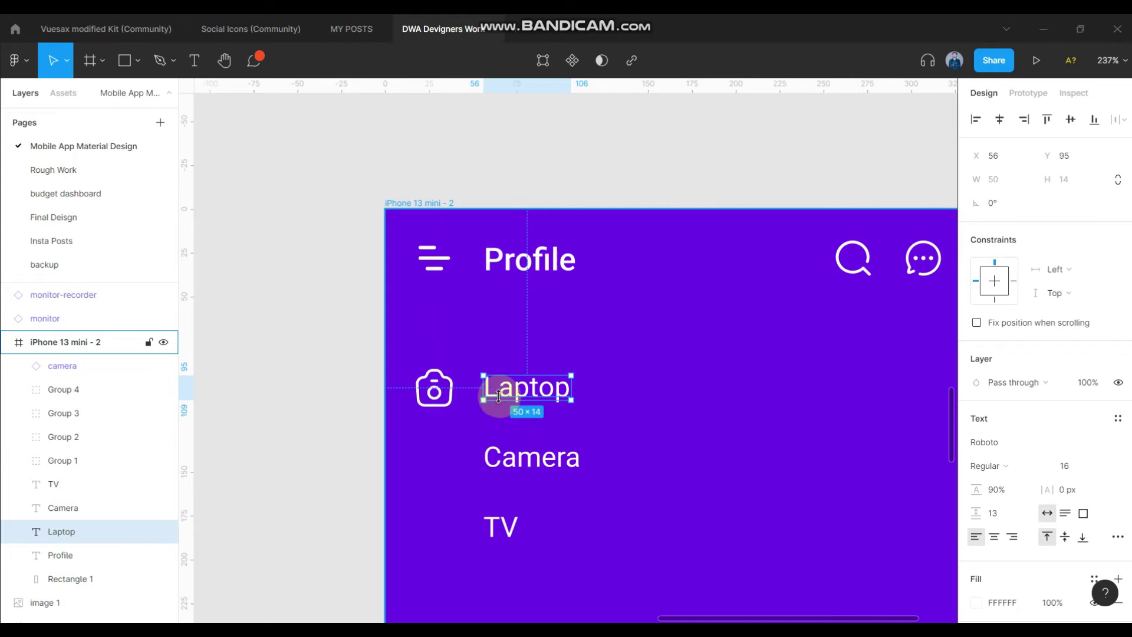
Bring the laptop and monitor icons onto the purple phone screen
scroll(668, 417, down, 1)
scroll(462, 331, down, 2)
click(427, 243)
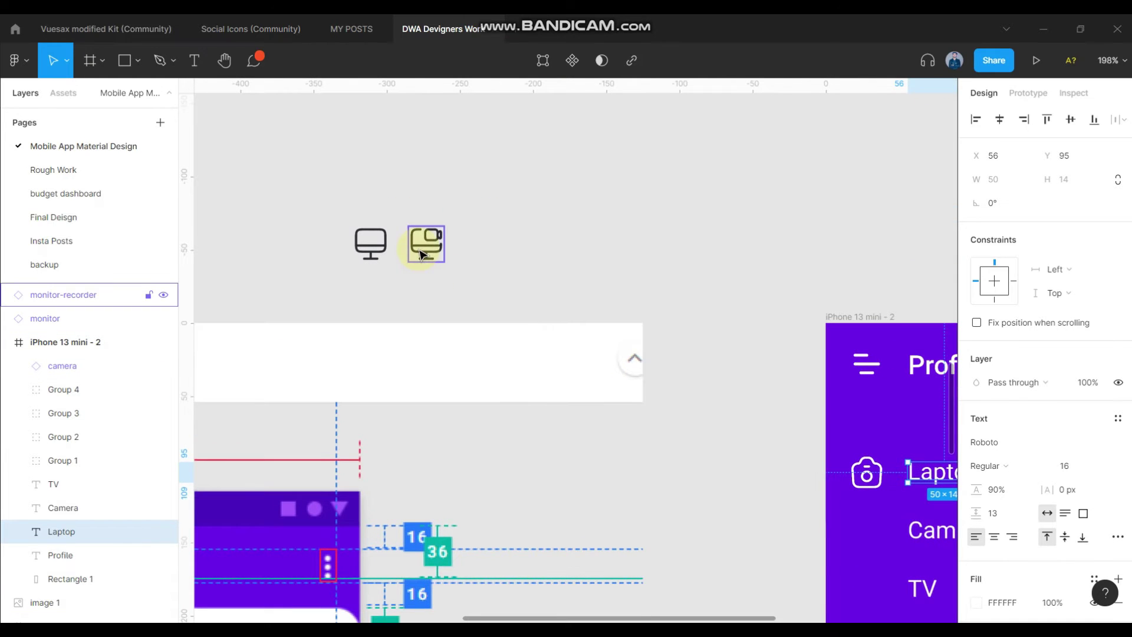
scroll(449, 274, right, 1)
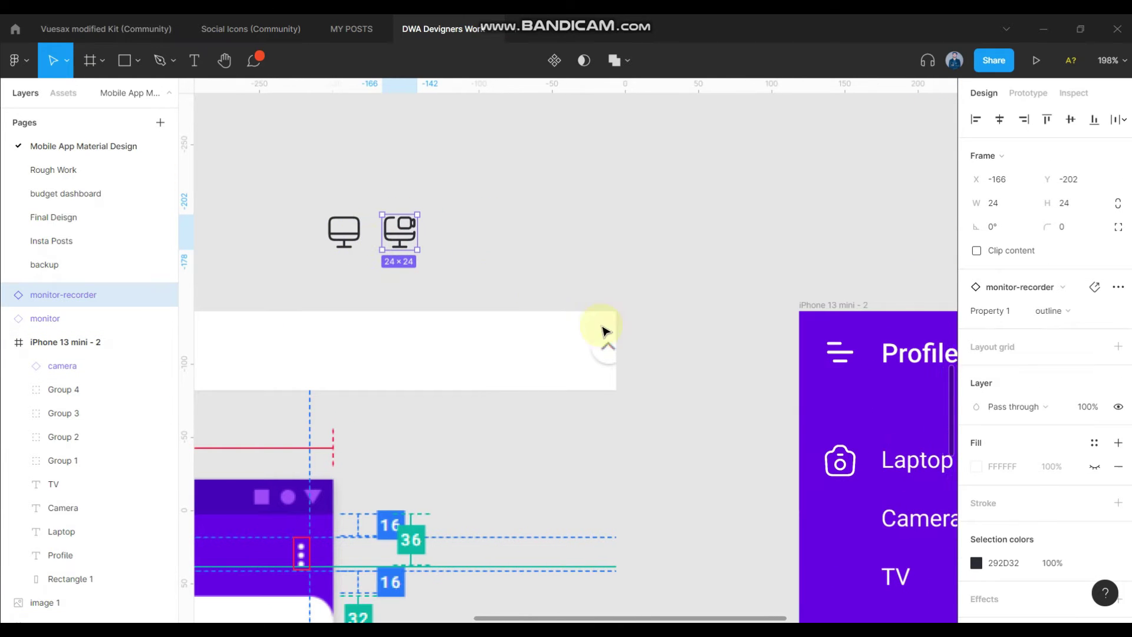
scroll(595, 354, right, 2)
mouse_move(292, 232)
mouse_down()
mouse_move(599, 375)
mouse_move(790, 578)
mouse_up()
mouse_move(731, 467)
mouse_down()
mouse_move(794, 434)
mouse_move(776, 412)
mouse_up()
Position the camera icon beside Camera, laptop icon beside Laptop, and monitor beside TV
scroll(816, 493, down, 3)
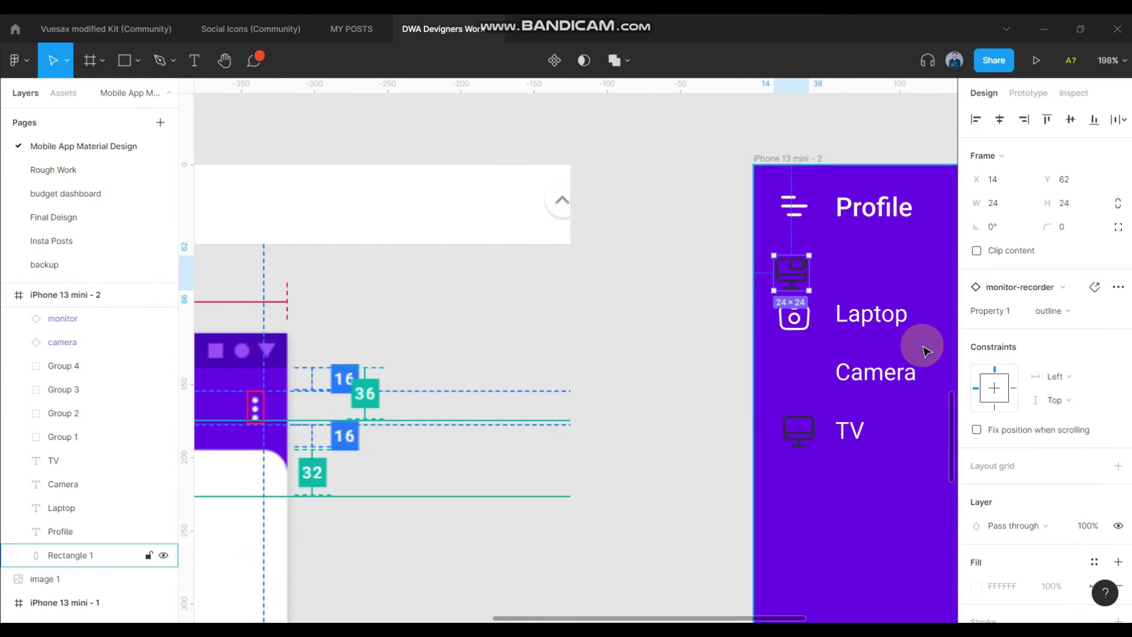
scroll(855, 413, right, 5)
scroll(794, 473, up, 2)
scroll(619, 442, up, 2)
drag(489, 361, 499, 444)
drag(488, 311, 493, 357)
drag(498, 507, 501, 511)
scroll(519, 472, down, 3)
scroll(501, 354, right, 1)
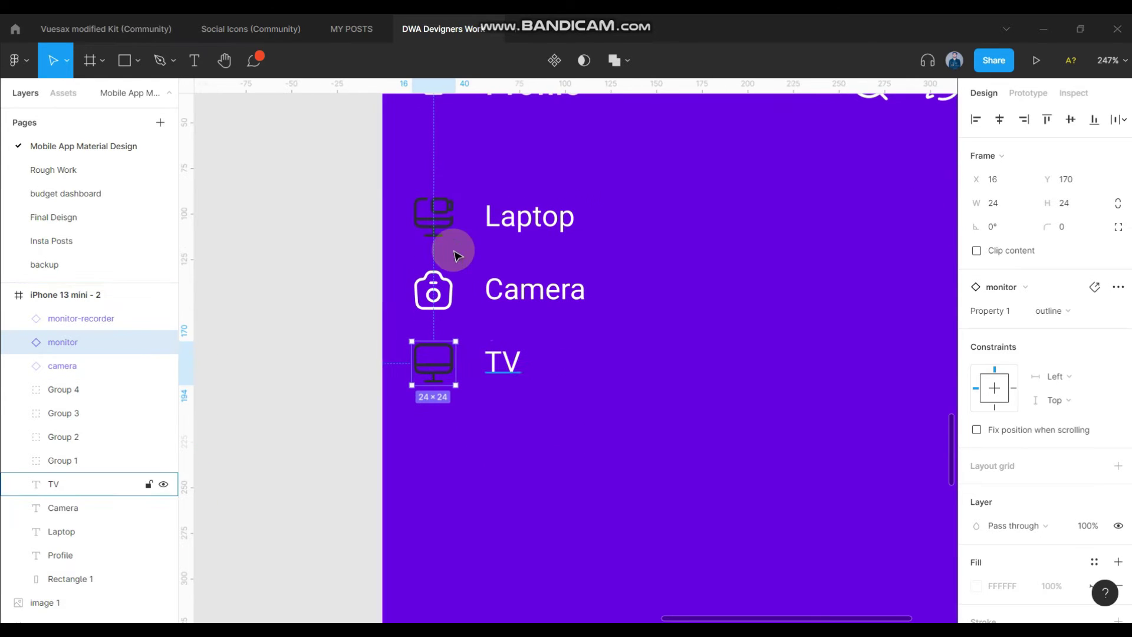
Group each icon with its label: Camera, Laptop and TV
shift+click(473, 216)
click(977, 496)
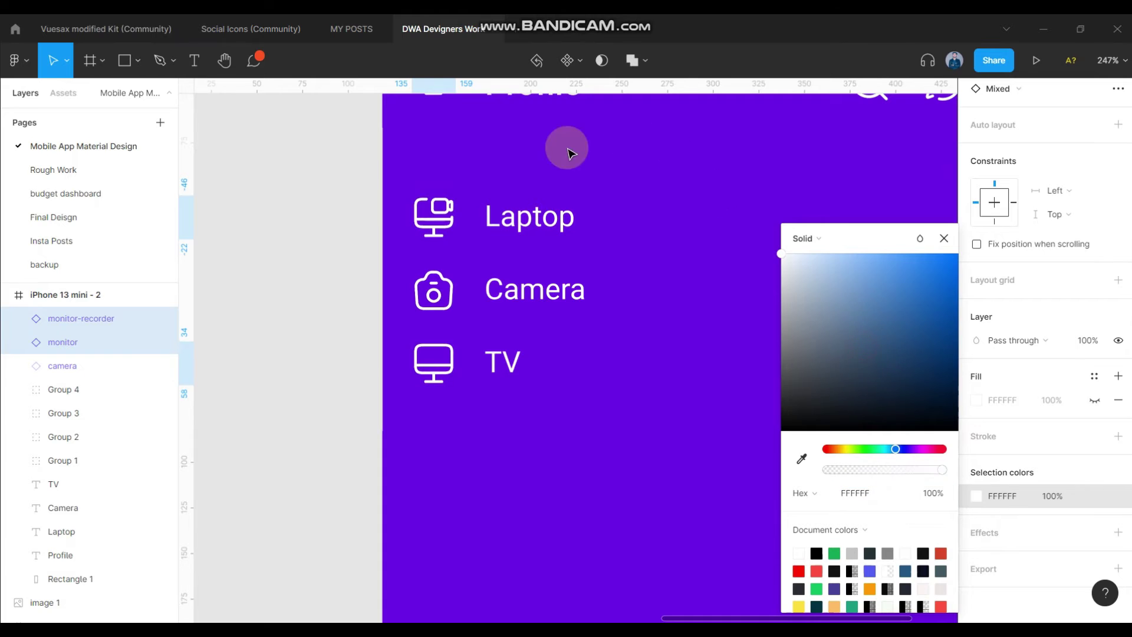
click(568, 152)
scroll(412, 247, down, 2)
click(463, 280)
shift+click(528, 293)
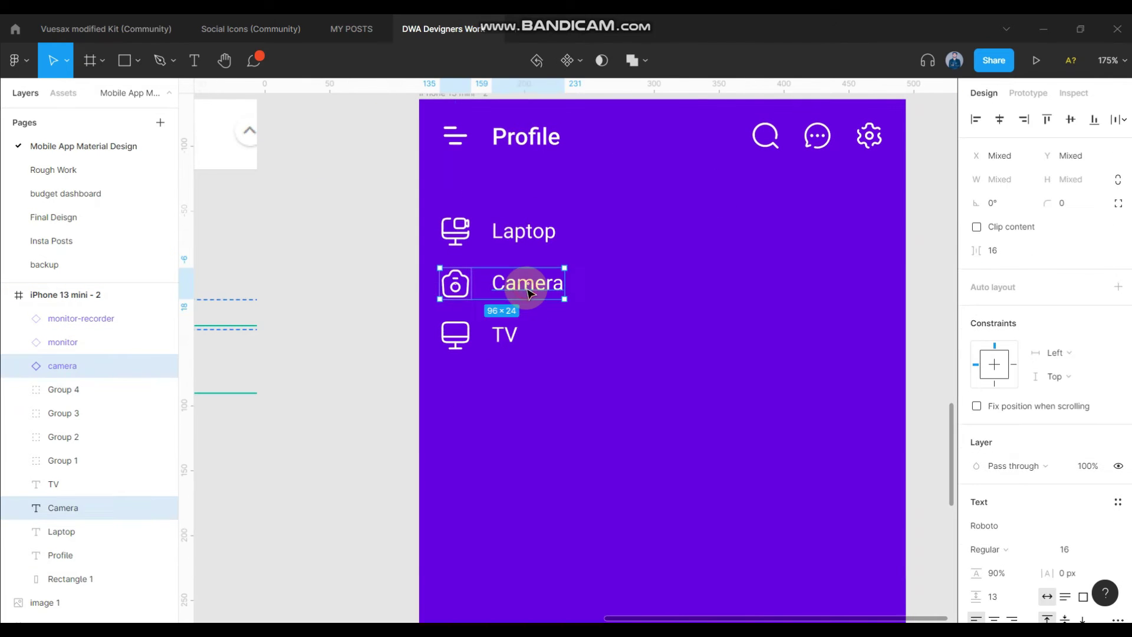
key(ctrl+g)
click(455, 228)
shift+click(518, 230)
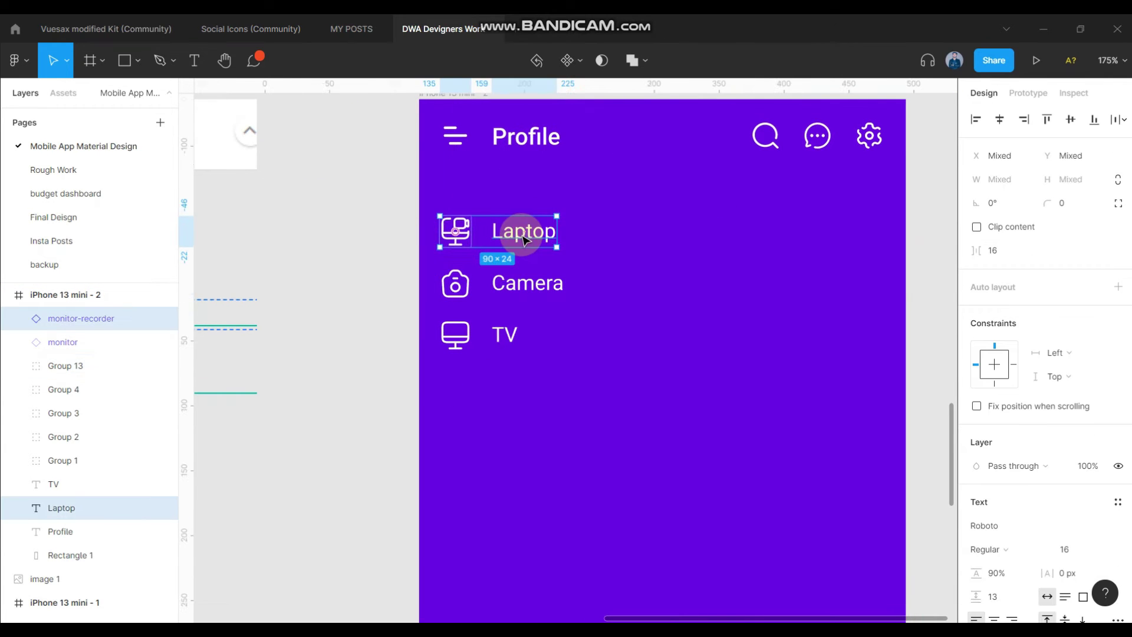
key(ctrl+g)
click(455, 334)
shift+click(500, 332)
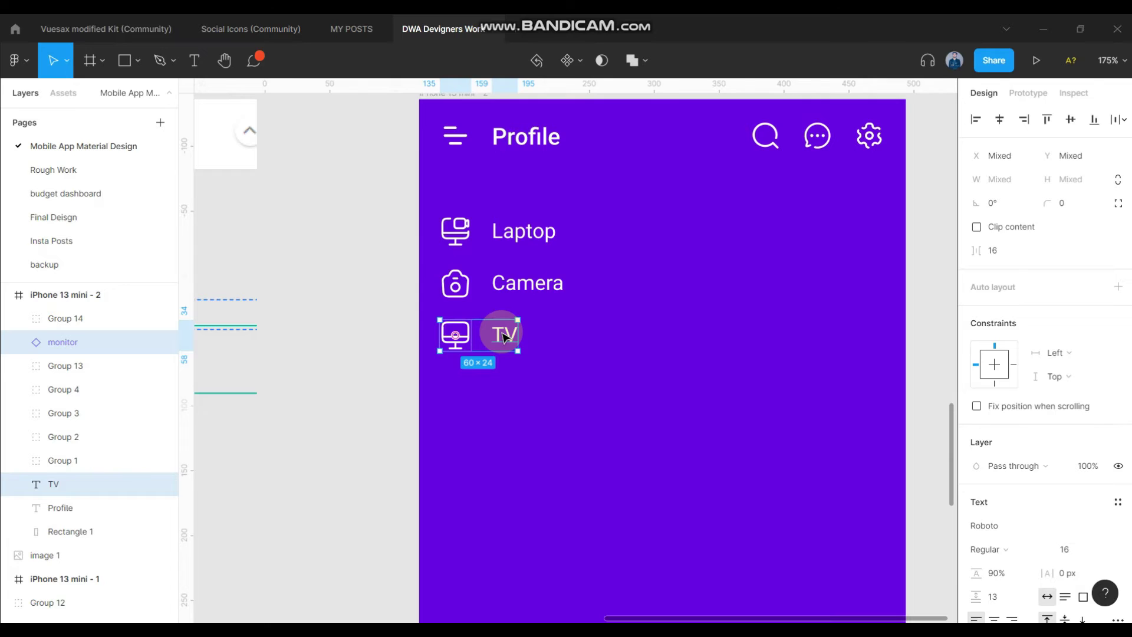
key(ctrl+g)
Space the Laptop, Camera and TV rows evenly, 25 px apart
shift+click(466, 292)
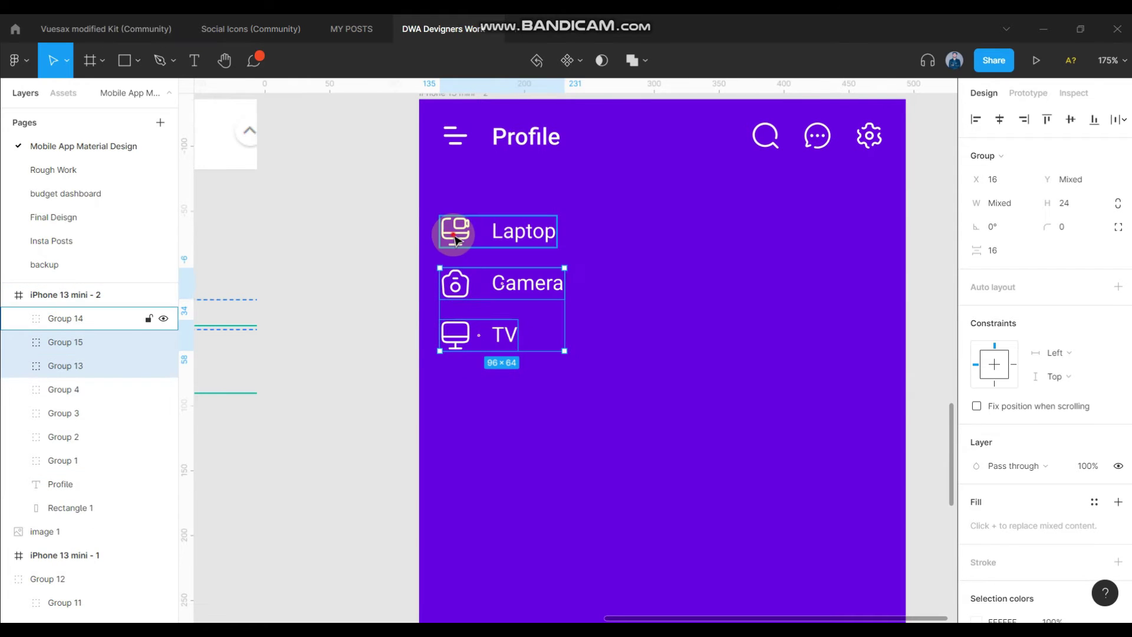
shift+click(455, 230)
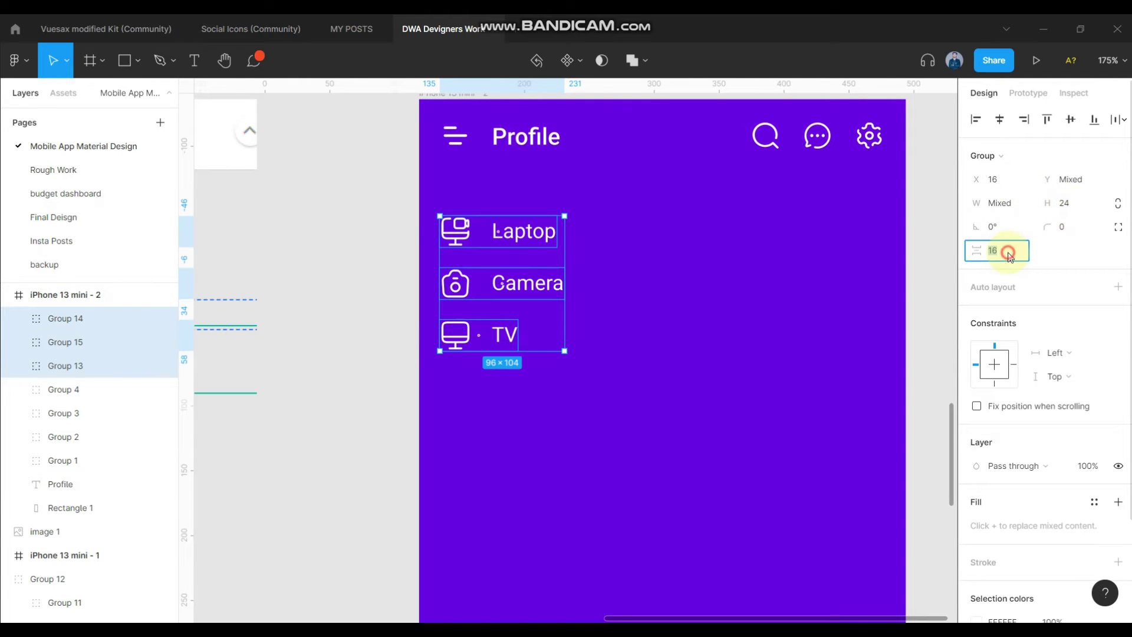
key(shift+Up)
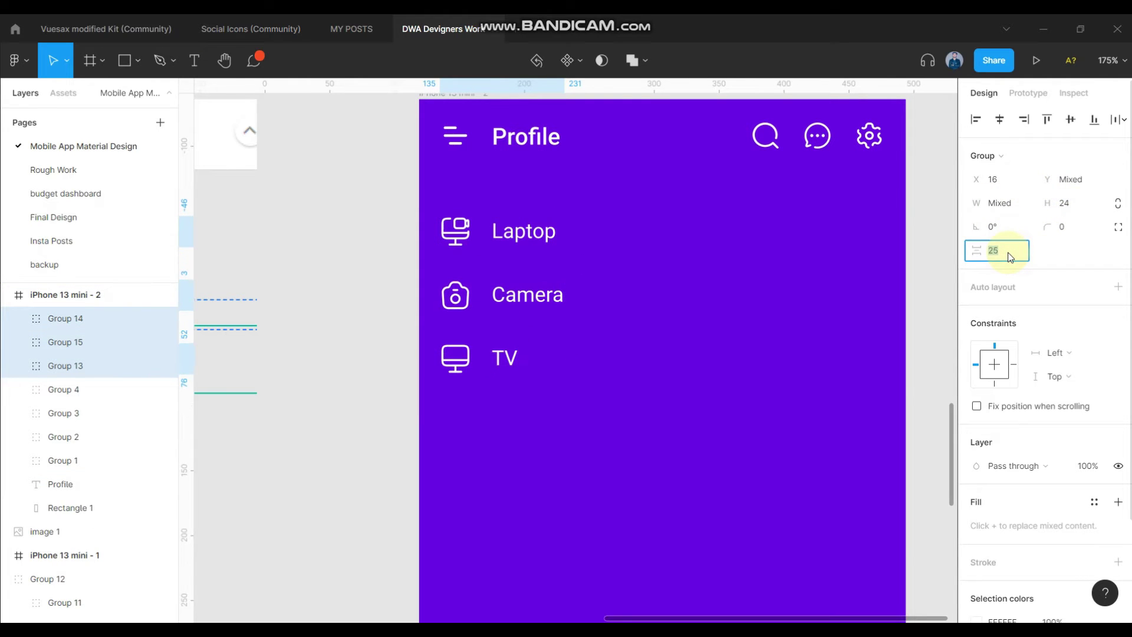
scroll(637, 284, right, 3)
Alt-drag the Profile phone screen to the right, creating iPhone 13 mini - 3
click(822, 276)
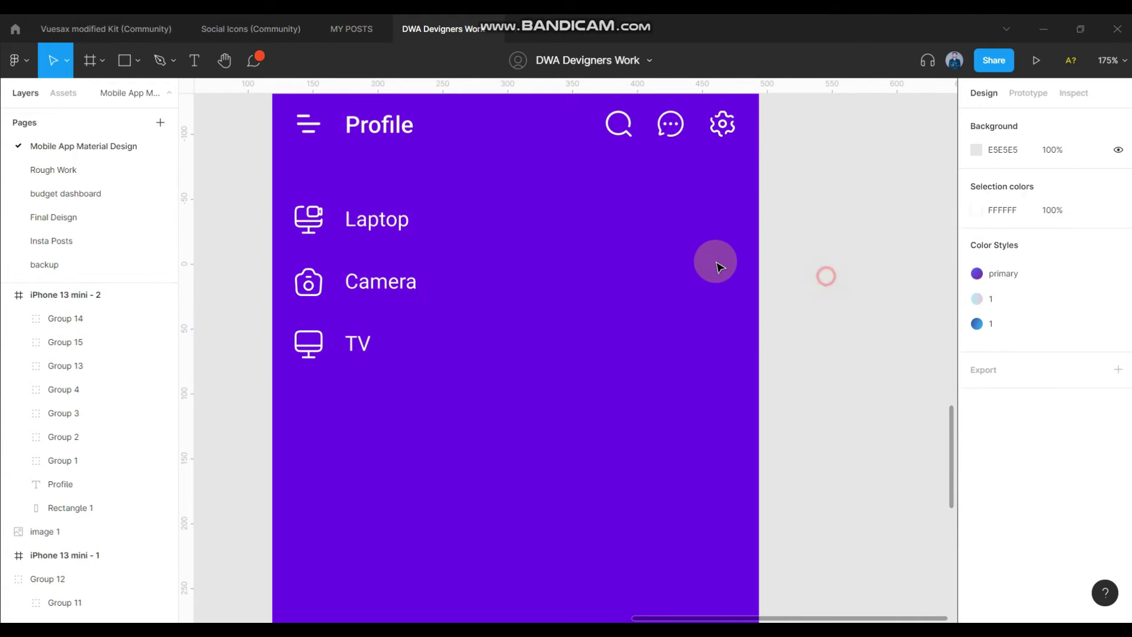
scroll(519, 248, down, 1)
scroll(412, 294, down, 1)
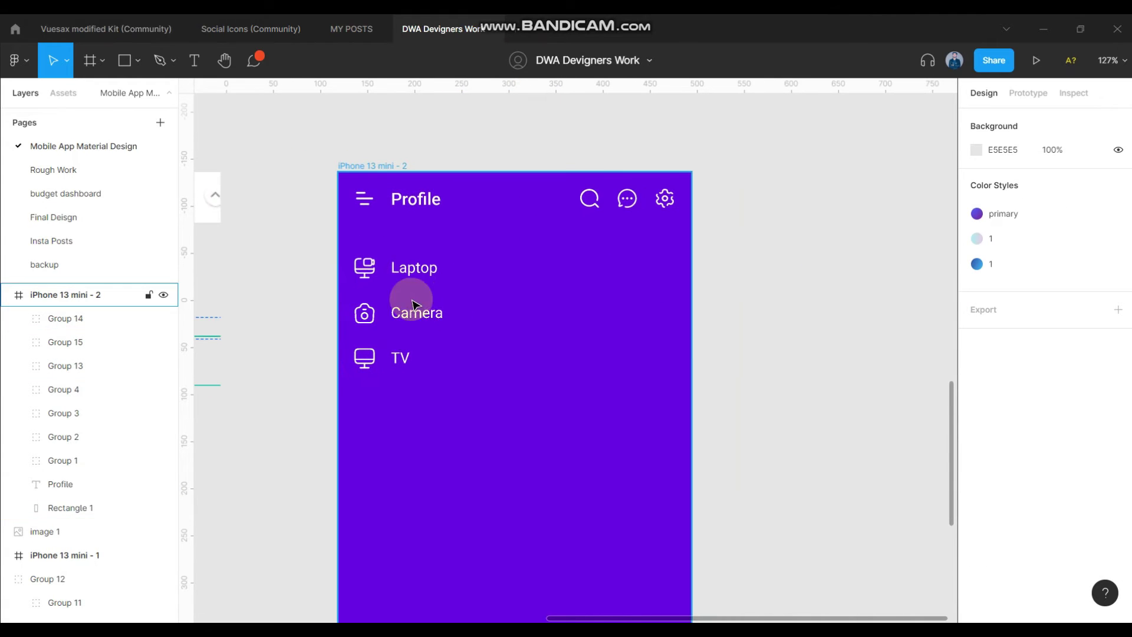
click(388, 158)
drag(389, 160, 761, 189)
Check the new iPhone 13 mini - 3 copy and leave nothing selected
scroll(678, 318, right, 3)
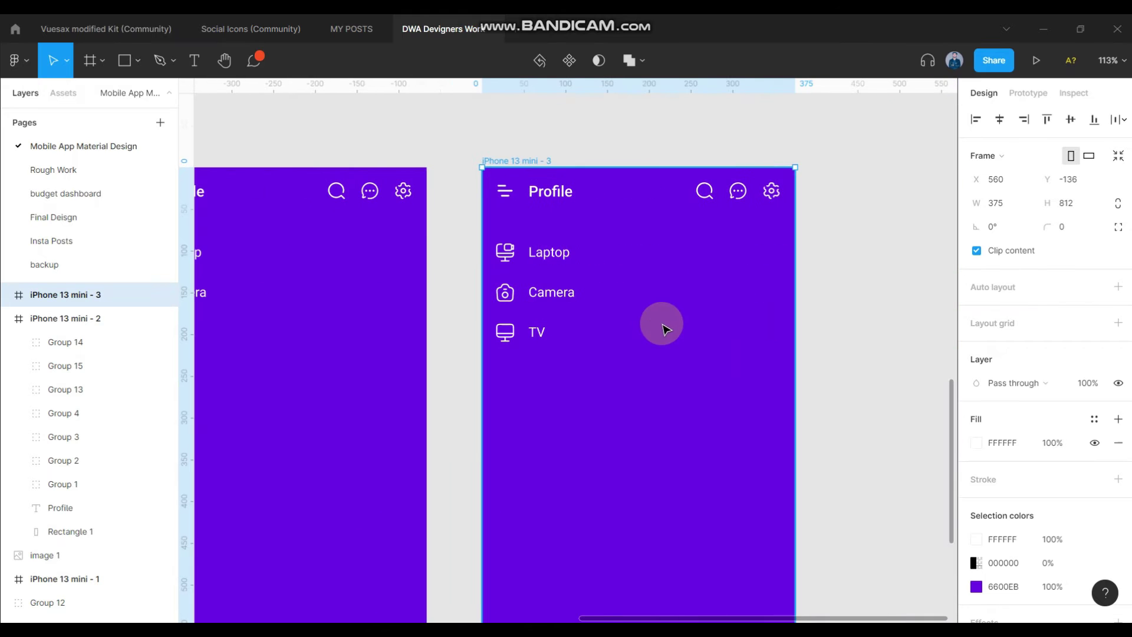
scroll(527, 262, up, 1)
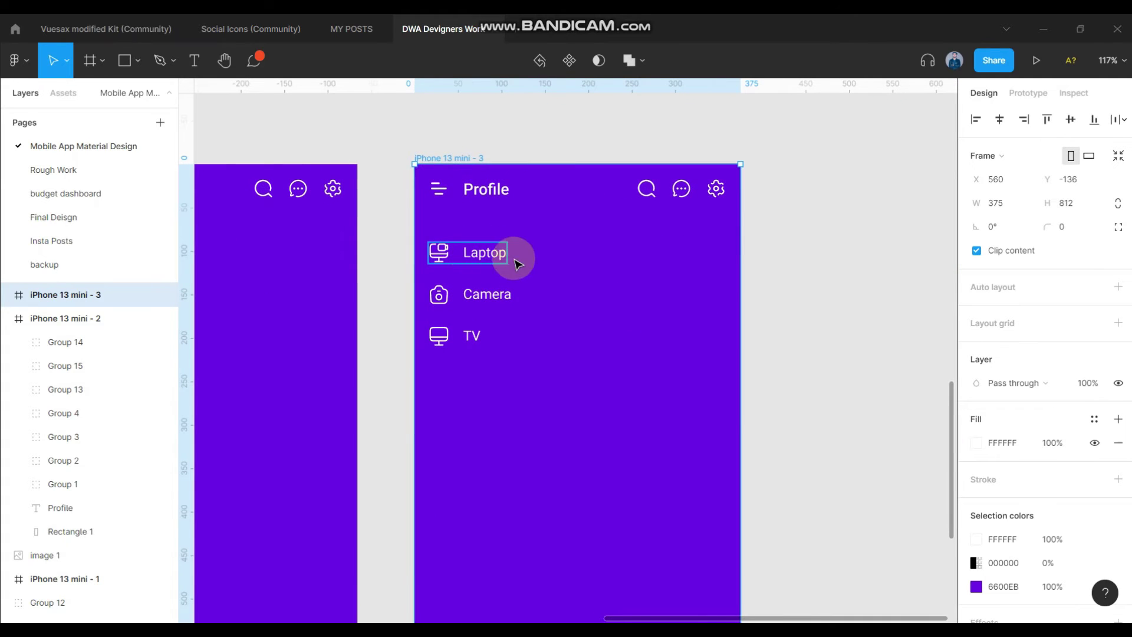
scroll(549, 257, up, 1)
scroll(558, 255, up, 1)
click(422, 129)
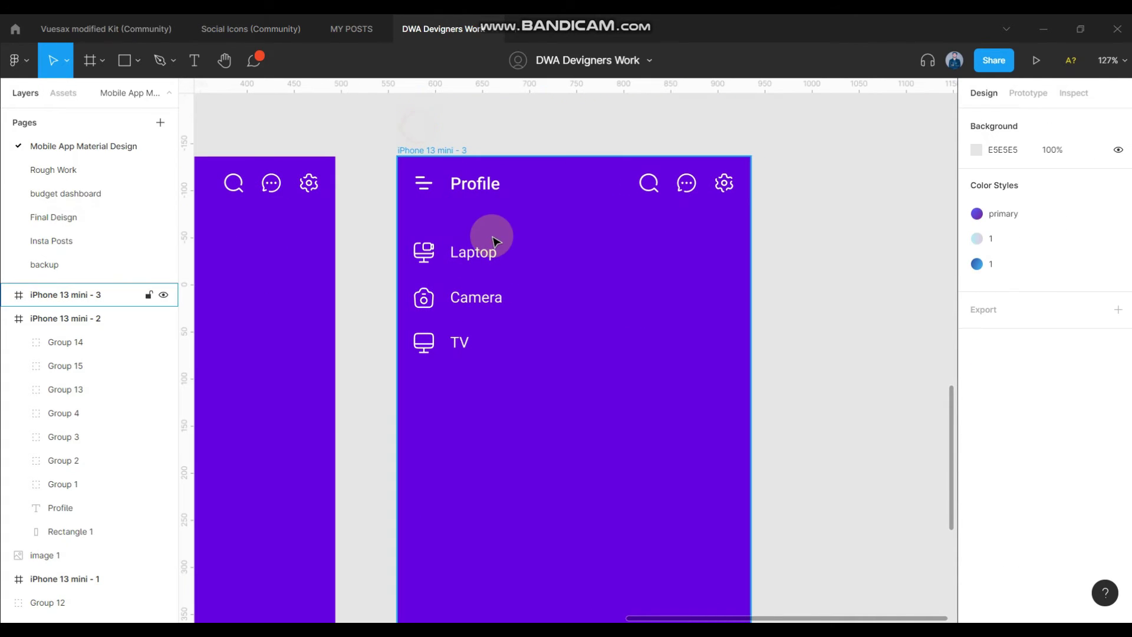
click(475, 258)
click(454, 114)
scroll(463, 253, up, 1)
click(361, 252)
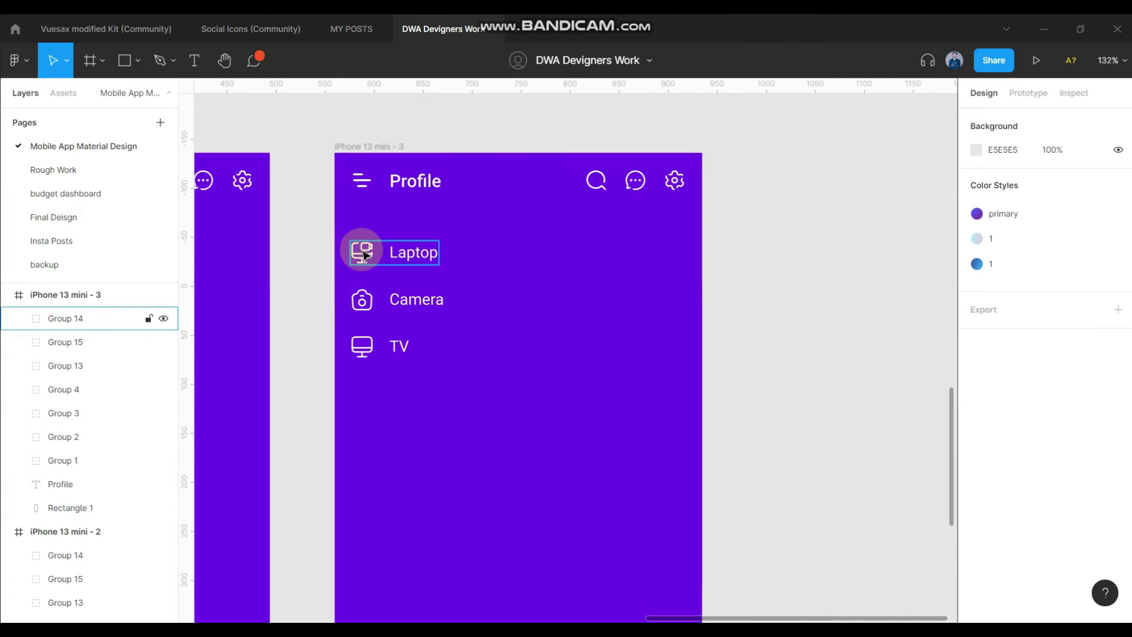
Draw a full-width rectangle 48 px tall over the Laptop row
click(137, 60)
click(122, 98)
mouse_move(349, 230)
mouse_down()
mouse_move(459, 276)
mouse_move(702, 280)
mouse_up()
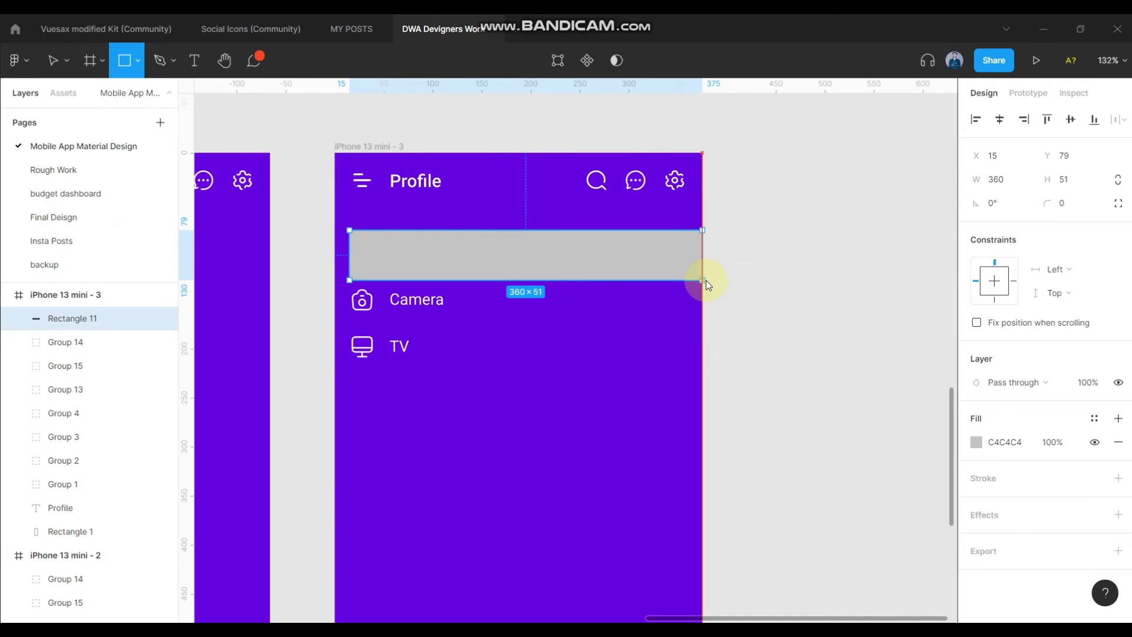
drag(344, 236, 339, 240)
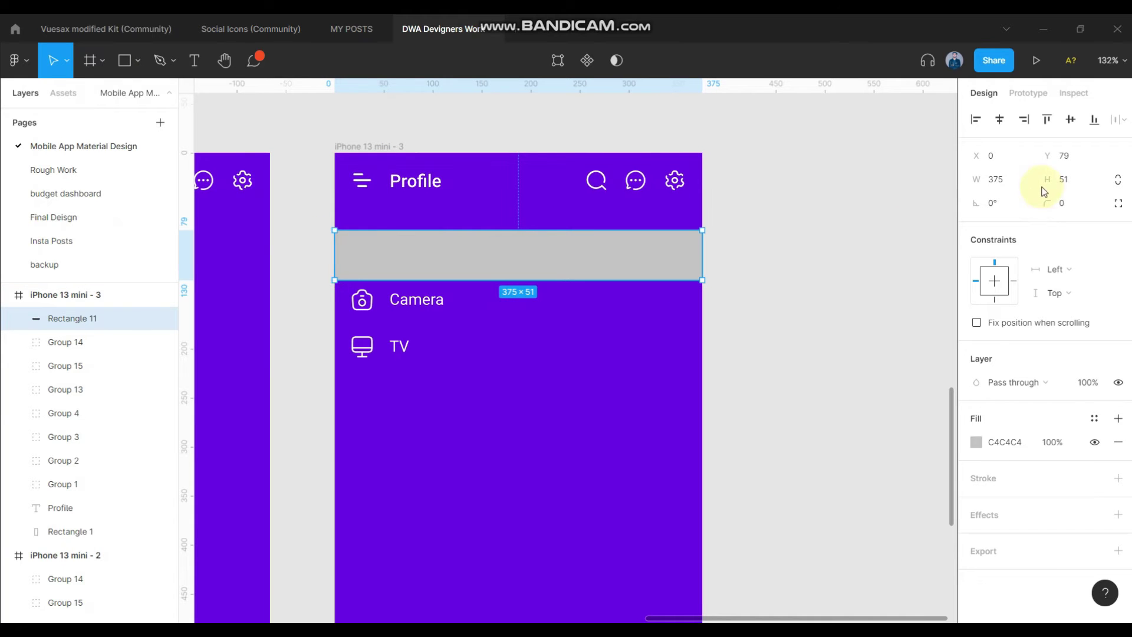
text(48)
key(Return)
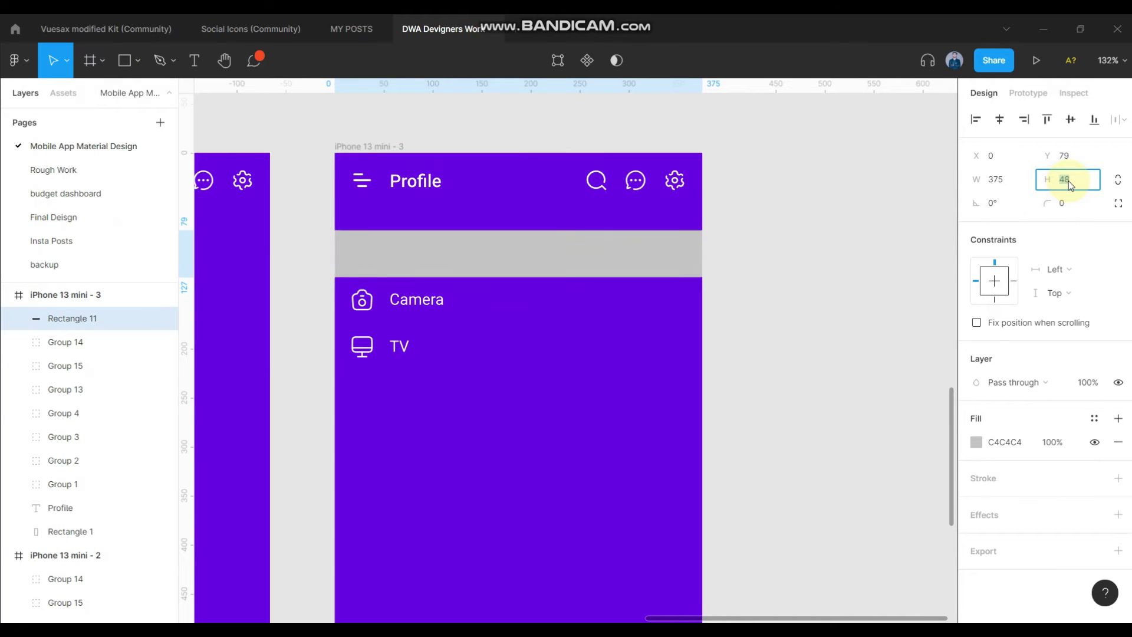
Fill the bar with a lighter purple, 9547FB
click(884, 270)
click(660, 245)
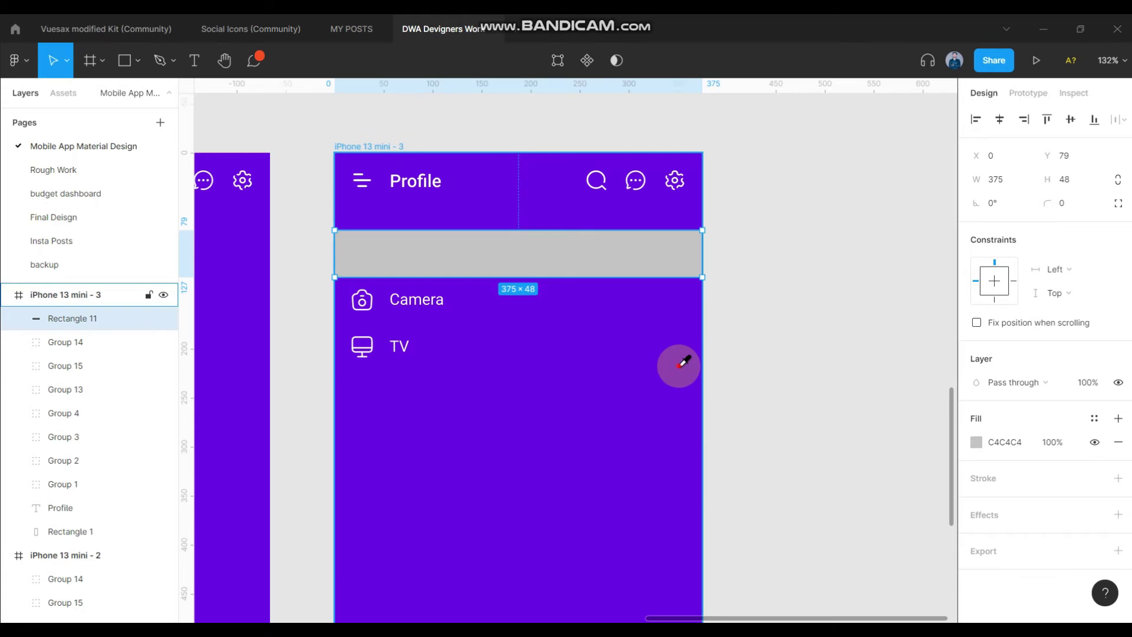
click(683, 362)
click(976, 442)
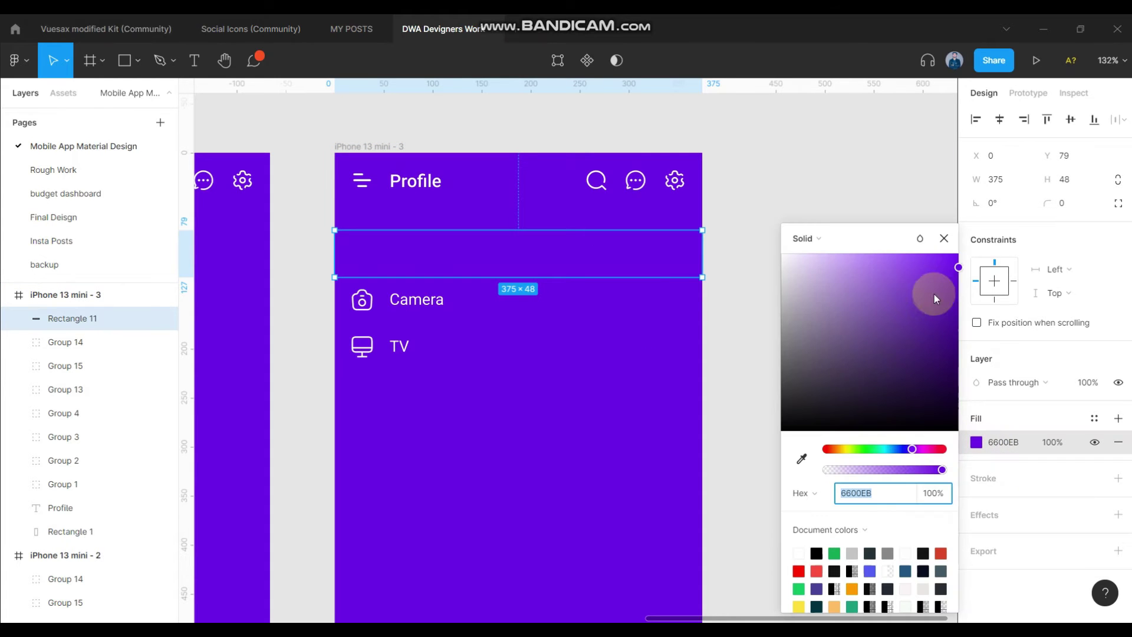
drag(916, 273, 908, 261)
click(839, 194)
click(684, 243)
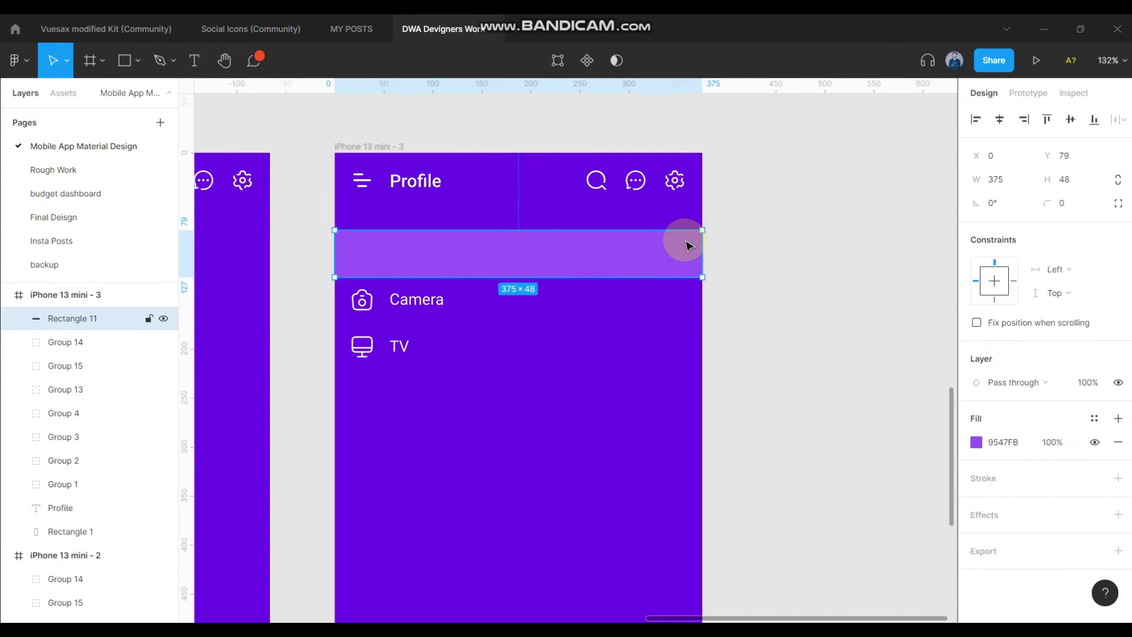
Send the bar to back, then cut and paste it above Rectangle 1
right_click(677, 250)
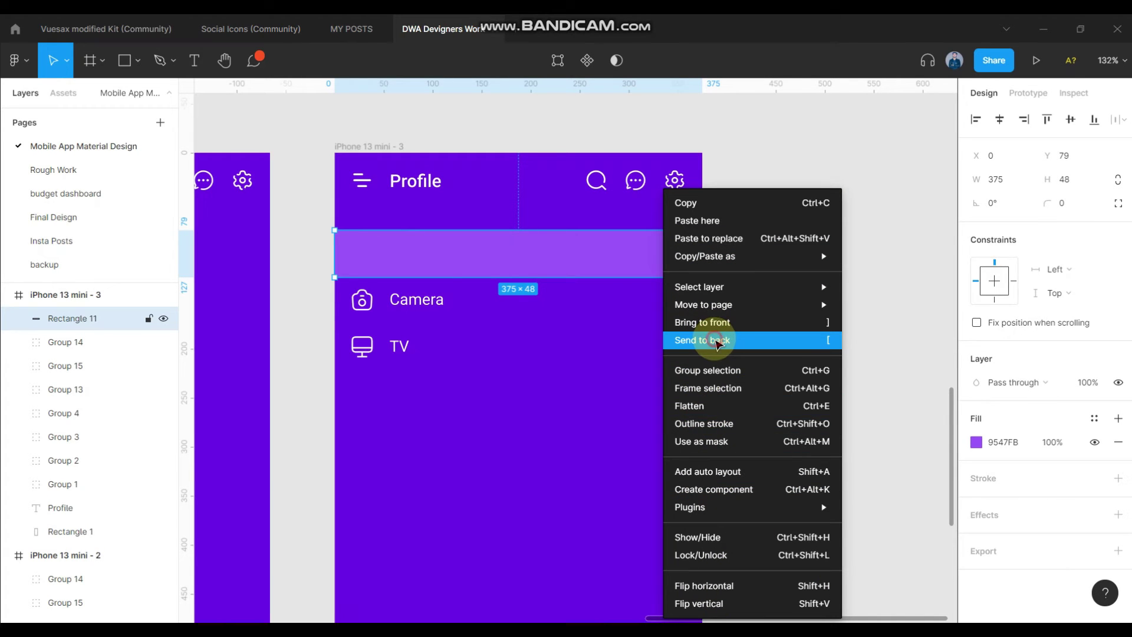
click(717, 342)
key(ctrl+x)
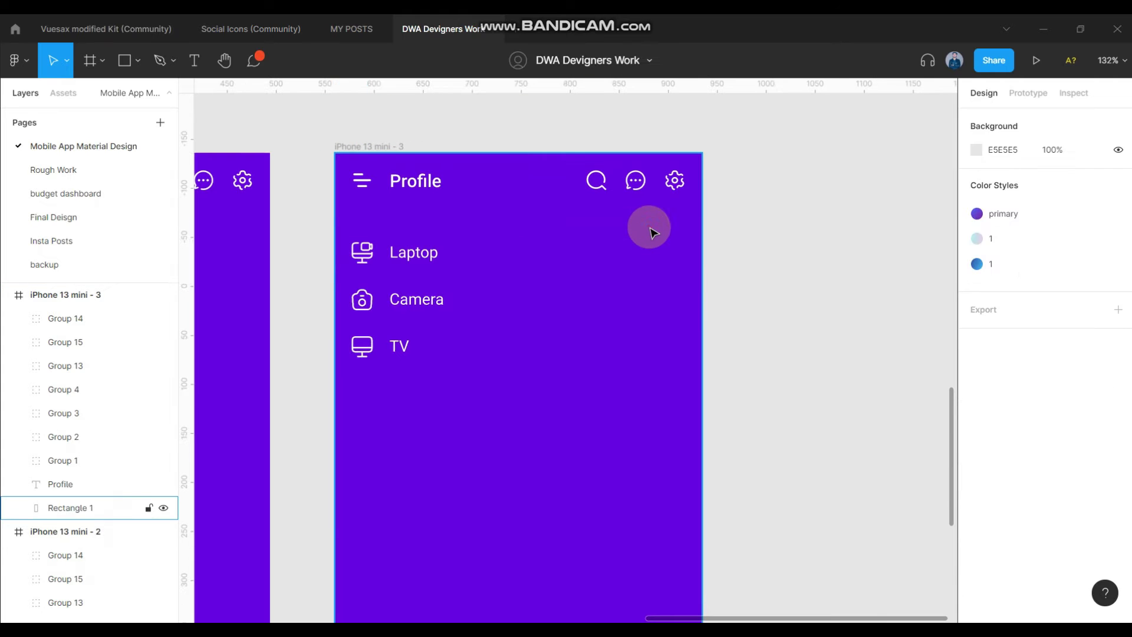
key(ctrl+v)
Confirm the highlight bar sits behind the Laptop row
click(439, 262)
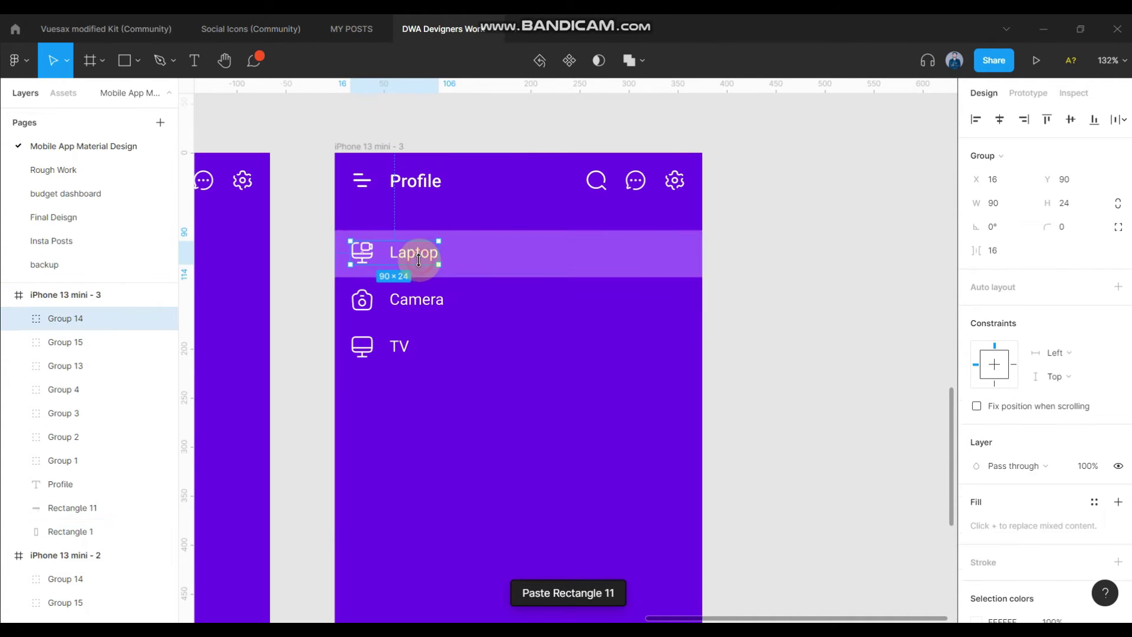
click(773, 269)
scroll(507, 239, down, 1)
click(407, 234)
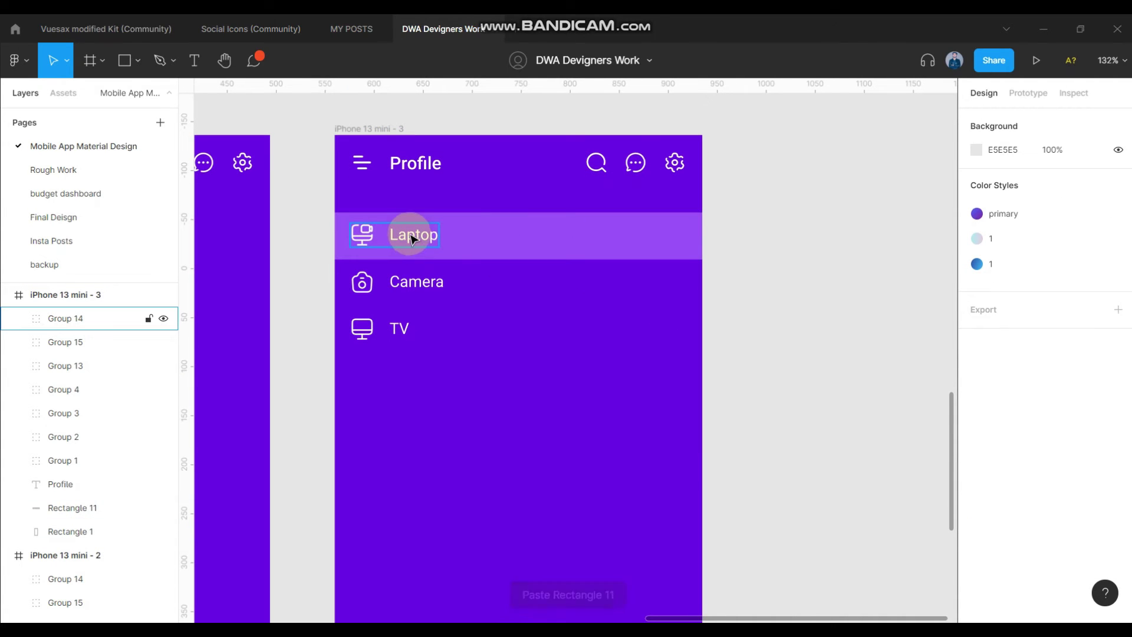
click(494, 239)
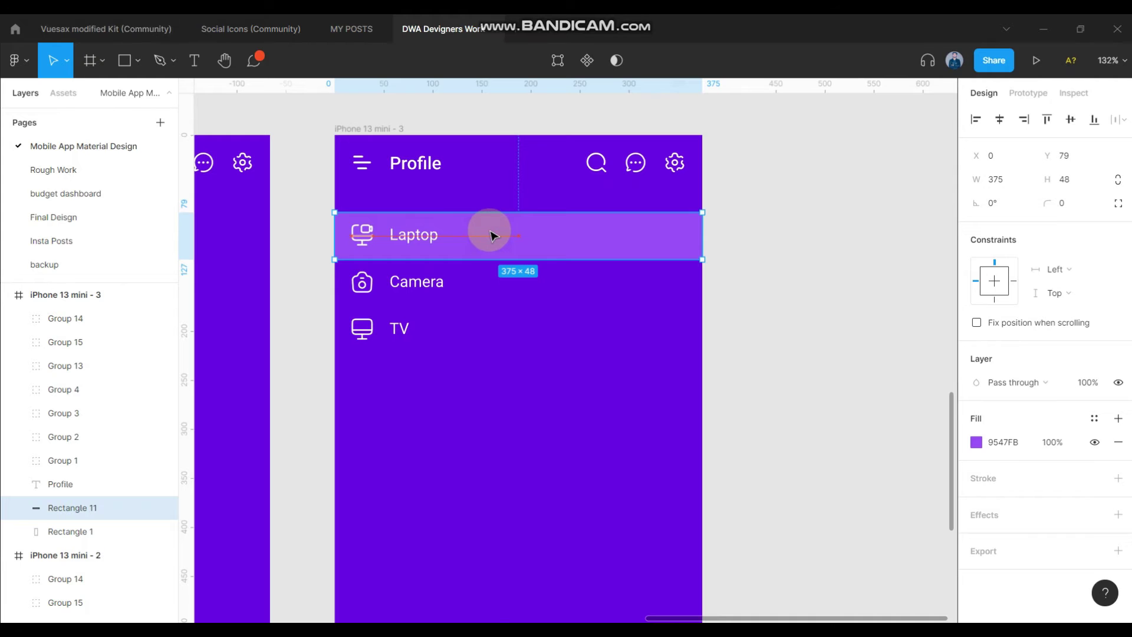
click(758, 247)
scroll(508, 254, down, 3)
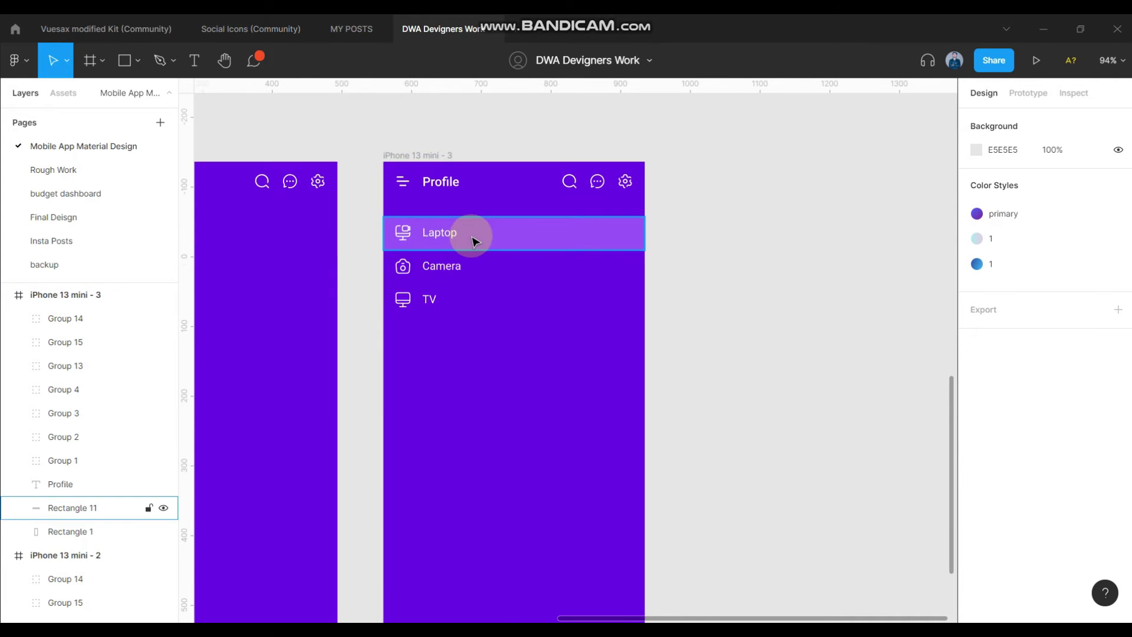
scroll(473, 240, down, 1)
scroll(466, 242, right, 5)
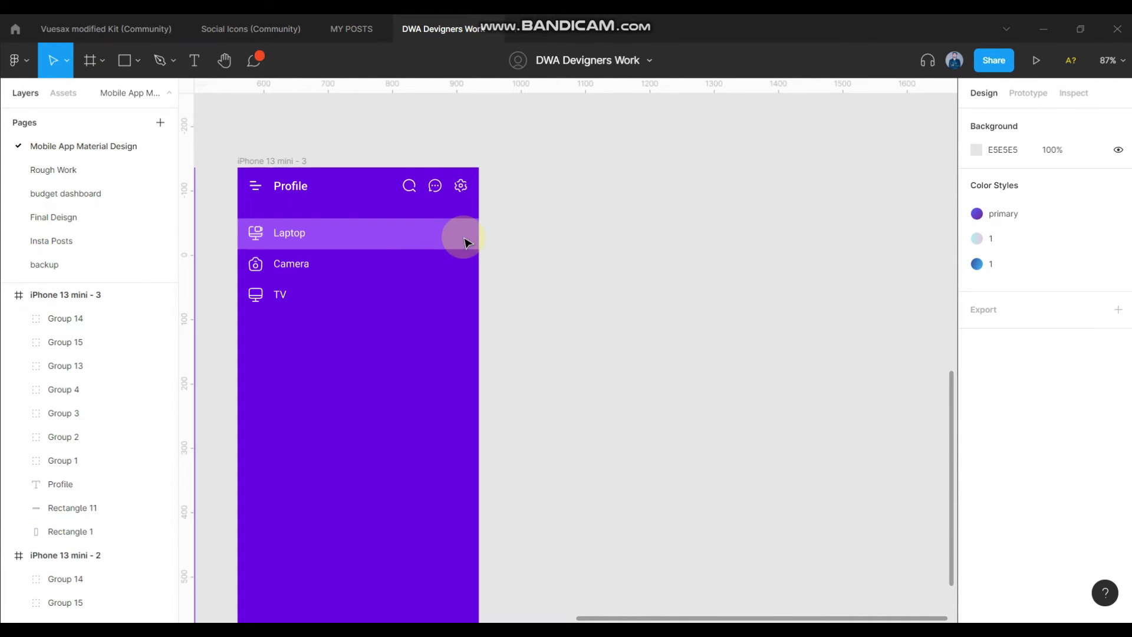
scroll(466, 241, down, 3)
Duplicate the highlighted screen to the right as iPhone 13 mini - 4
drag(341, 179, 566, 198)
click(740, 230)
click(647, 238)
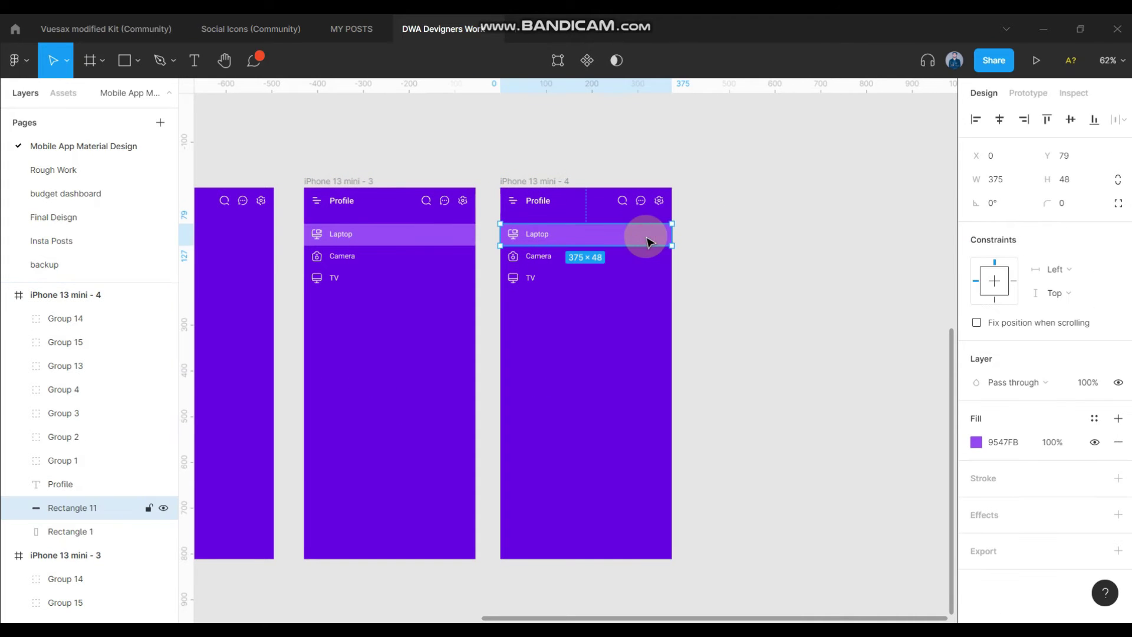
click(721, 257)
click(651, 239)
Paste a copy of the highlight bar in front of Laptop and fill it FFFFFF
key(ctrl+v)
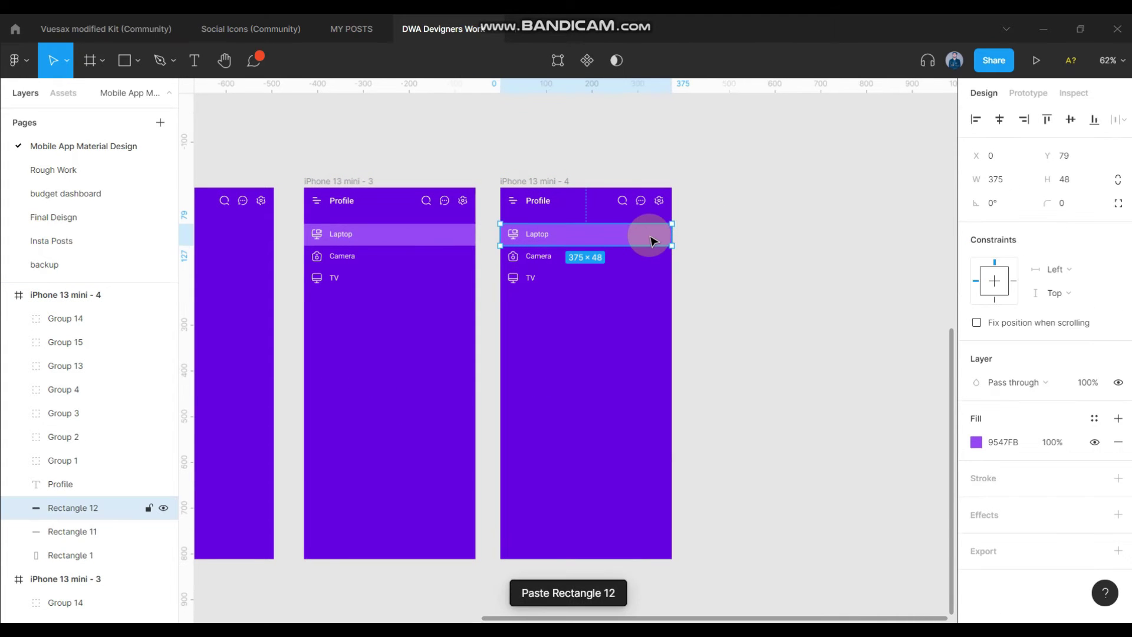
key(bracketright)
click(974, 443)
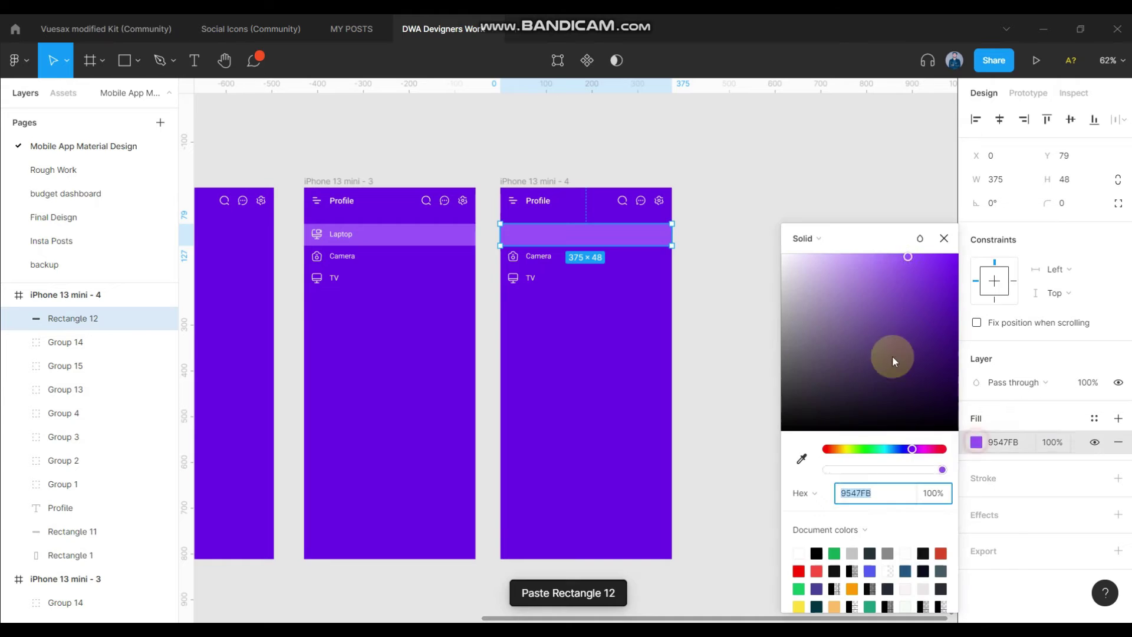
text(FFFFFF)
key(Return)
click(733, 152)
click(652, 242)
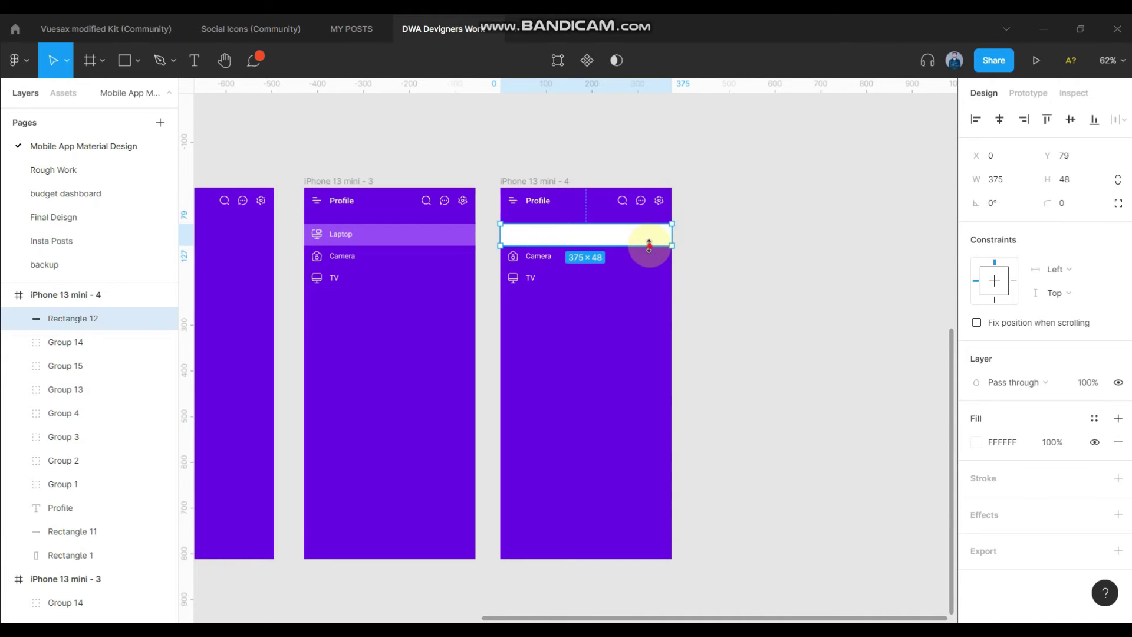
drag(649, 245, 632, 561)
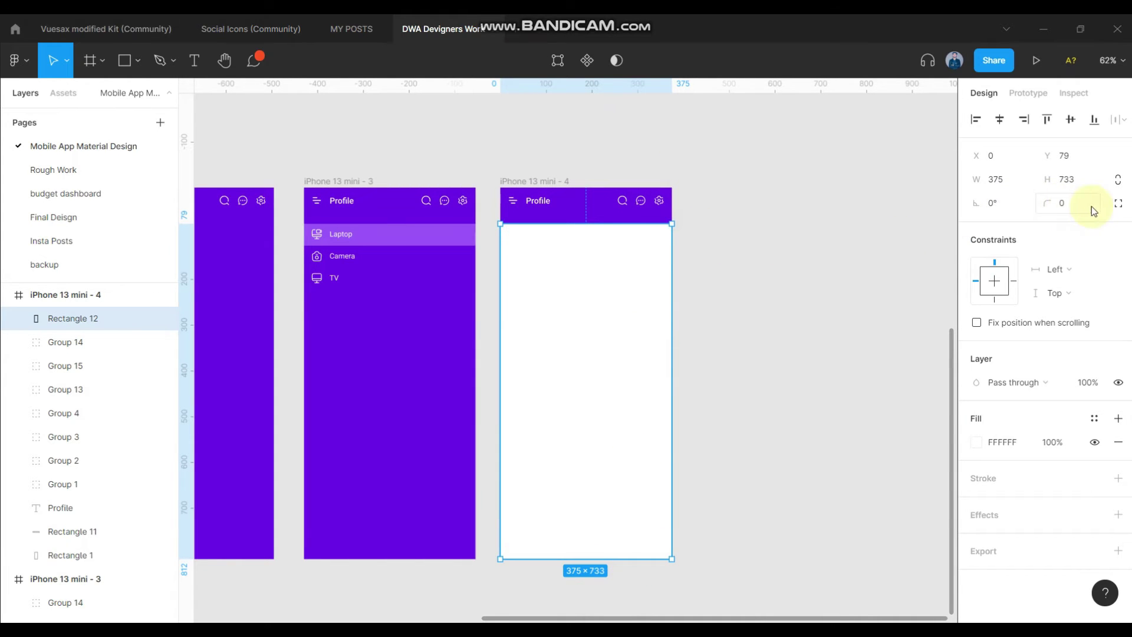
click(1118, 203)
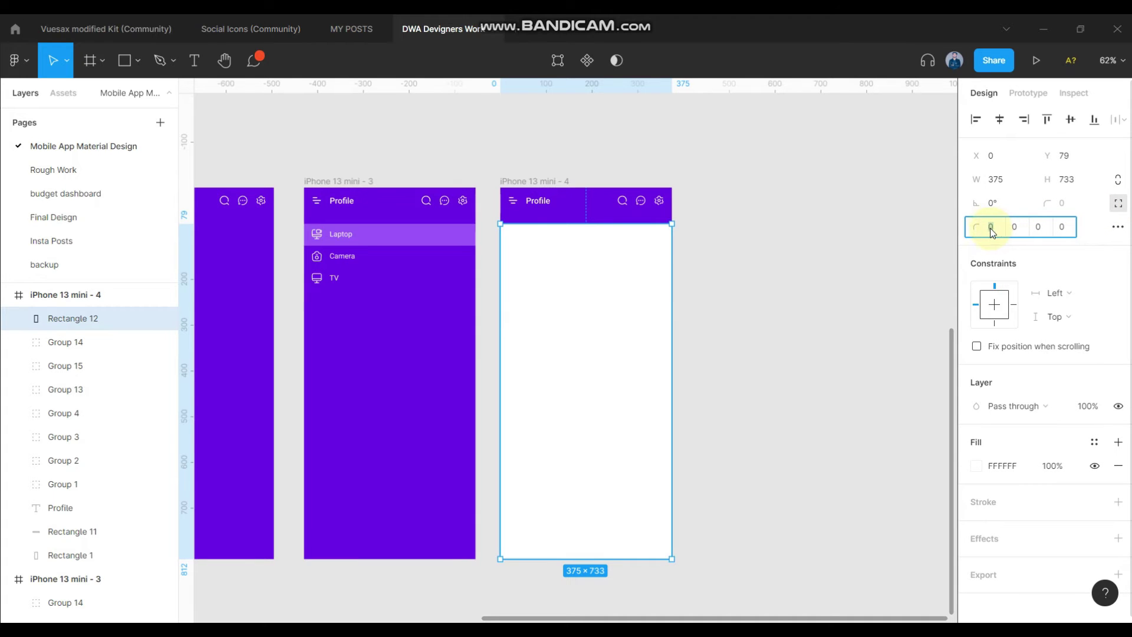
text(24)
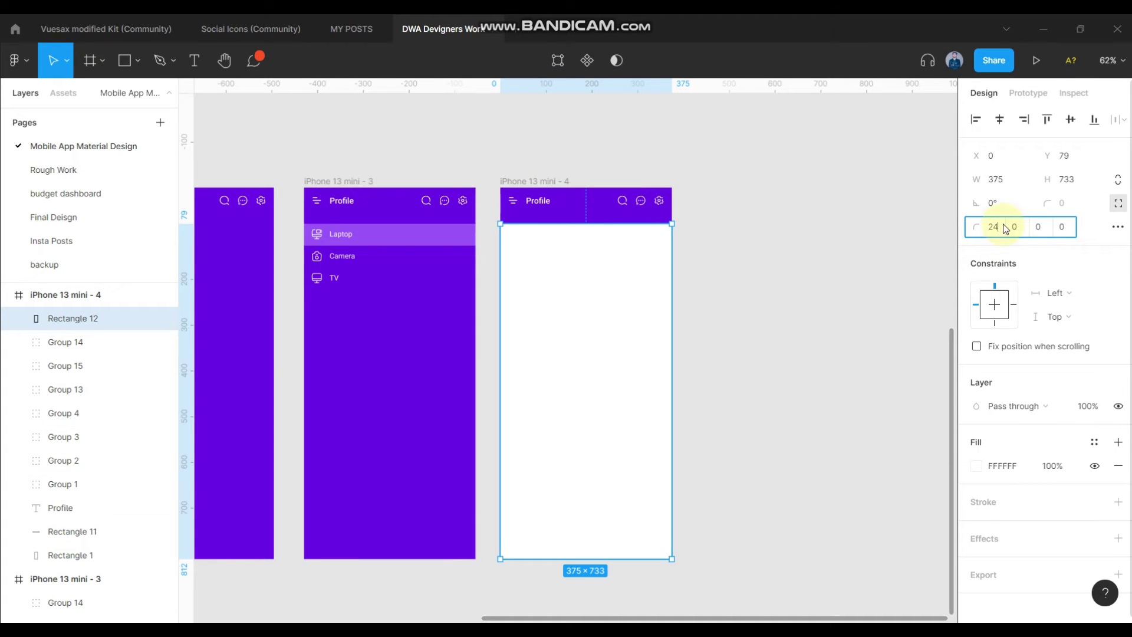
click(1019, 227)
text(24)
key(Return)
click(879, 209)
click(594, 265)
ctrl+scroll(604, 219, up, 2)
mouse_move(605, 226)
mouse_down()
mouse_move(605, 240)
mouse_move(601, 220)
mouse_up()
ctrl+scroll(603, 243, up, 3)
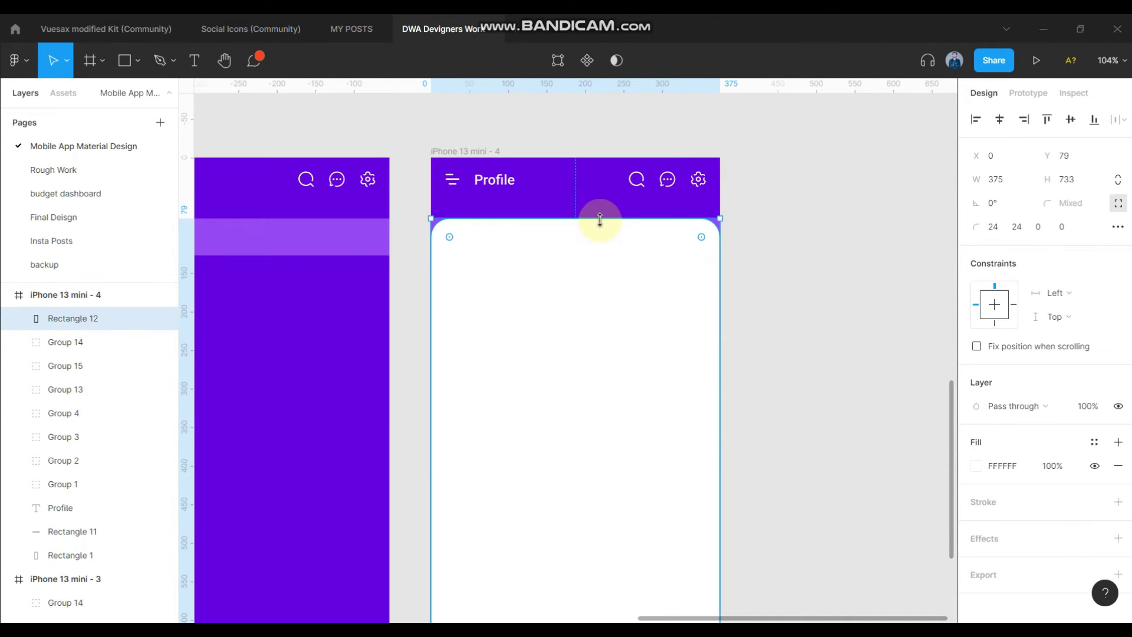
click(796, 231)
ctrl+scroll(518, 265, down, 3)
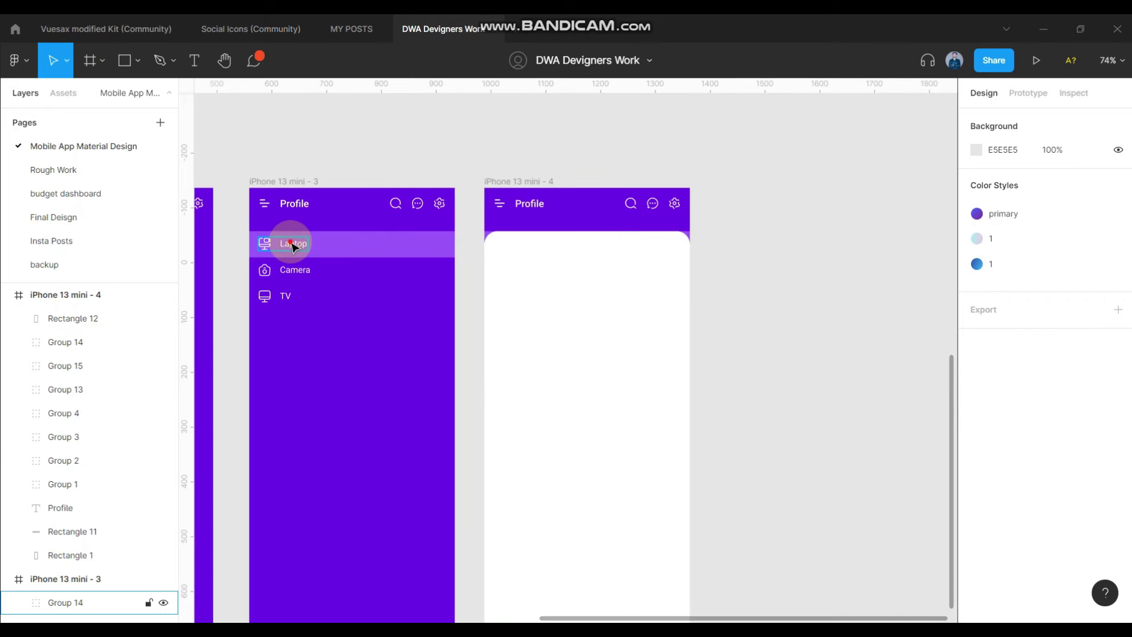
click(293, 245)
click(759, 279)
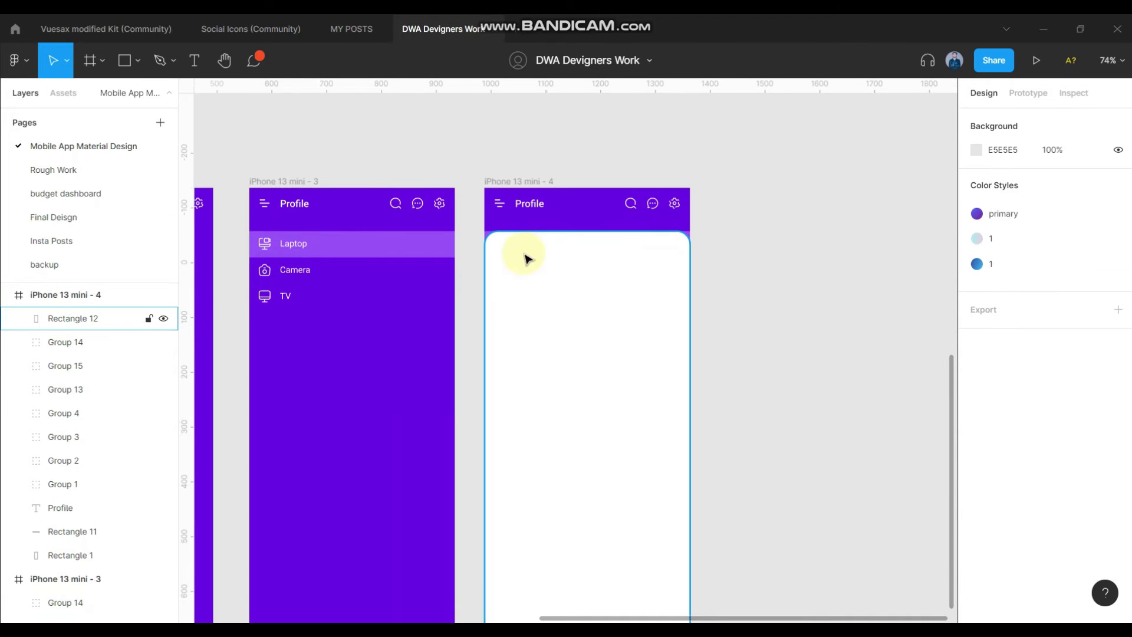
ctrl+scroll(531, 258, up, 1)
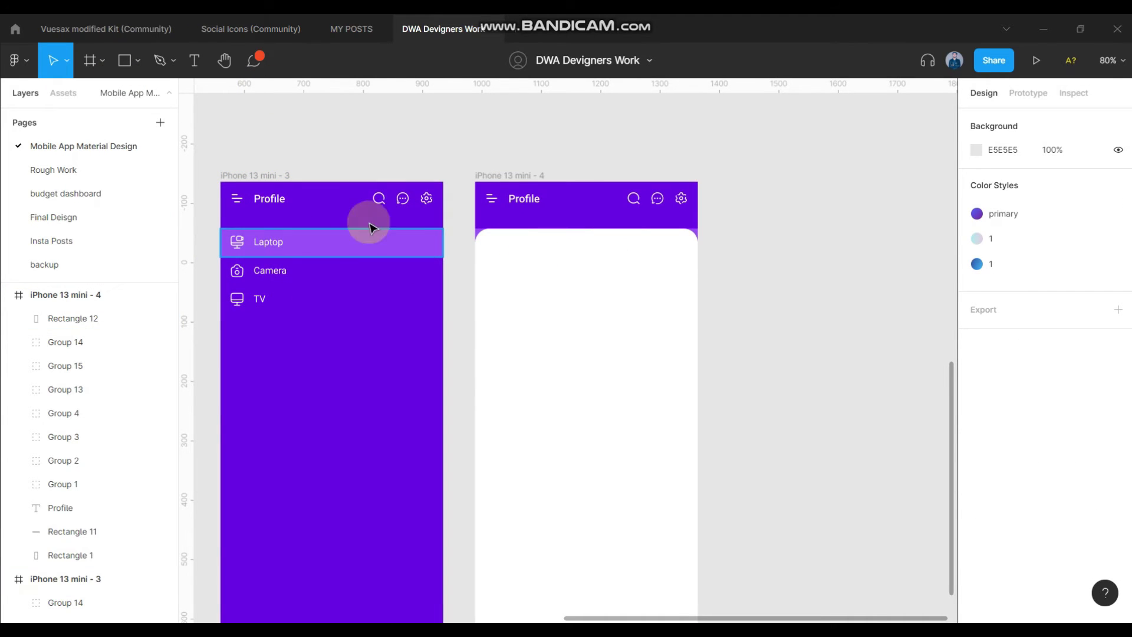
Copy the Profile heading onto the white card and make it black, 000000
click(523, 198)
drag(523, 198, 537, 254)
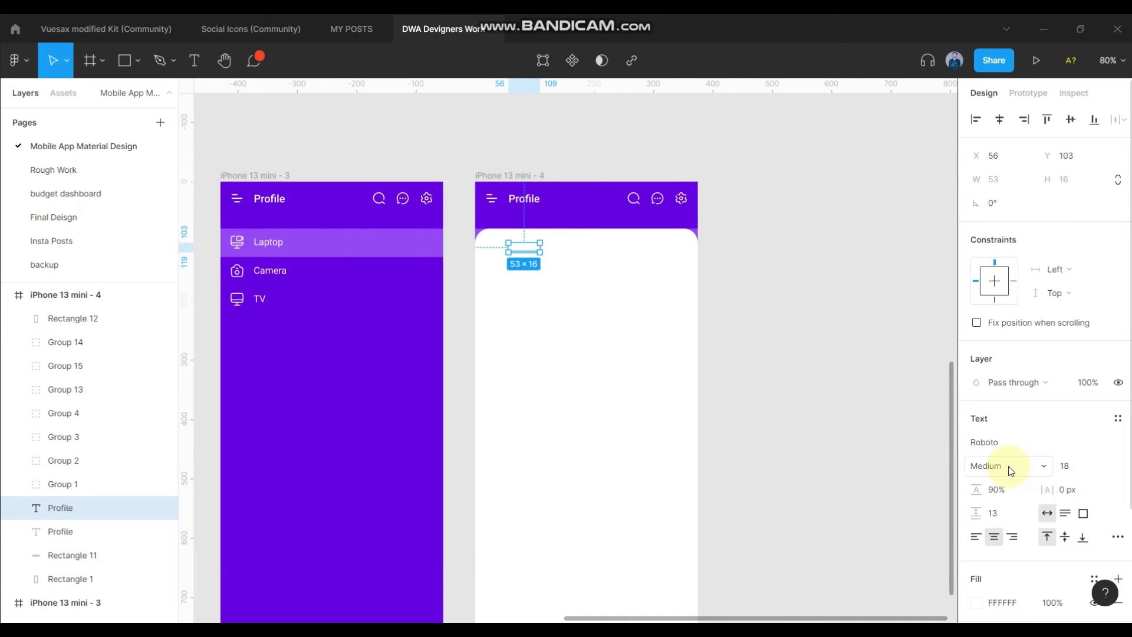
scroll(1026, 502, down, 3)
click(979, 460)
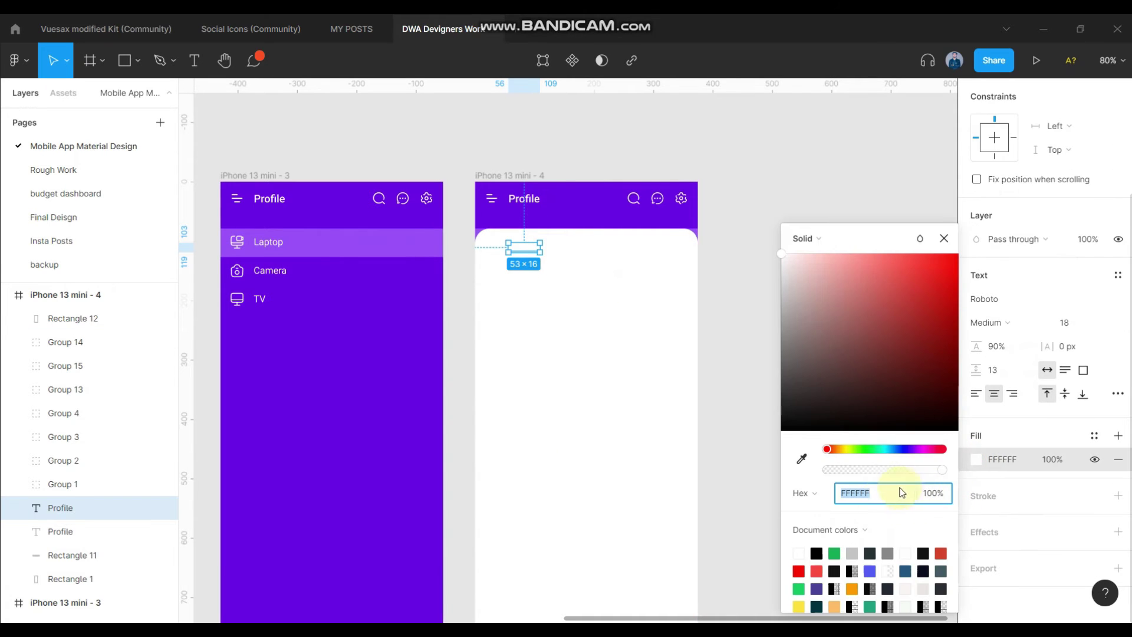
click(817, 552)
click(758, 359)
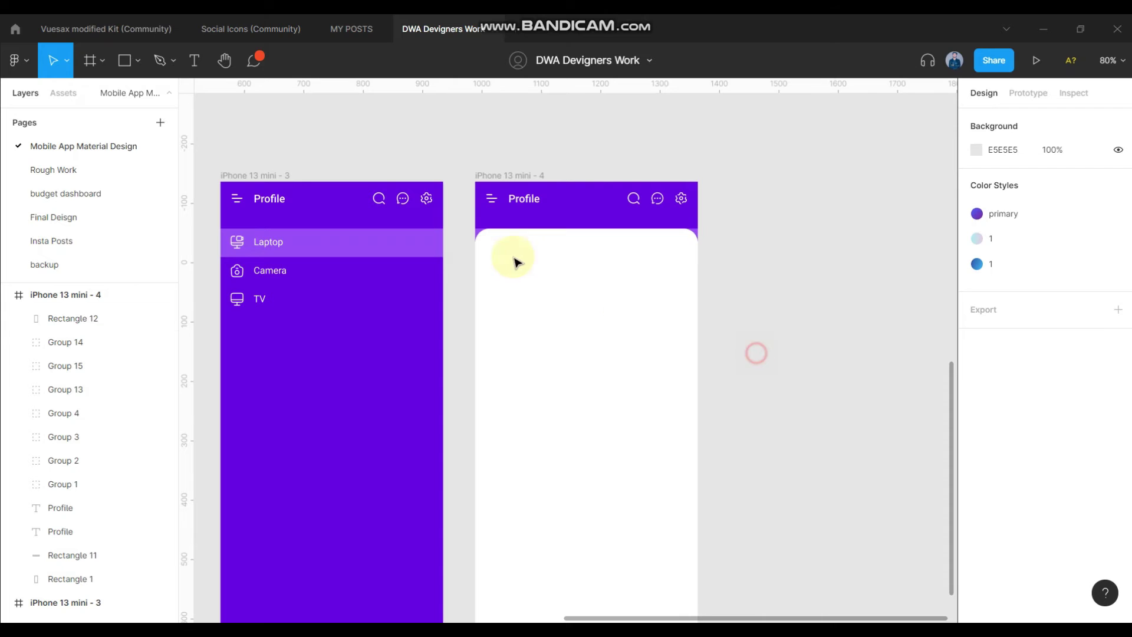
Bring the copied text in front of the card and retype it as Laptop
click(613, 269)
key(Escape)
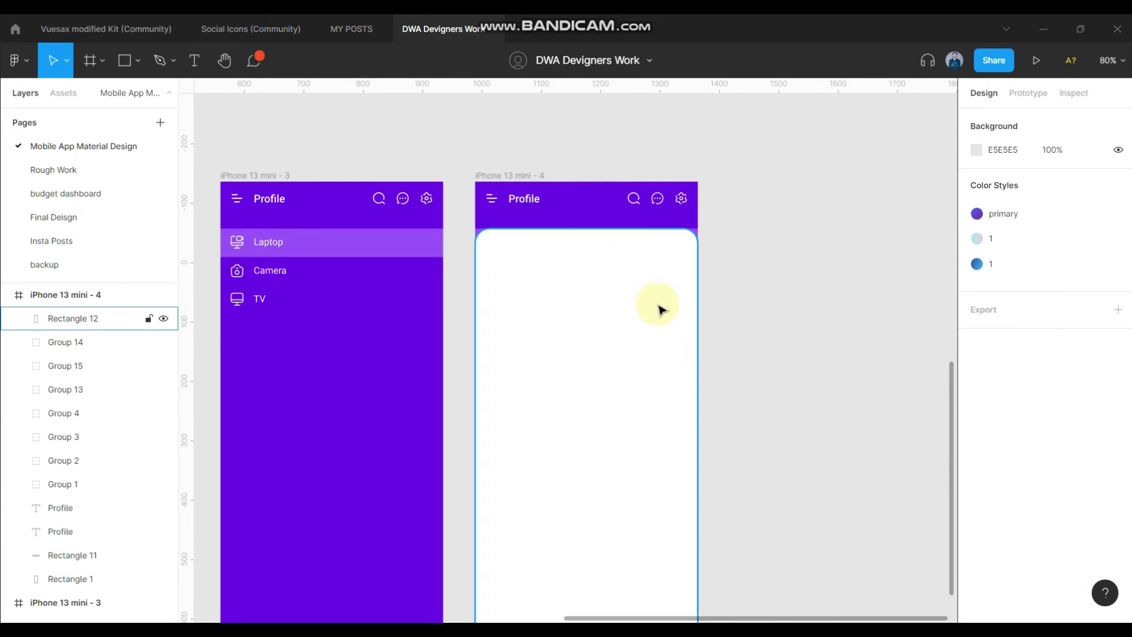
click(572, 269)
key(bracketright)
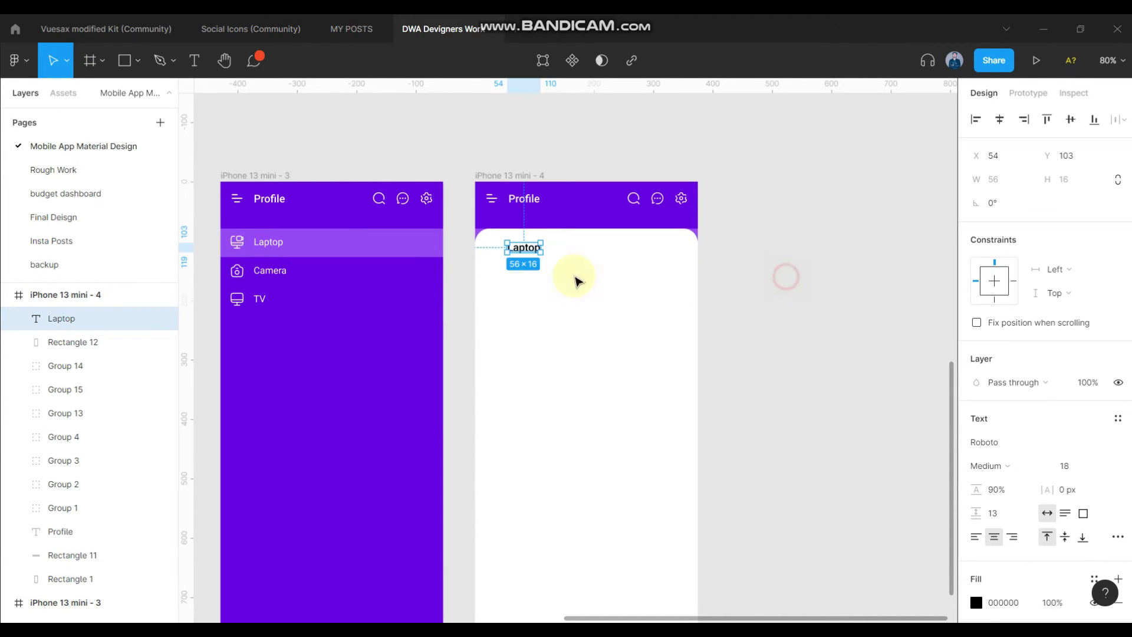
key(Escape)
Centre the Laptop heading across the top of the card
click(523, 243)
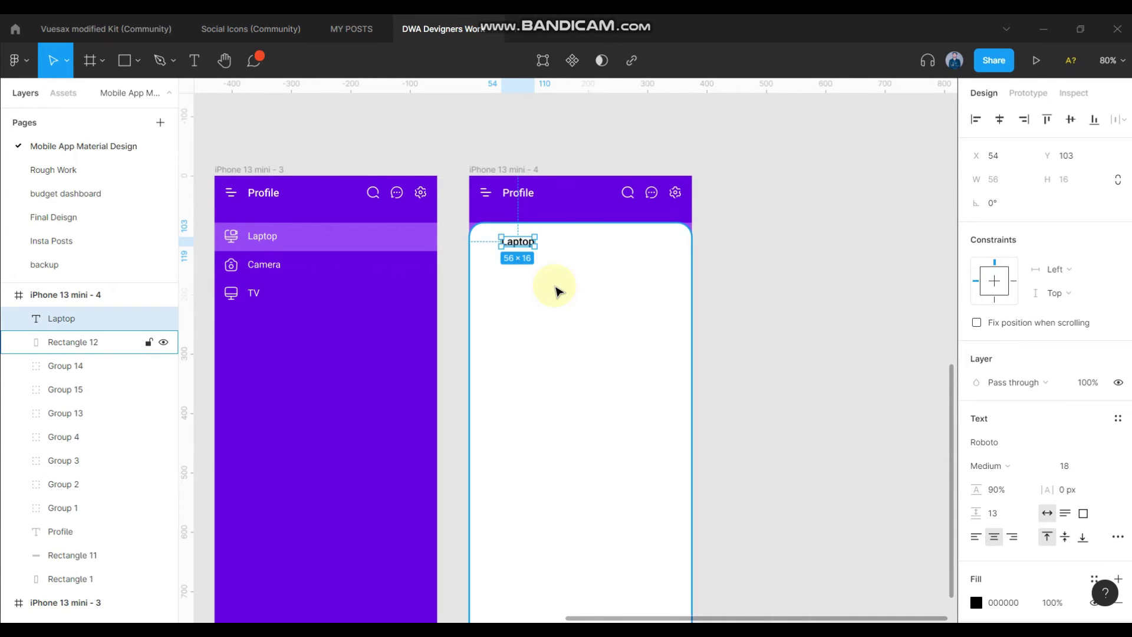
key(shift+Left)
key(shift+Left)
key(shift+Left)
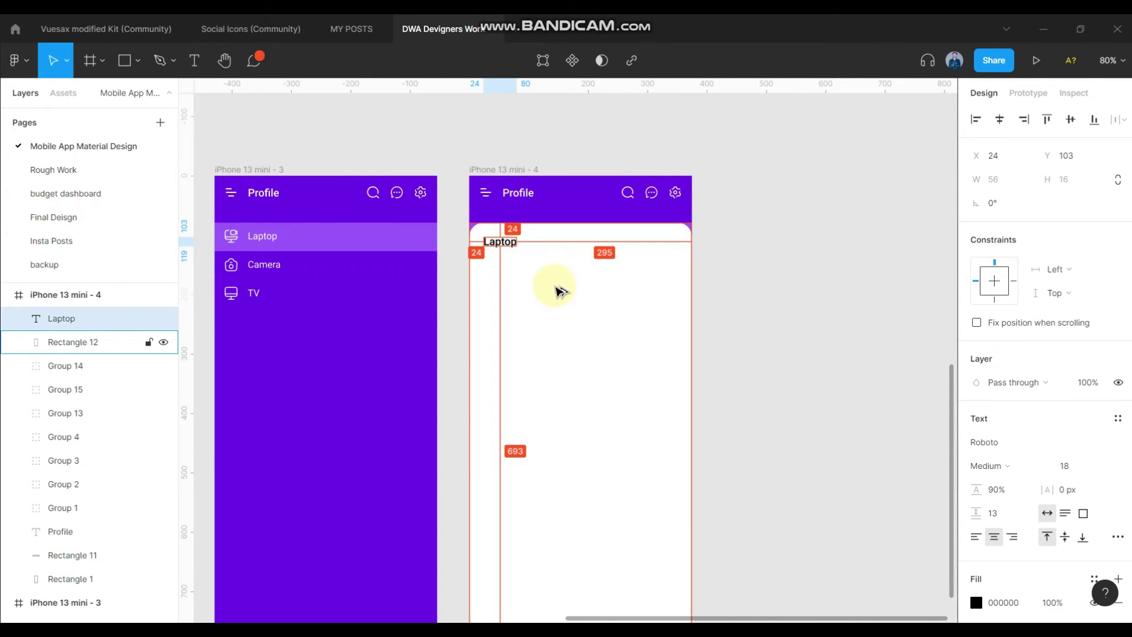
click(486, 194)
click(517, 240)
key(Left)
key(Left)
key(Left)
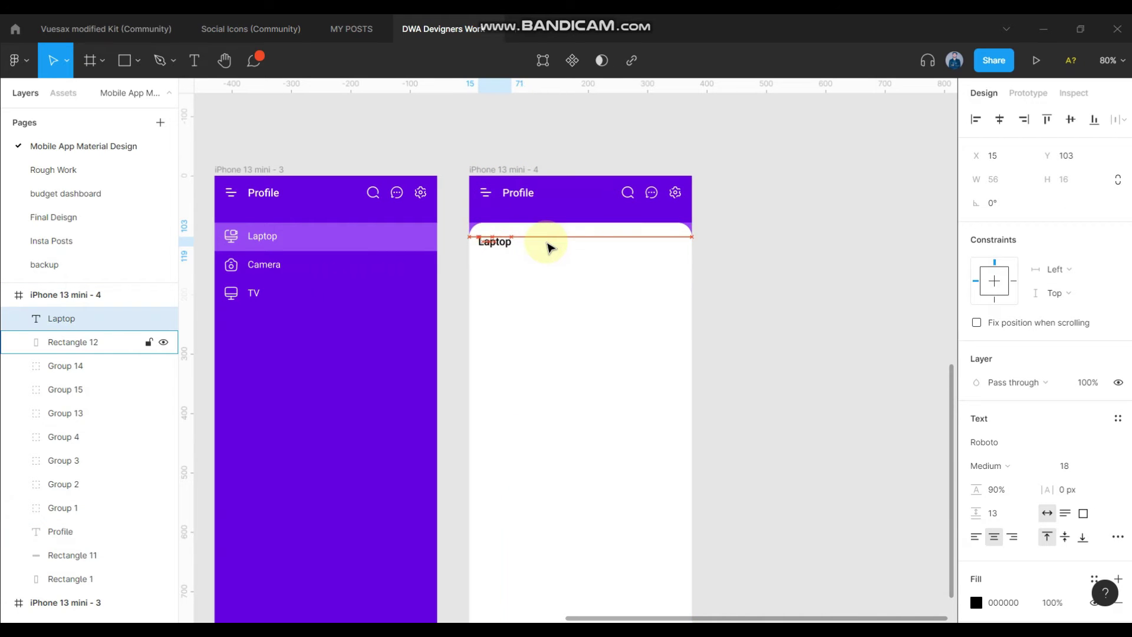
click(798, 268)
scroll(648, 268, right, 1)
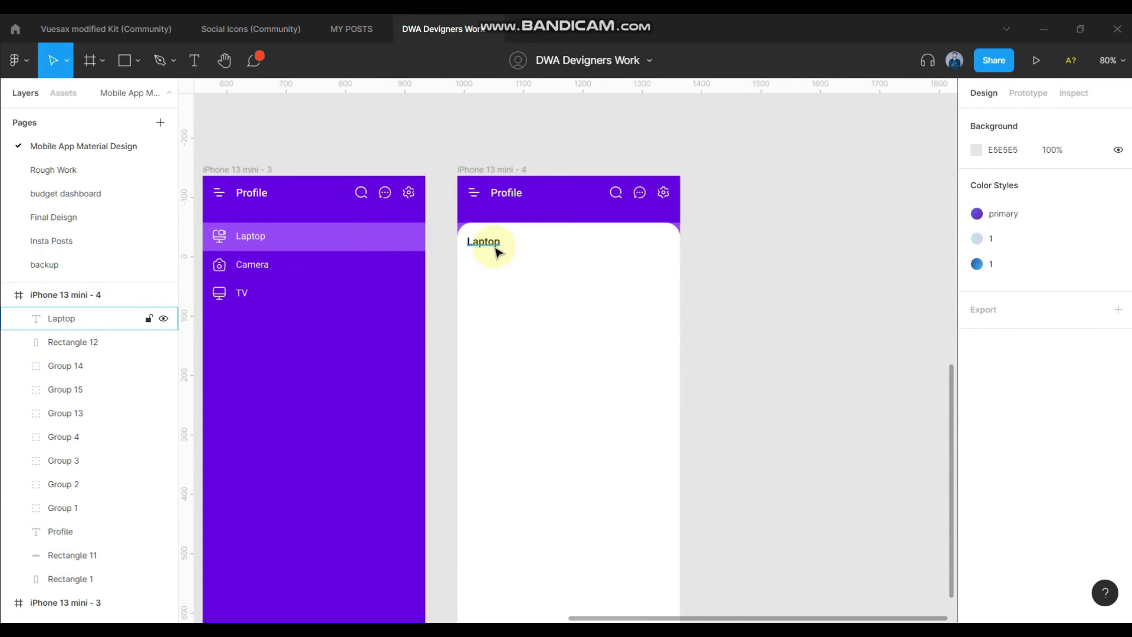
drag(495, 252, 572, 247)
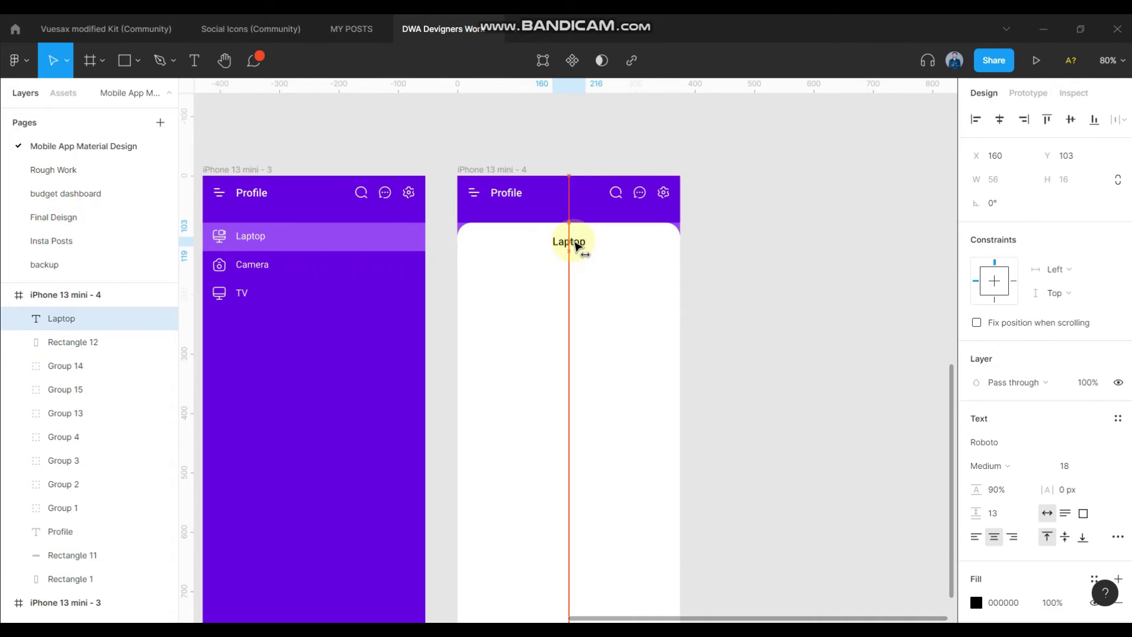
click(721, 261)
scroll(518, 272, right, 1)
scroll(512, 243, right, 1)
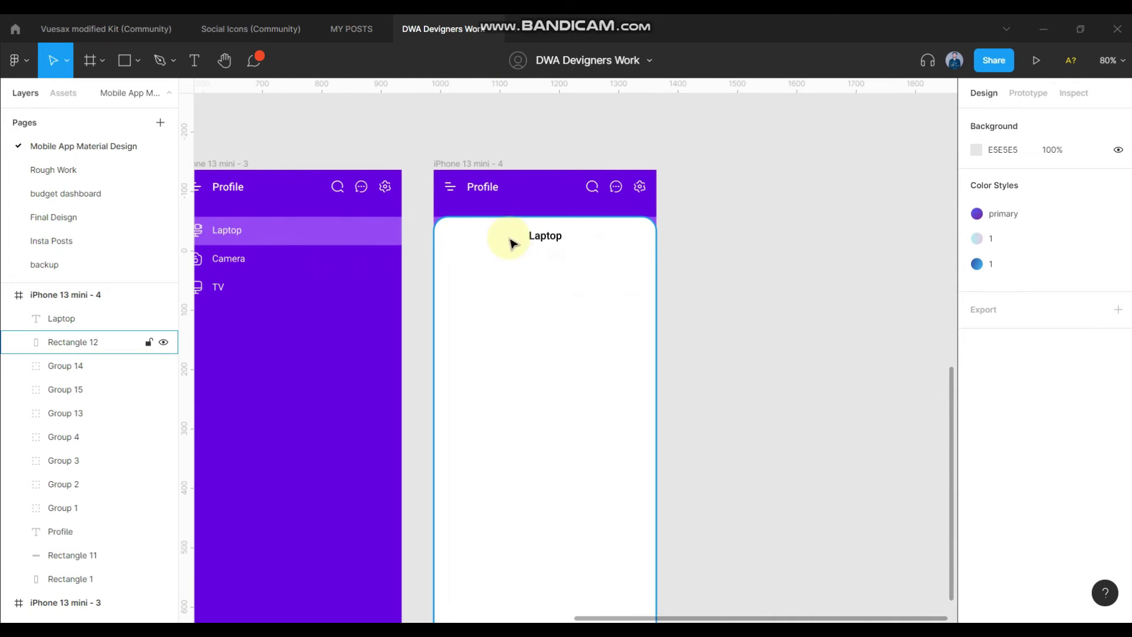
scroll(607, 268, down, 1)
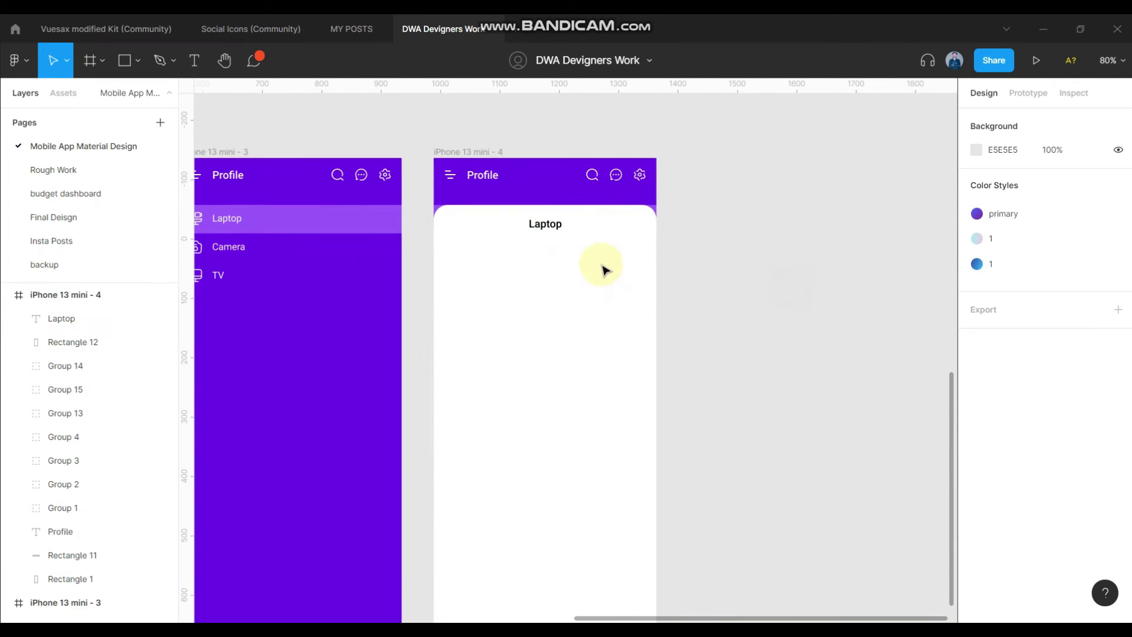
scroll(538, 251, down, 2)
scroll(545, 274, down, 2)
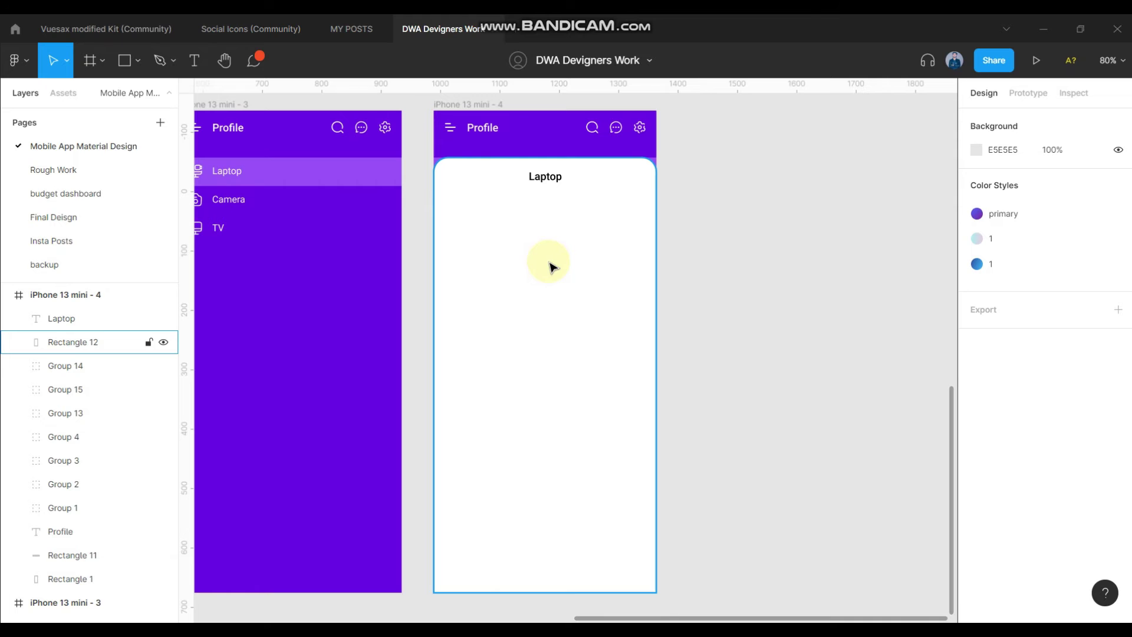
Draw two grey 165×165 squares side by side across the card
click(124, 60)
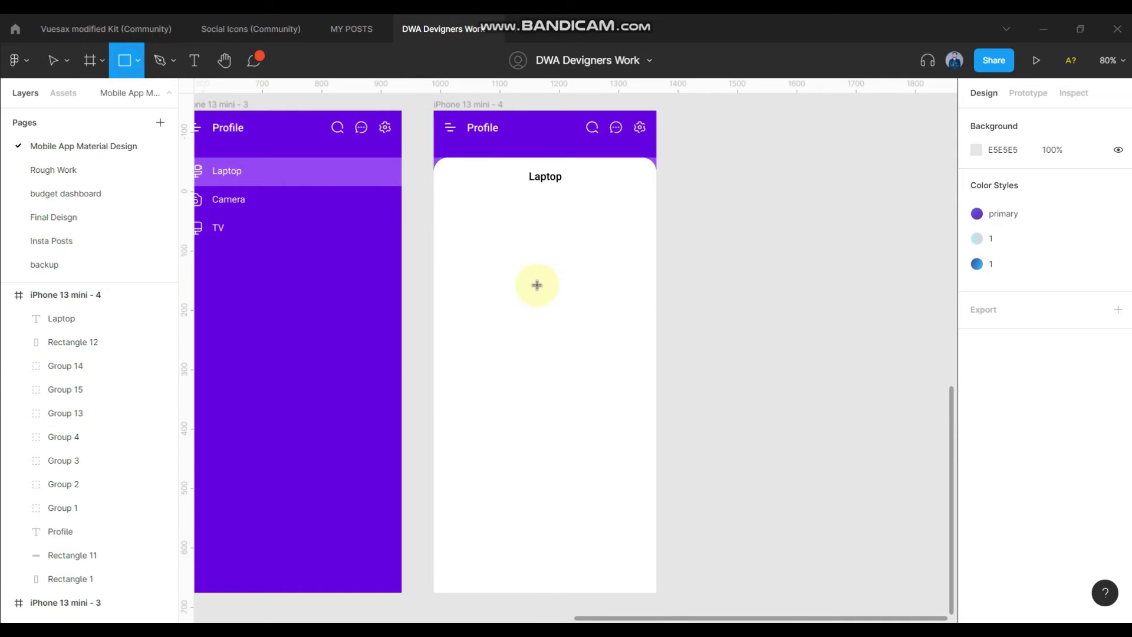
drag(463, 226, 559, 321)
drag(518, 255, 595, 239)
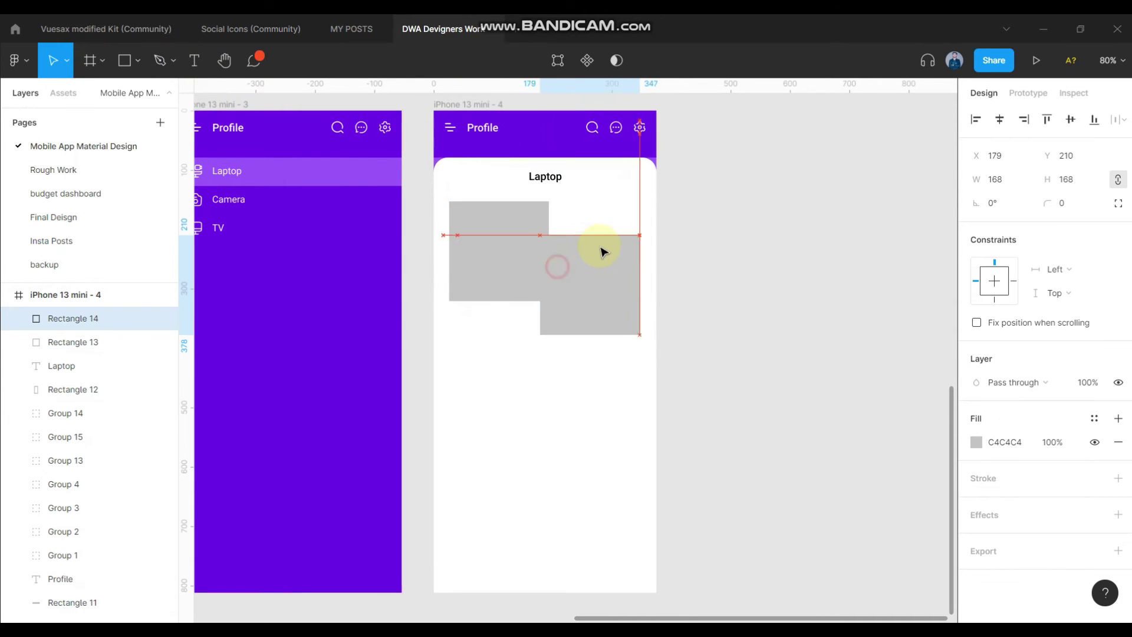
shift+click(522, 235)
drag(656, 301, 646, 290)
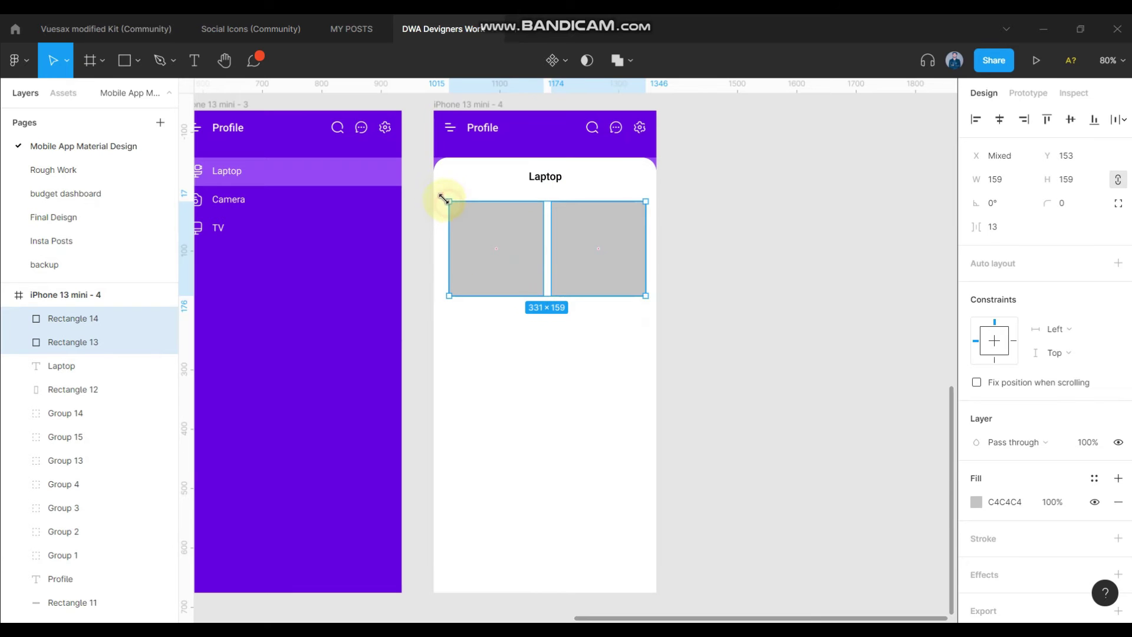
drag(444, 199, 442, 197)
click(841, 237)
click(573, 233)
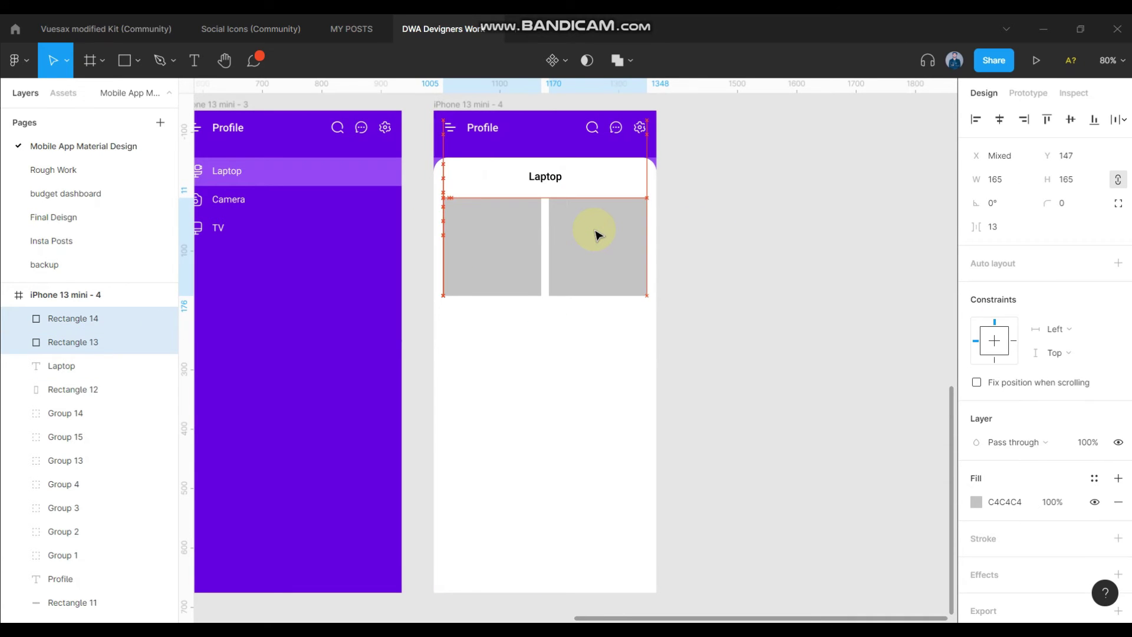
click(733, 293)
scroll(590, 224, down, 1)
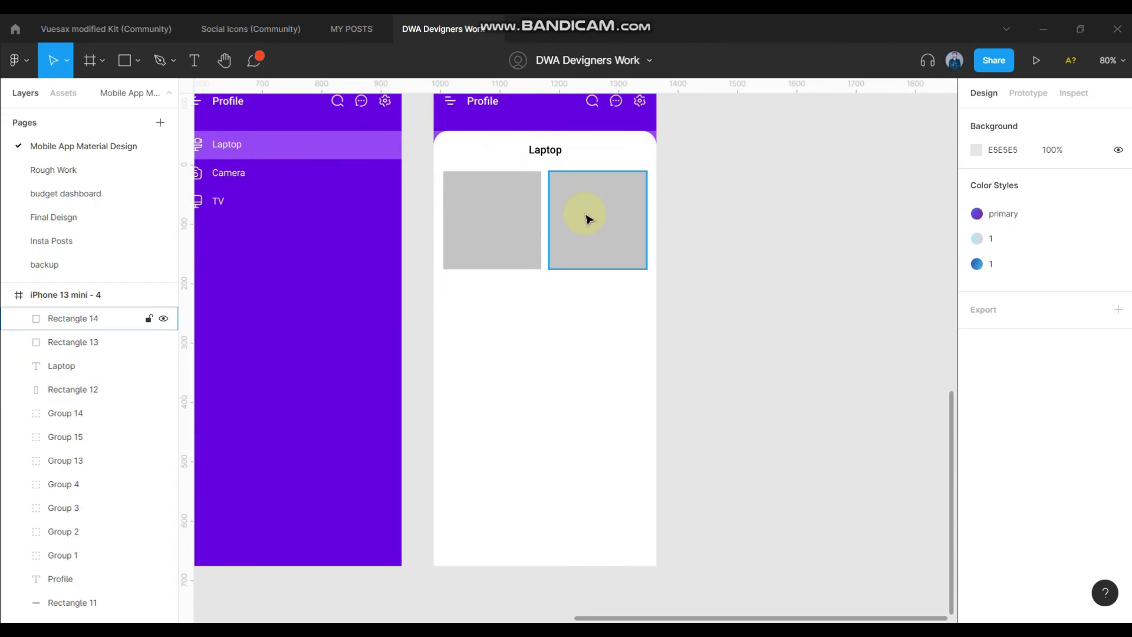
Round the corners of both grey squares
click(588, 220)
shift+click(505, 203)
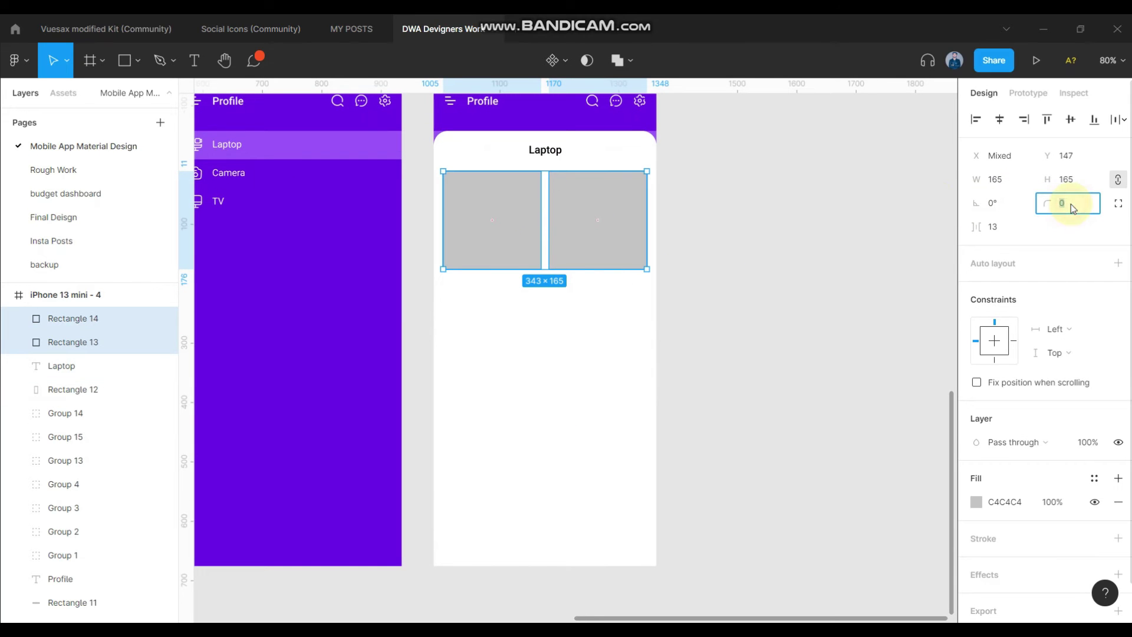
text(10)
key(Return)
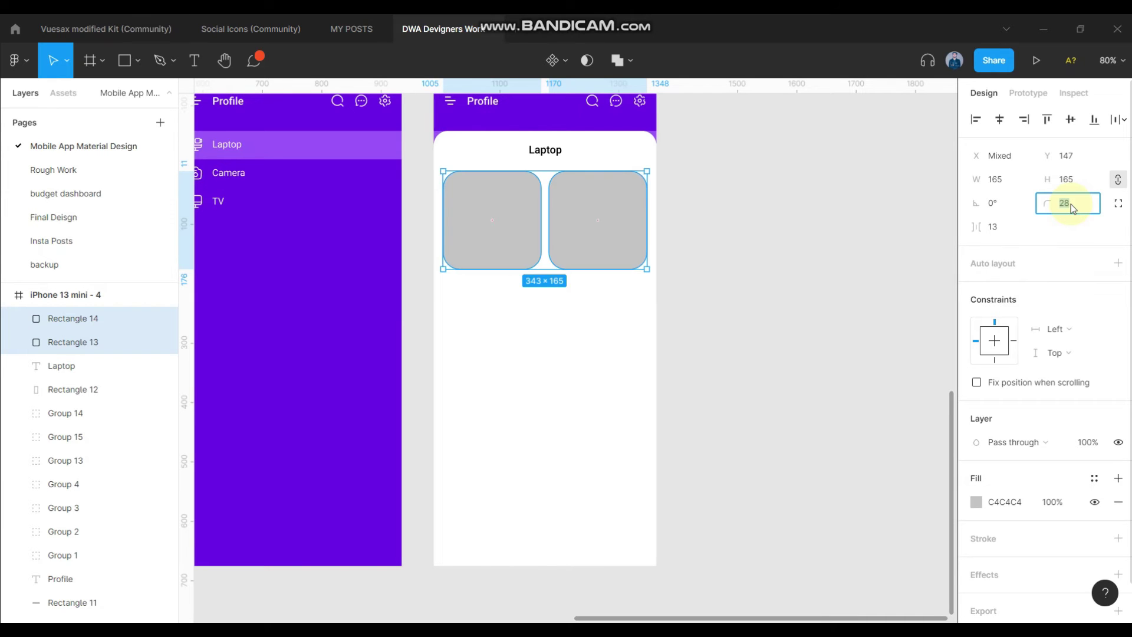
key(Down)
key(Return)
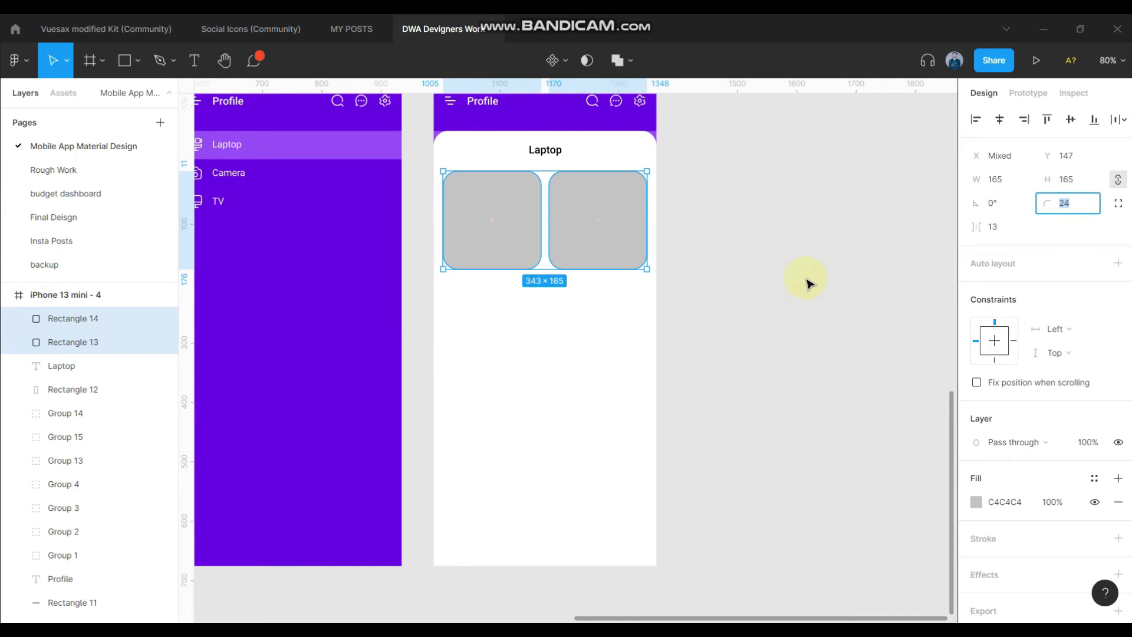
click(808, 281)
Copy the tile pair down as a second row, 13 px below the first
click(614, 235)
shift+click(524, 202)
drag(524, 202, 524, 309)
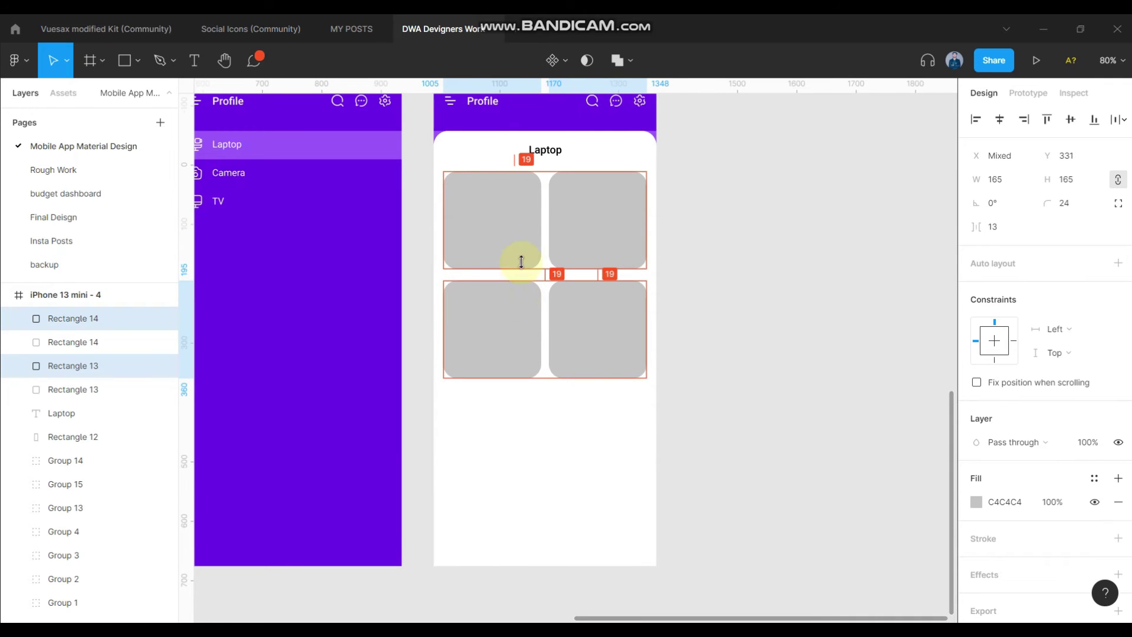
click(521, 236)
click(526, 301)
shift+click(581, 298)
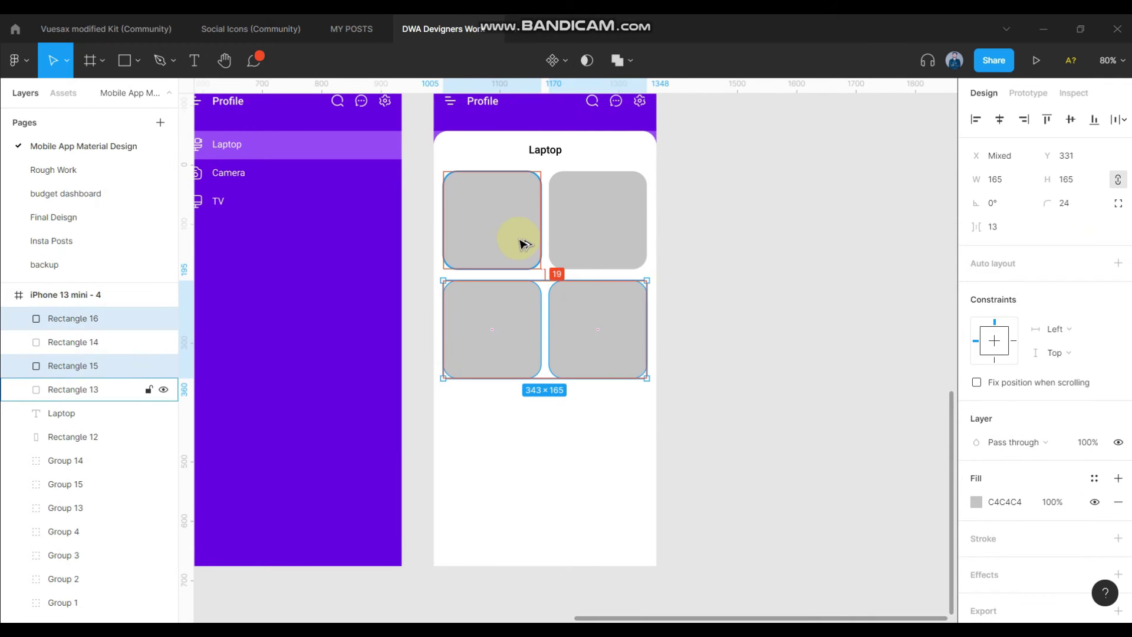
key(shift+Up)
key(Down)
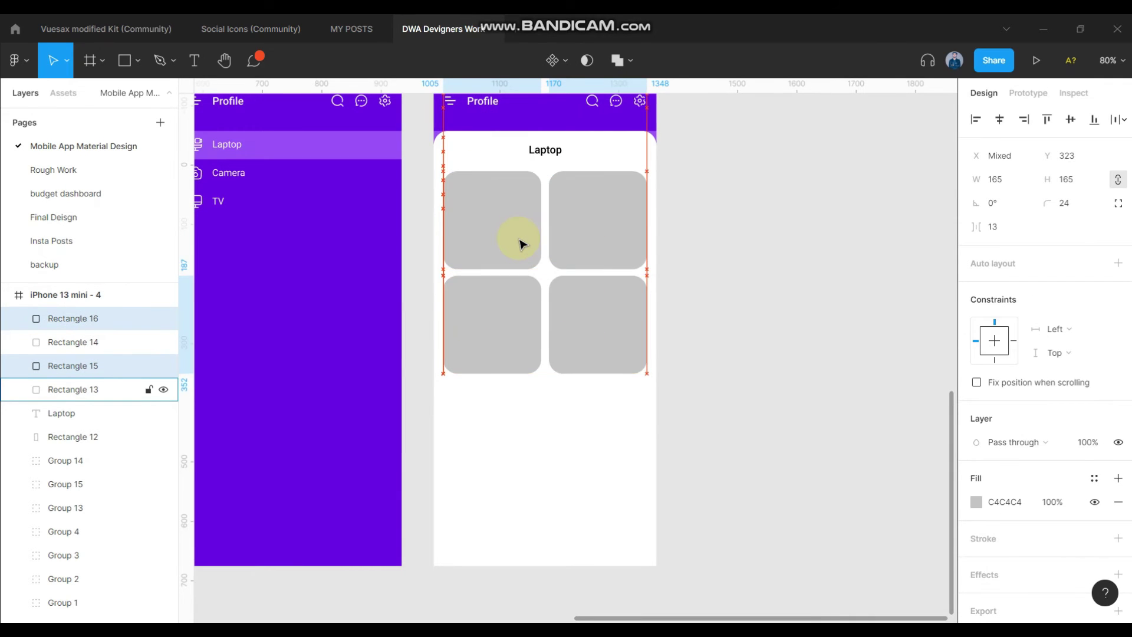
scroll(525, 248, down, 1)
scroll(525, 248, right, 1)
Copy the second row down as a third row of tiles
click(771, 260)
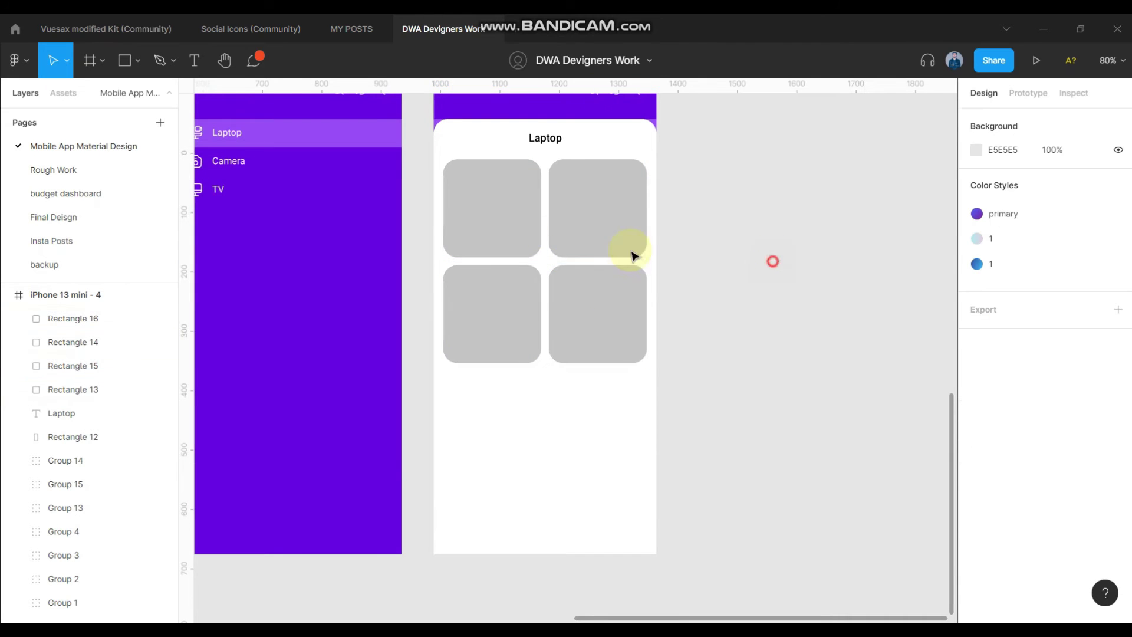
click(494, 298)
shift+click(589, 296)
drag(513, 342, 507, 399)
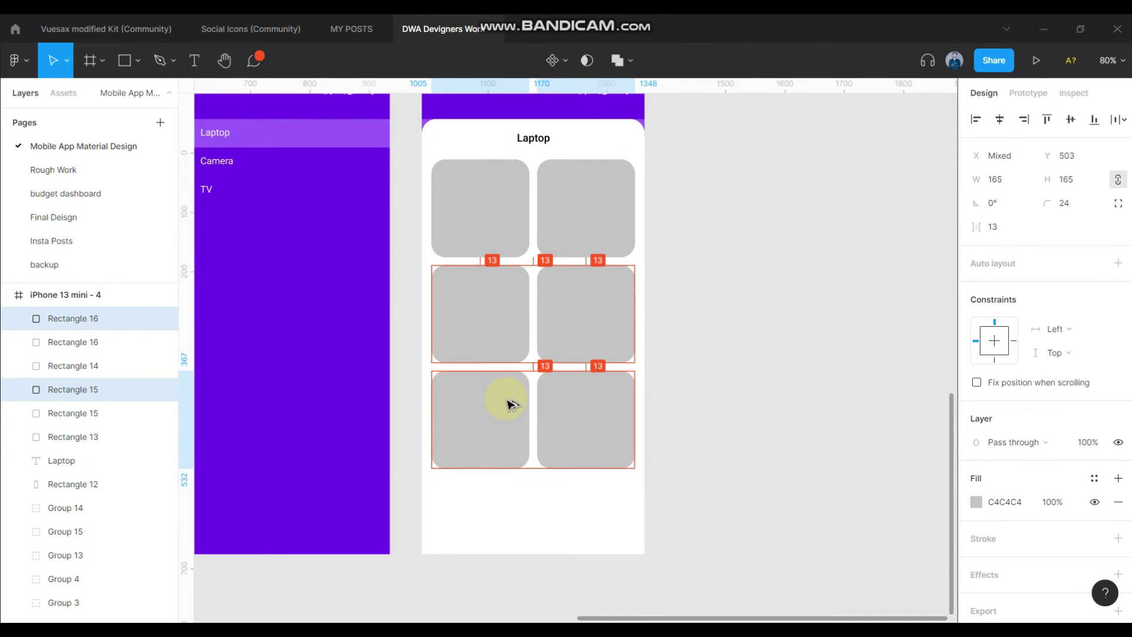
scroll(597, 326, down, 3)
click(653, 313)
scroll(684, 248, right, 5)
Launch the Unsplash photo plugin from the right-click plugins menu
right_click(691, 223)
mouse_move(712, 332)
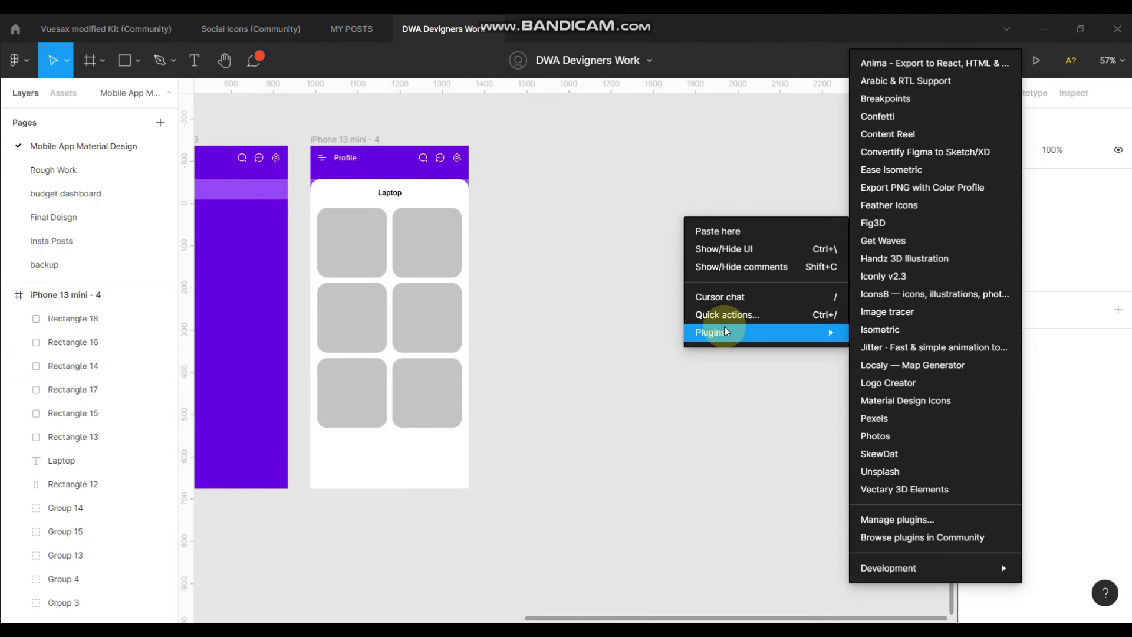
click(900, 471)
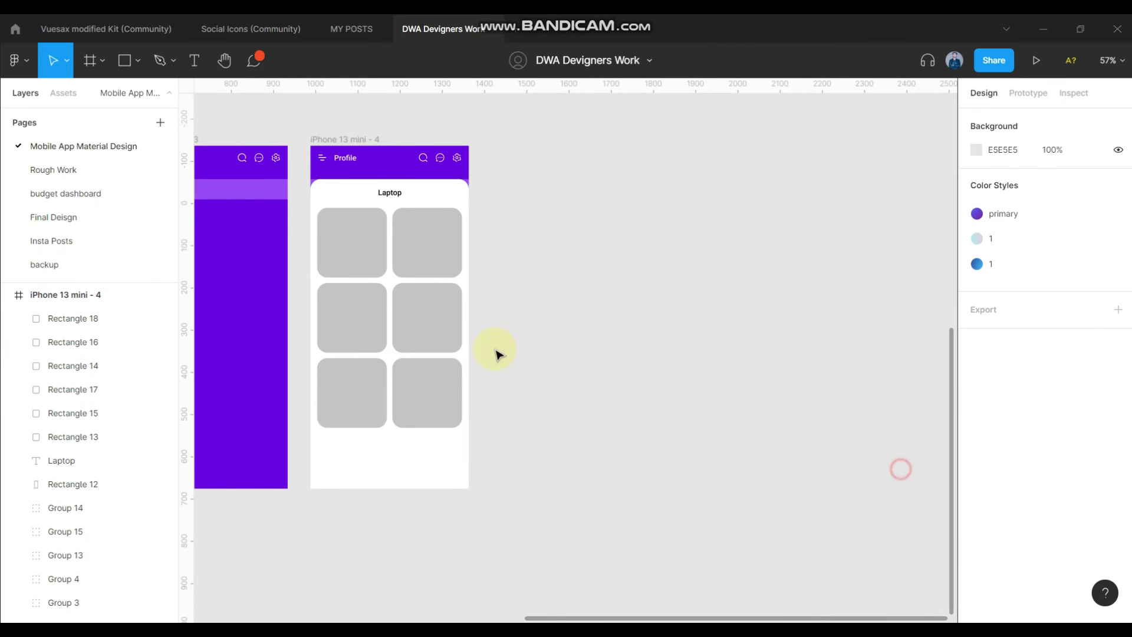
scroll(375, 243, left, 2)
scroll(235, 189, up, 5)
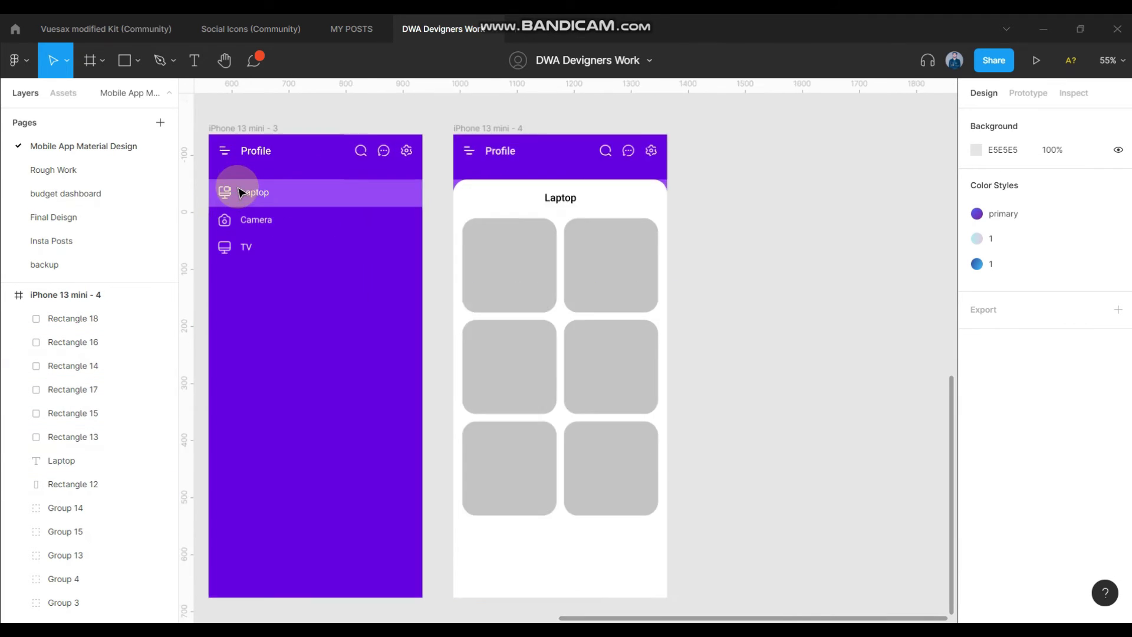
scroll(676, 274, down, 2)
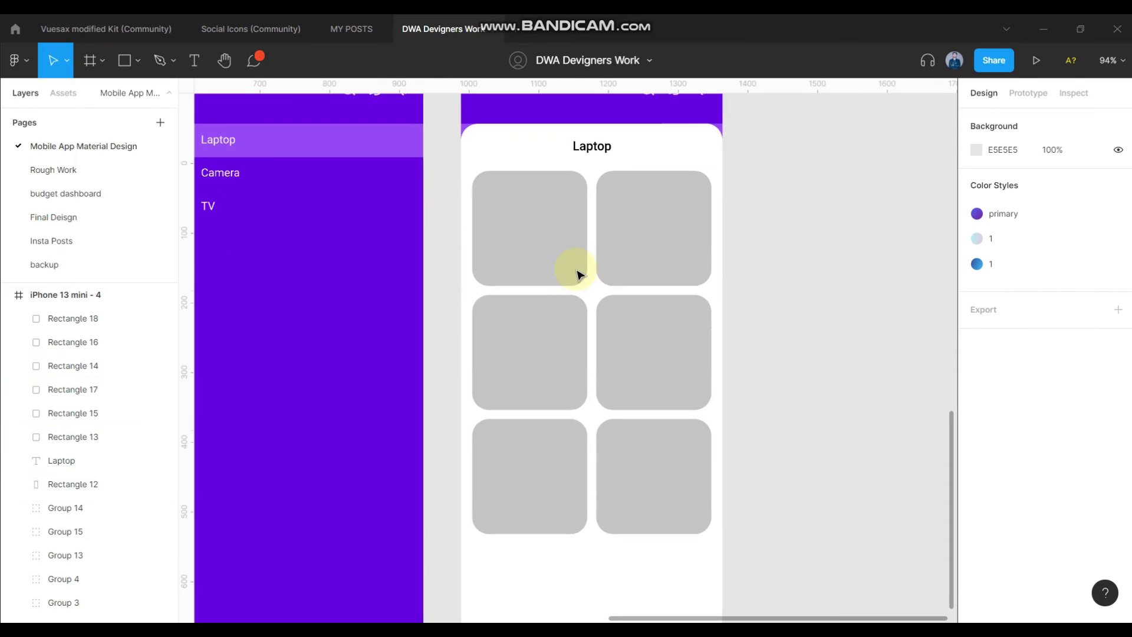
scroll(625, 206, up, 1)
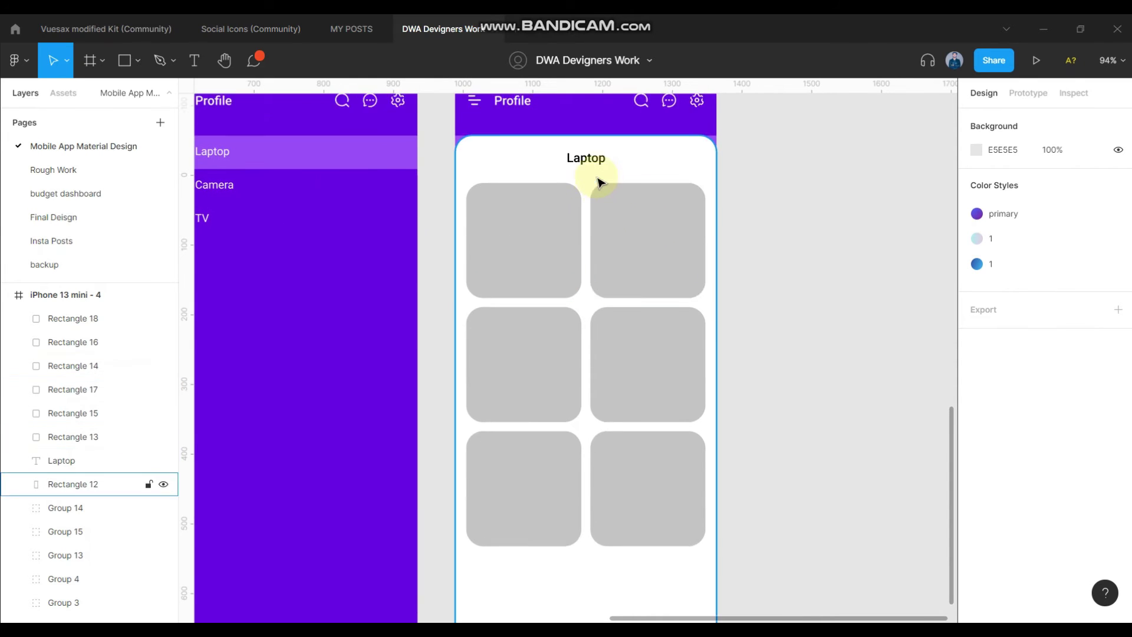
scroll(602, 189, up, 3)
Check the Laptop heading's spacing, then select all six grey grid cards with Unsplash running
click(585, 211)
key(alt)
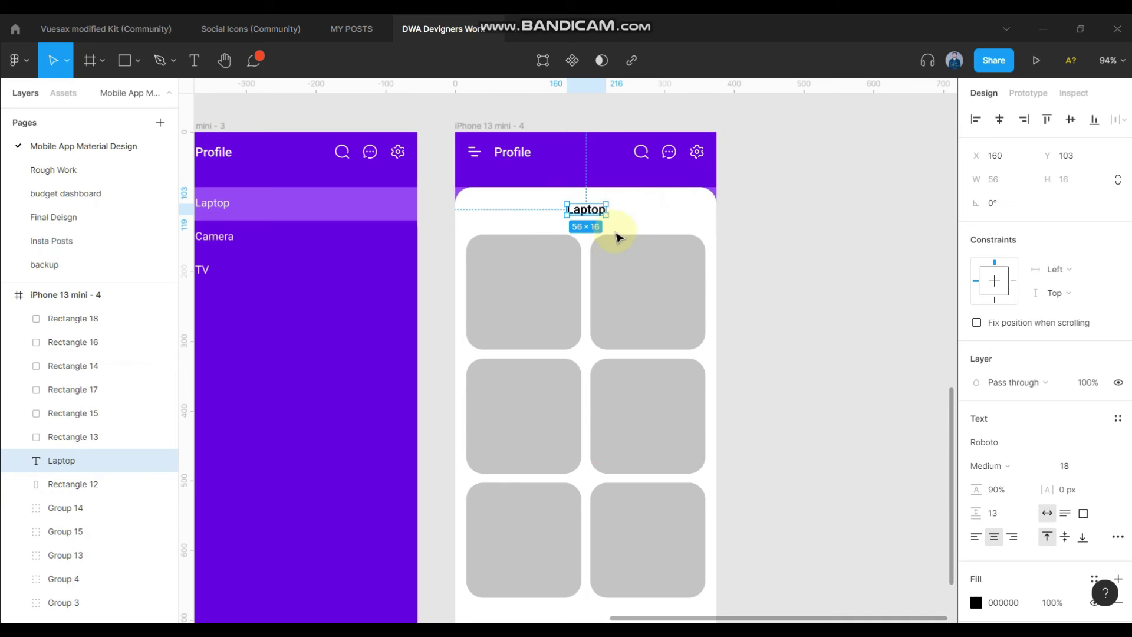
click(553, 272)
shift+click(623, 253)
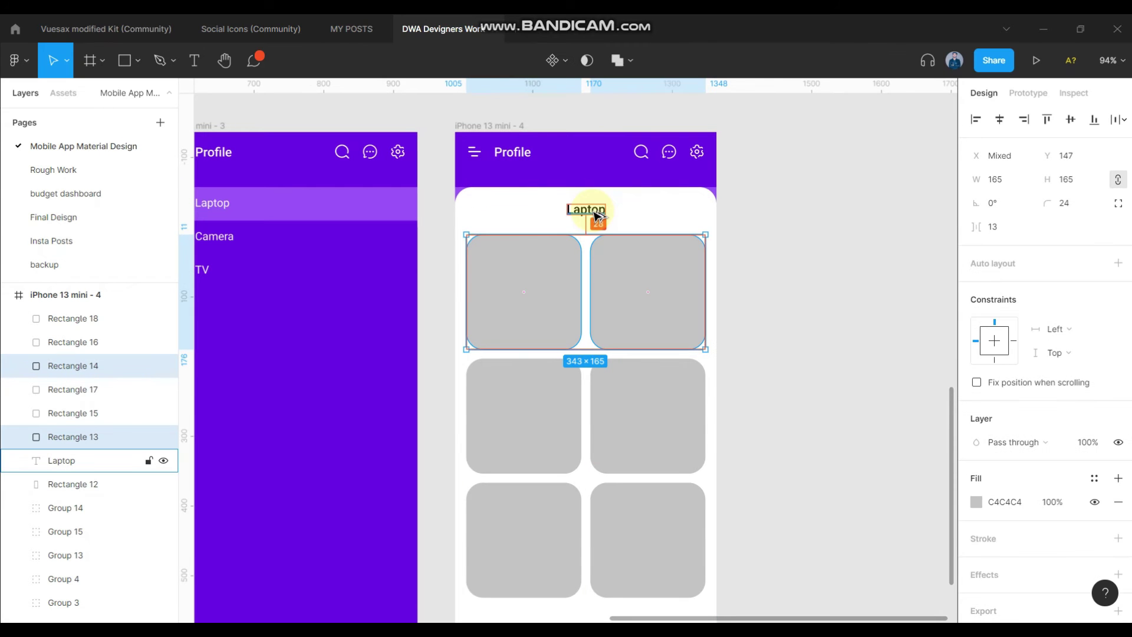
key(ctrl+alt+p)
shift+click(625, 387)
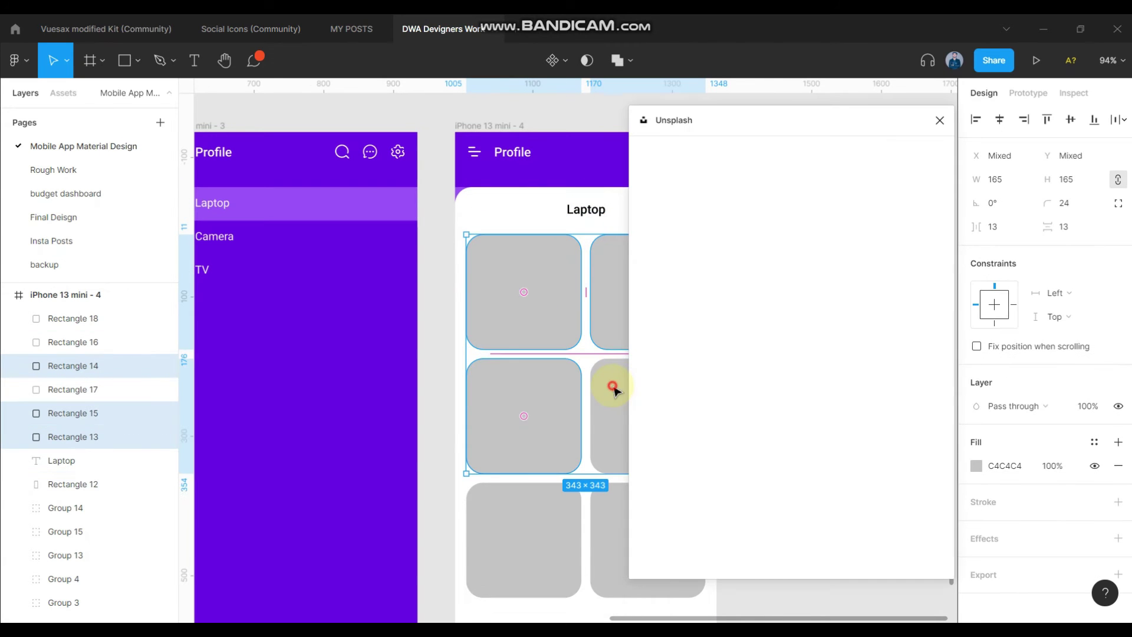
shift+click(548, 413)
scroll(494, 258, down, 2)
scroll(493, 257, right, 3)
shift+click(500, 413)
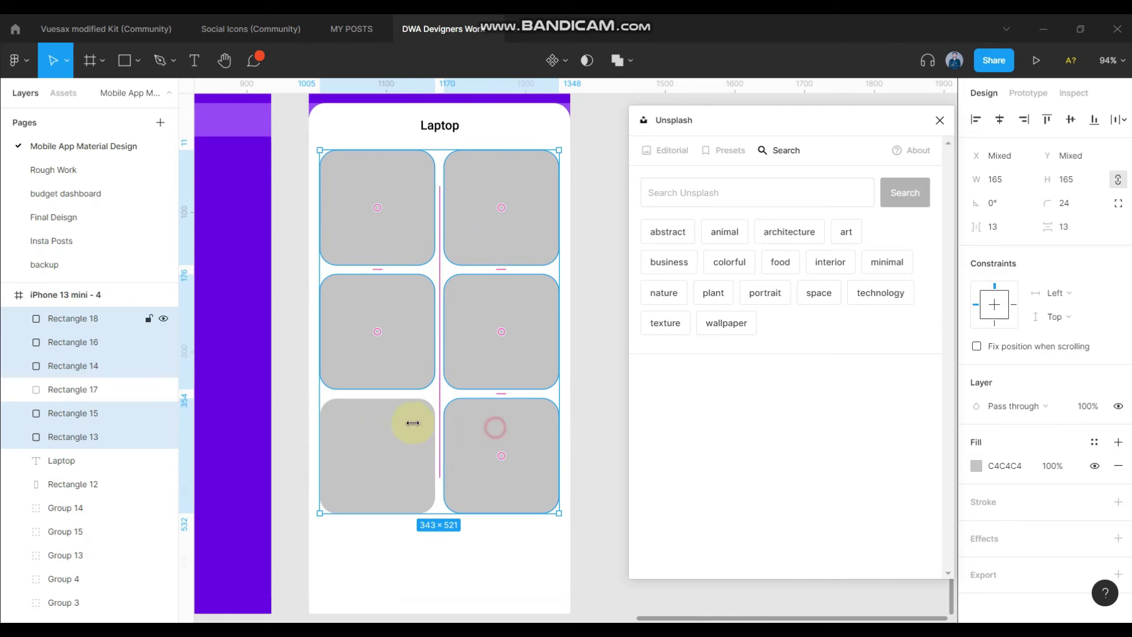
shift+click(409, 431)
Clear the card selection and fit the iPhone 13 mini frame in view
click(587, 218)
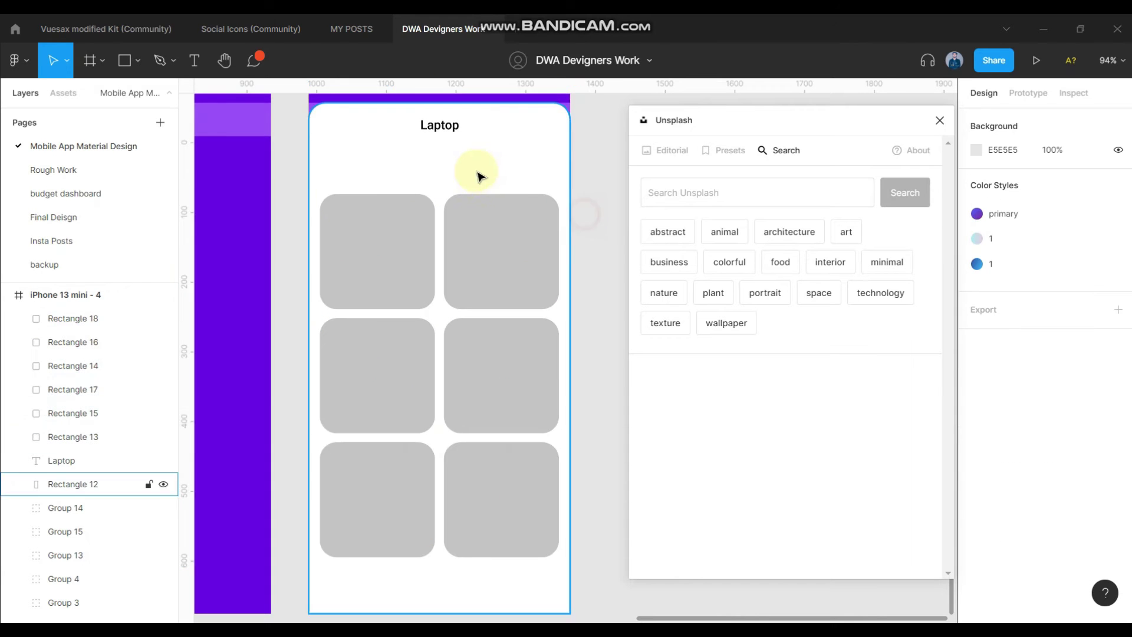
ctrl+scroll(419, 126, up, 3)
scroll(411, 171, up, 1)
ctrl+scroll(442, 177, down, 3)
scroll(489, 183, left, 2)
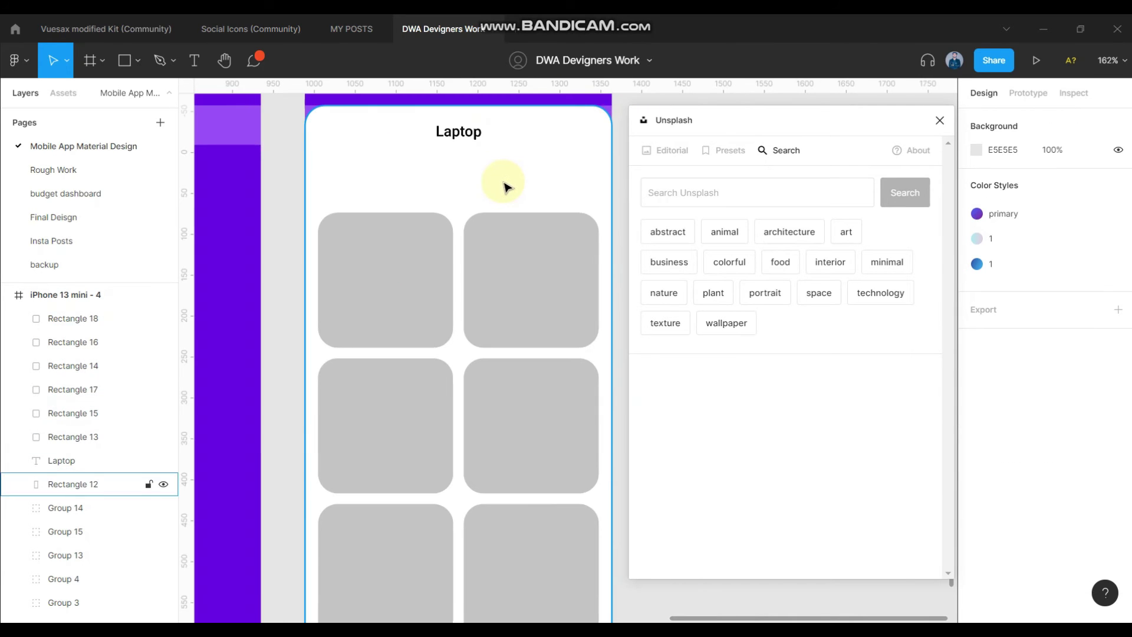
scroll(495, 189, right, 1)
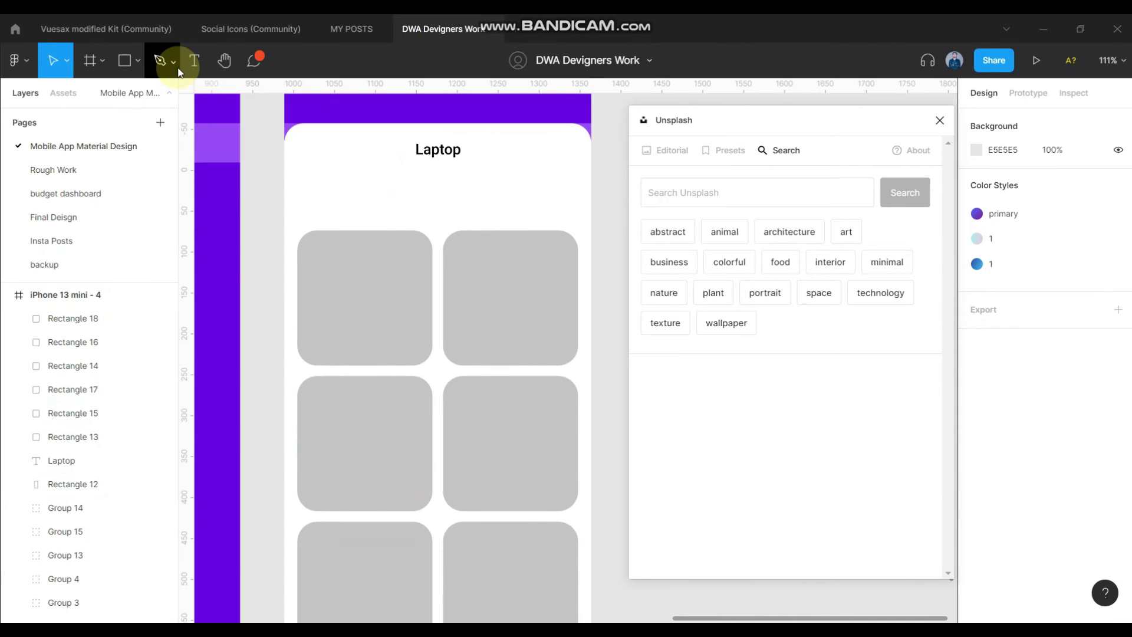
Draw a 20%-opacity horizontal divider under the Laptop heading and nudge it up
click(142, 67)
click(127, 120)
mouse_move(330, 174)
mouse_down()
mouse_move(591, 175)
mouse_move(581, 184)
mouse_up()
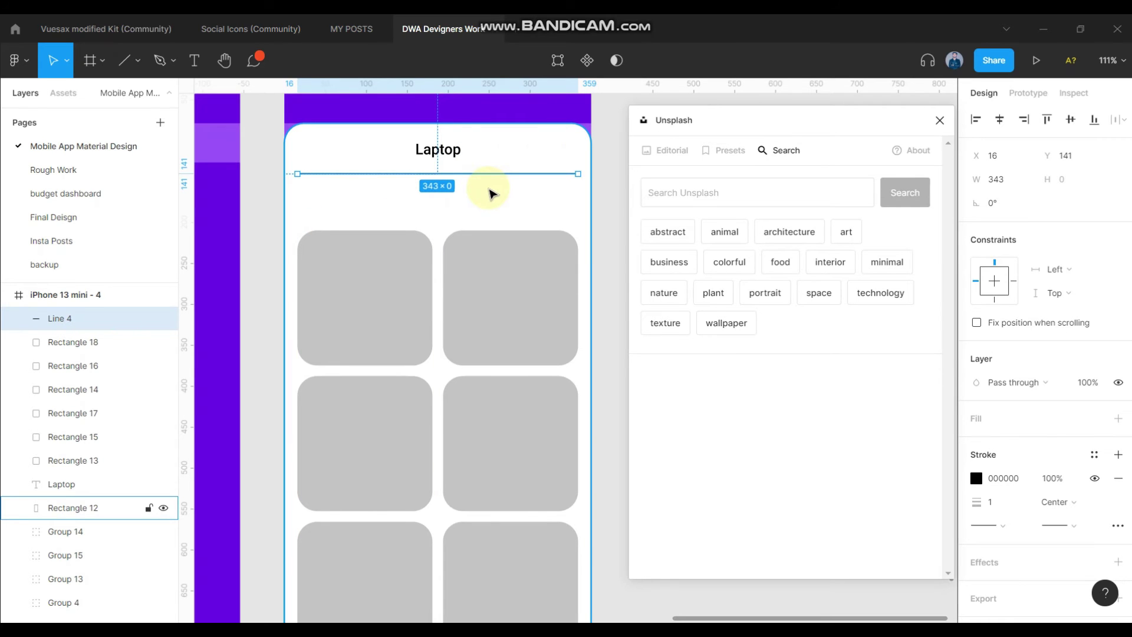
key(2)
click(621, 117)
click(501, 175)
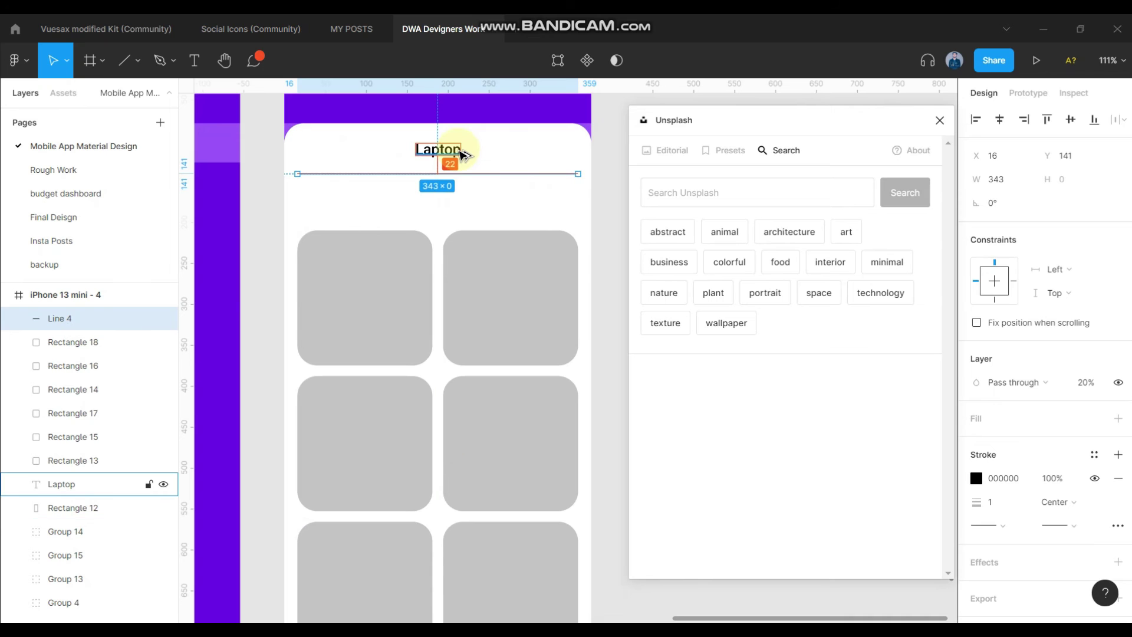
key(shift+Up)
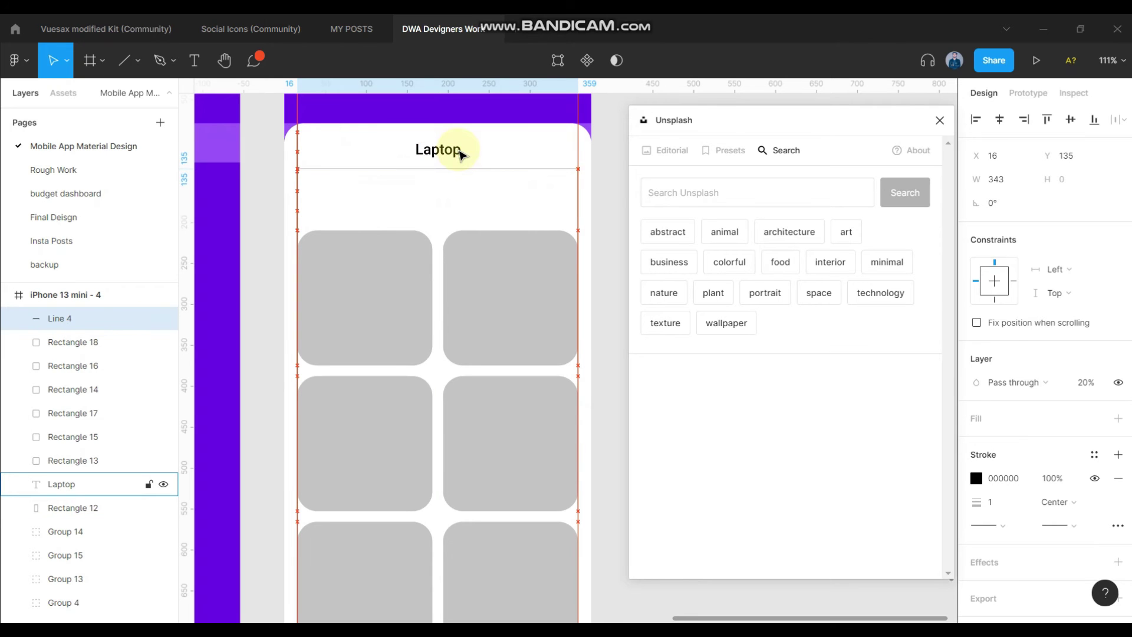
Drag all six grid cards up beneath the divider and nudge them up once more
click(430, 278)
scroll(489, 280, right, 2)
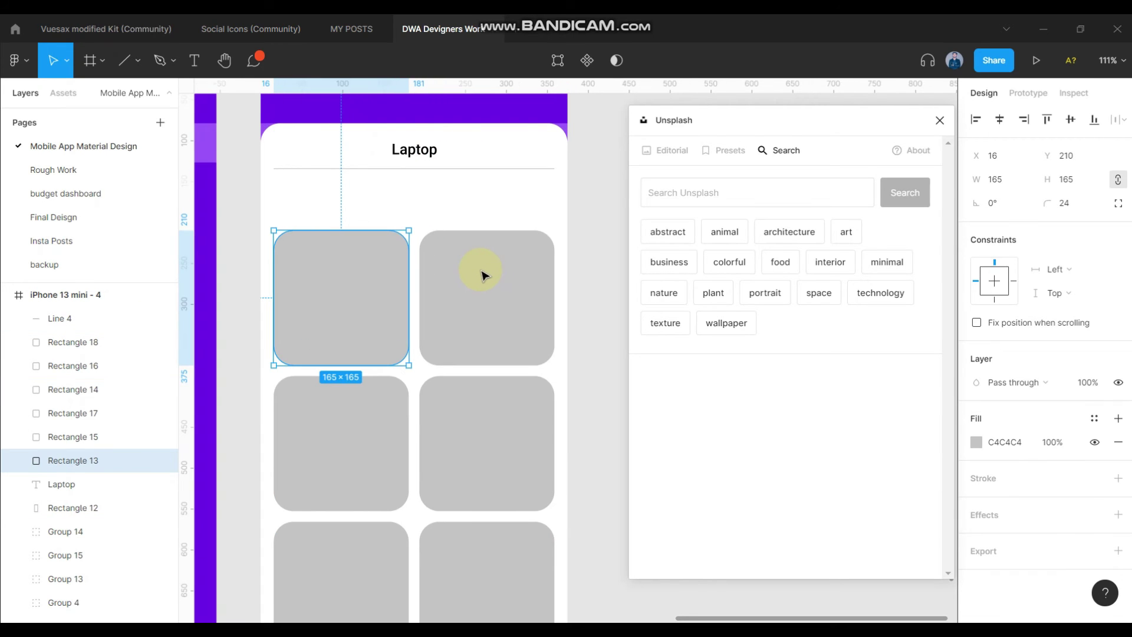
shift+click(482, 275)
scroll(482, 274, down, 2)
shift+click(409, 362)
shift+click(462, 374)
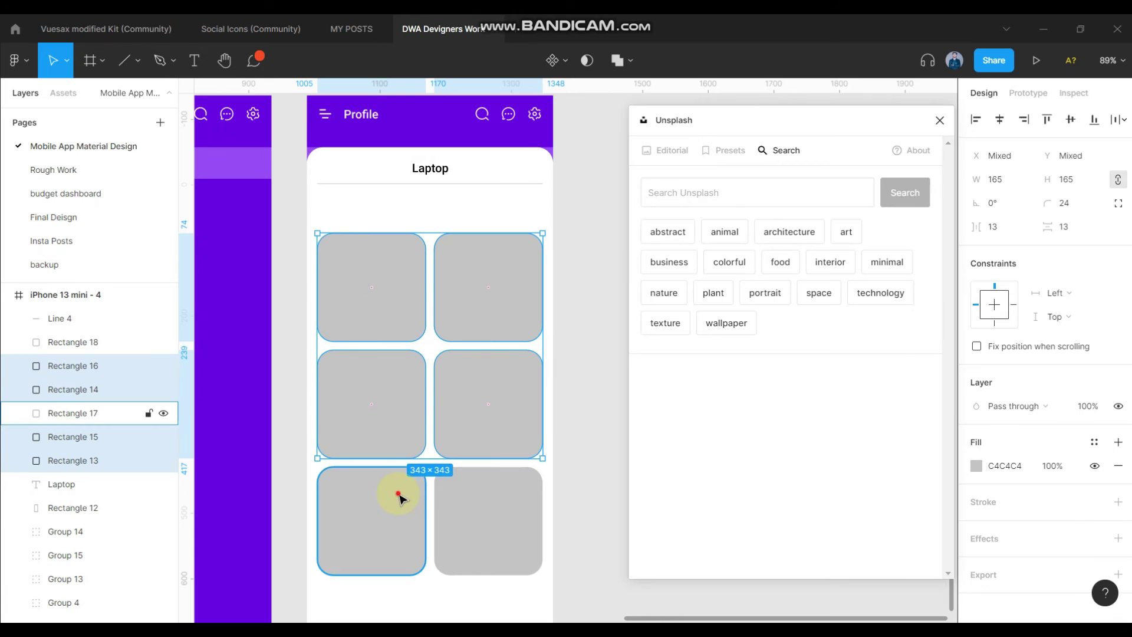
shift+click(399, 499)
shift+click(454, 489)
drag(470, 397, 477, 344)
key(Up)
key(Up)
key(Up)
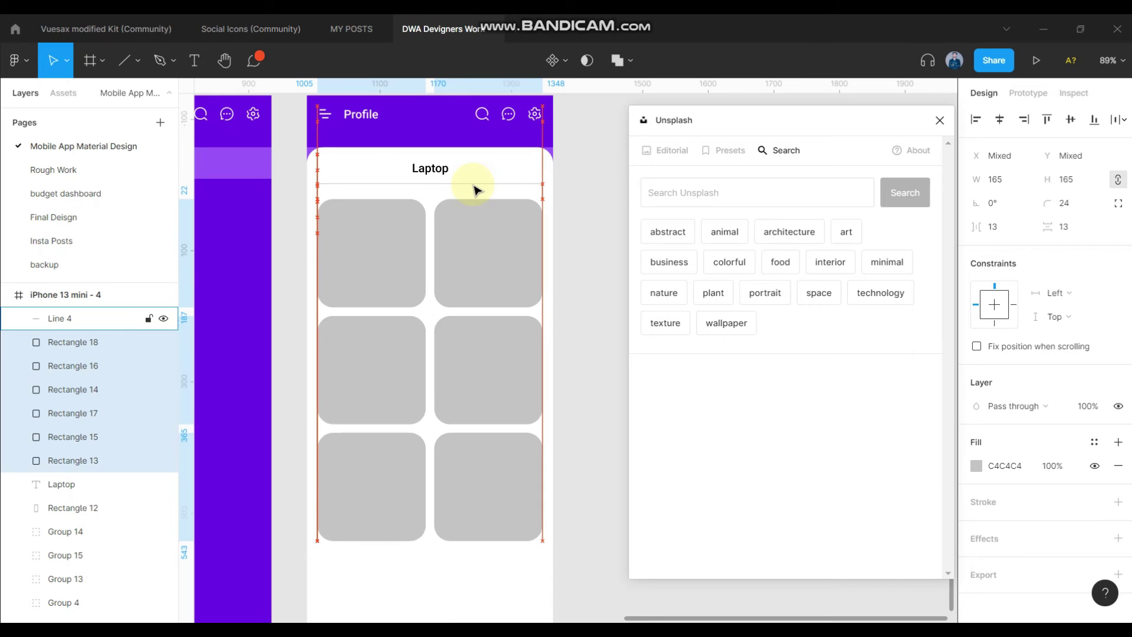
scroll(477, 190, down, 2)
click(554, 198)
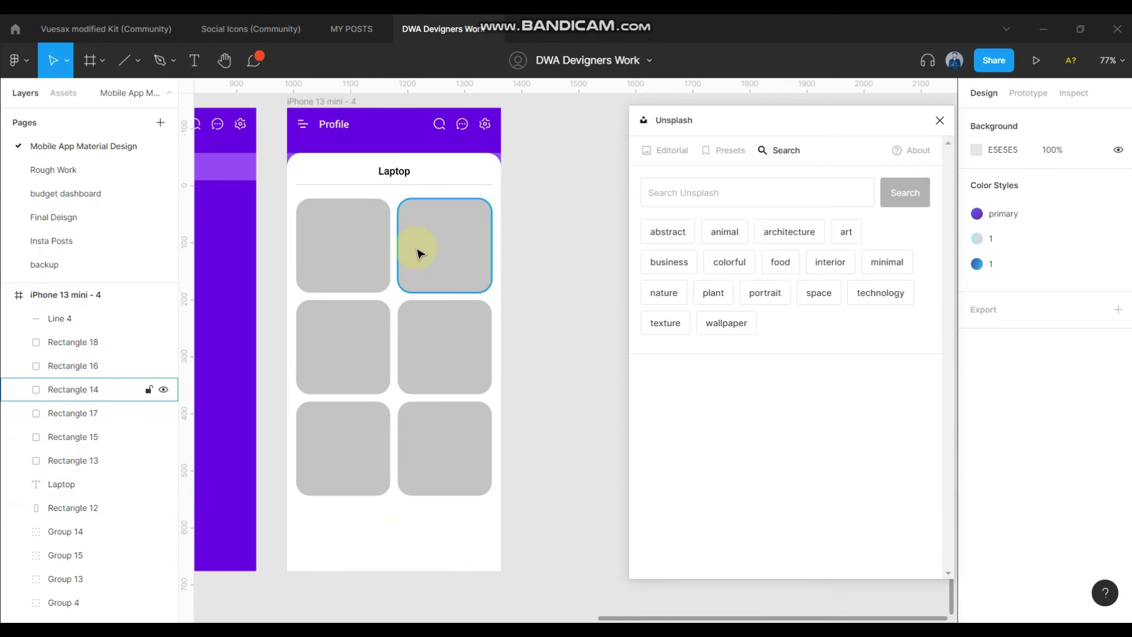
Reselect the cards and the divider to check their spacing, then clear the selection
click(371, 272)
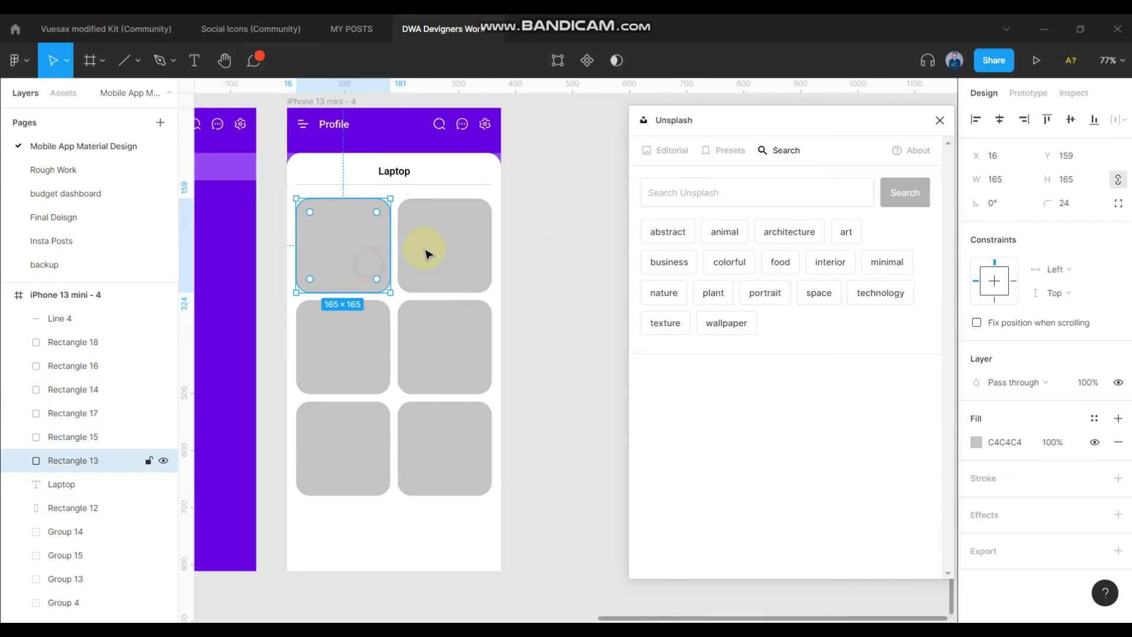
shift+click(430, 253)
shift+click(373, 336)
shift+click(413, 318)
scroll(412, 185, up, 1)
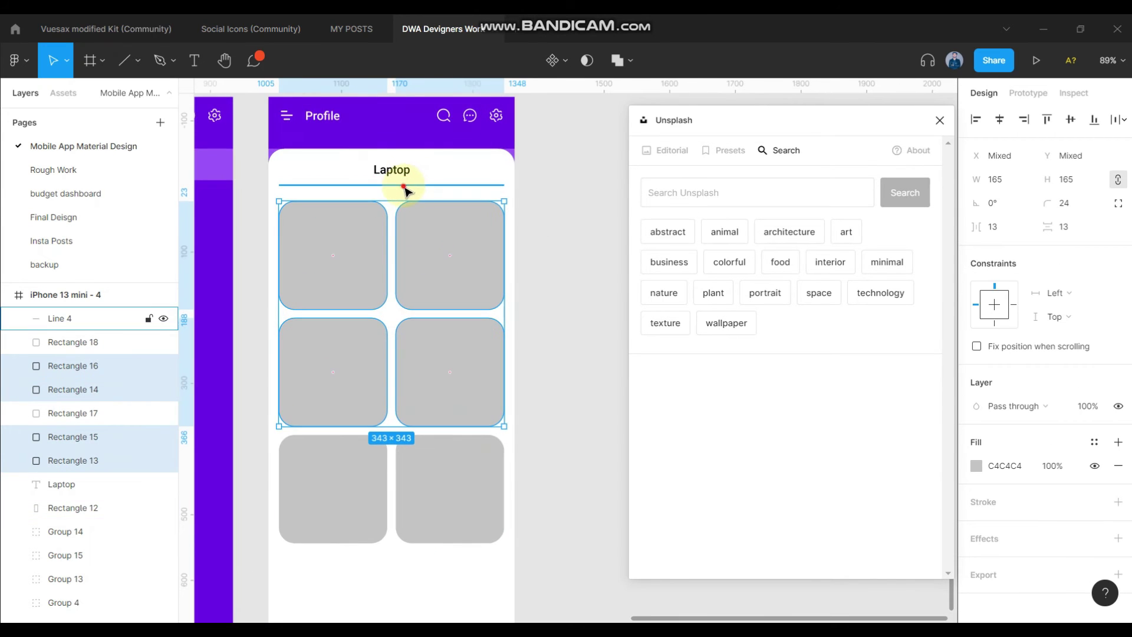
click(404, 187)
scroll(407, 174, up, 1)
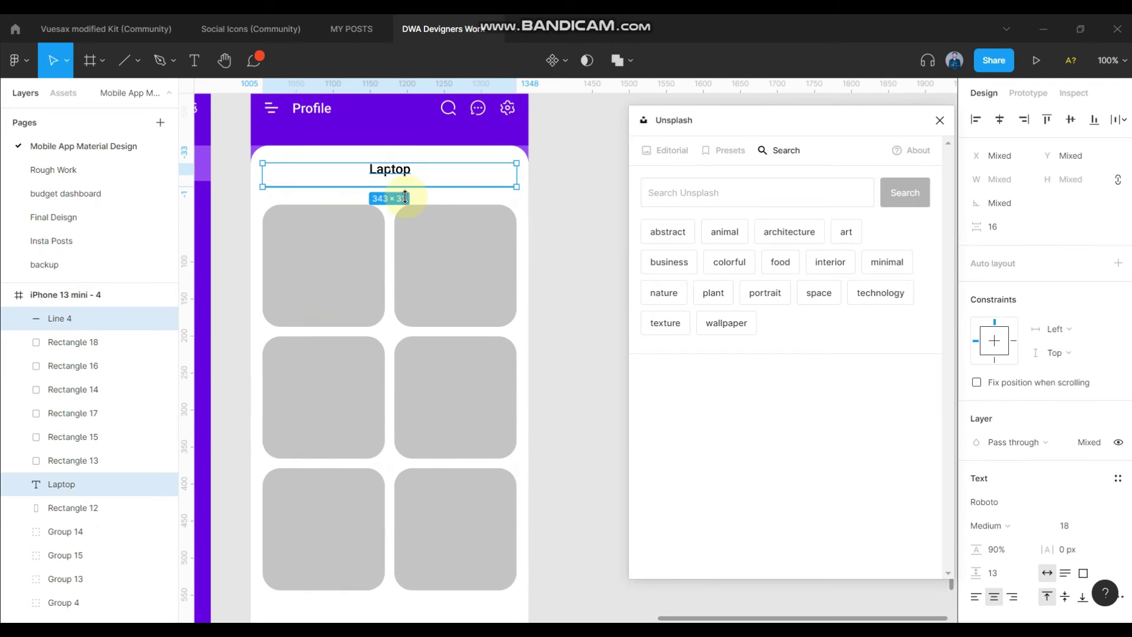
click(420, 236)
shift+click(372, 233)
shift+click(361, 373)
shift+click(409, 434)
scroll(408, 397, down, 1)
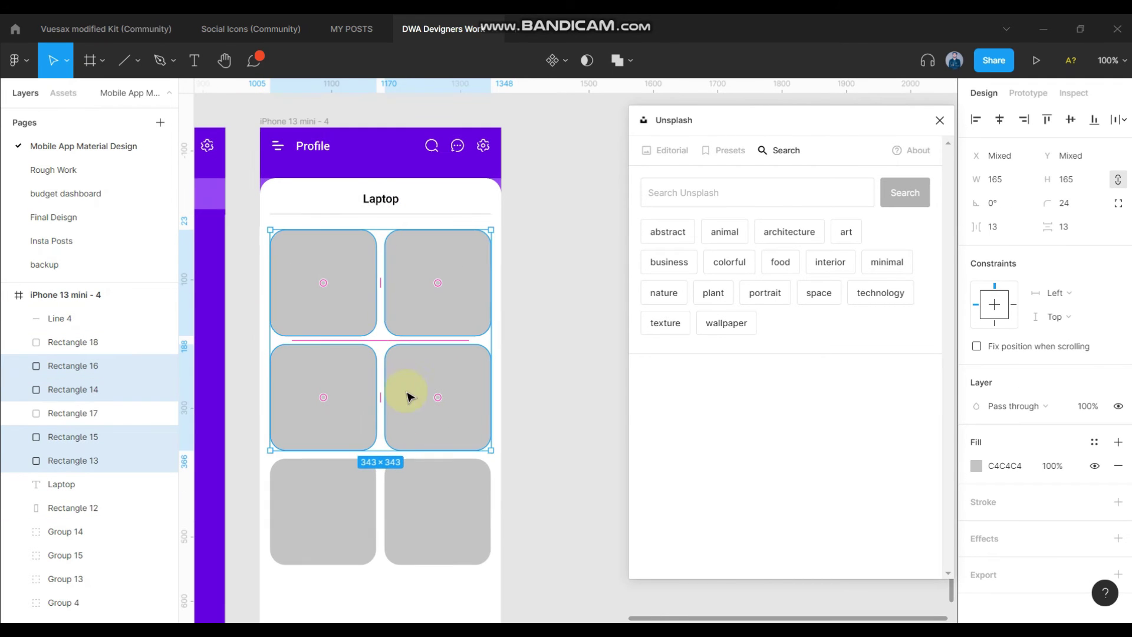
click(526, 399)
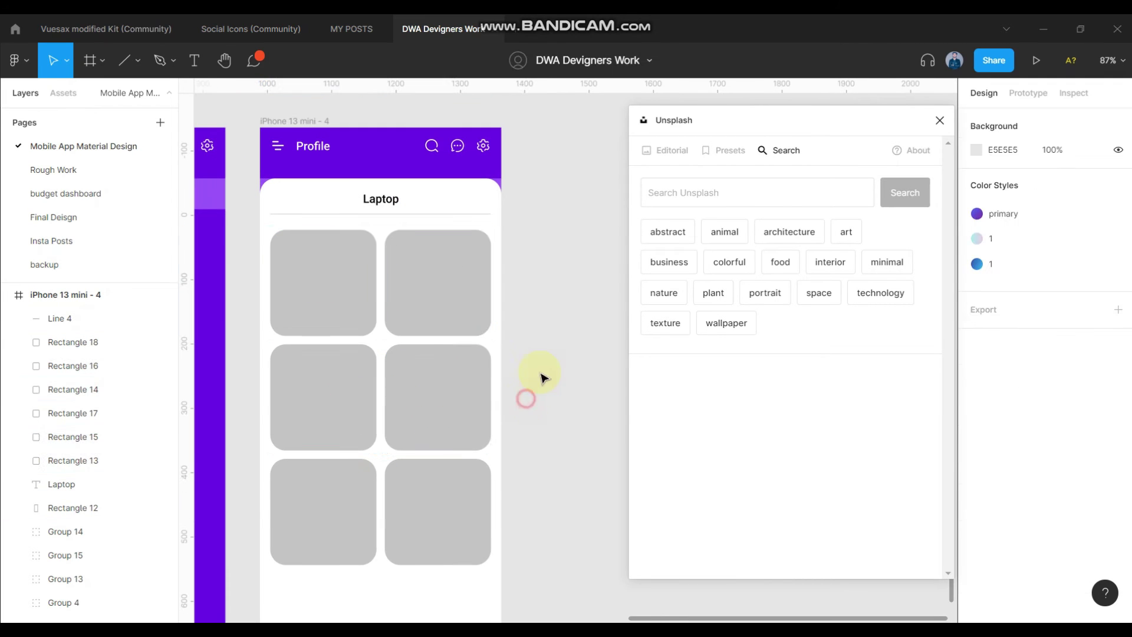
click(662, 199)
text(laptop)
Search Unsplash for laptops and fill the top and middle grid cards with laptop photos
key(Return)
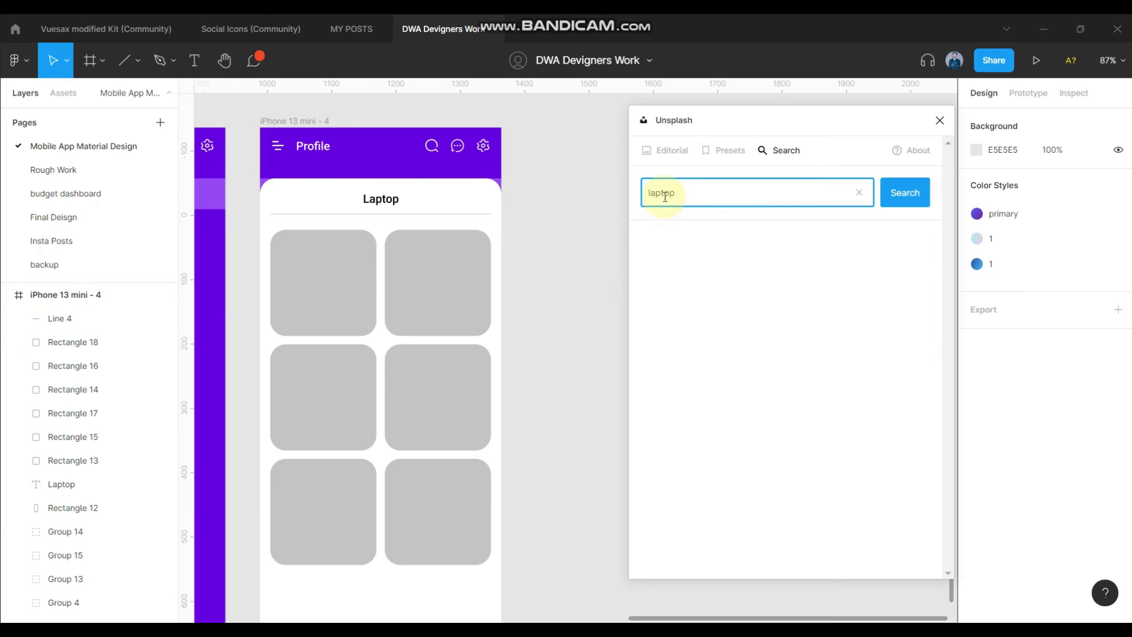
click(356, 262)
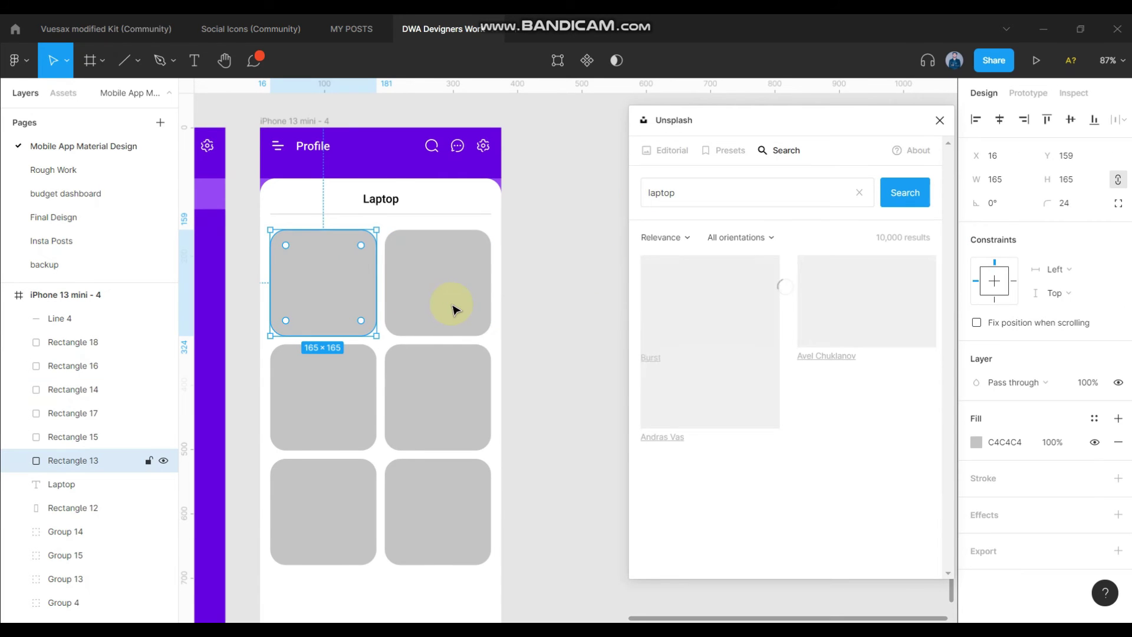
click(703, 349)
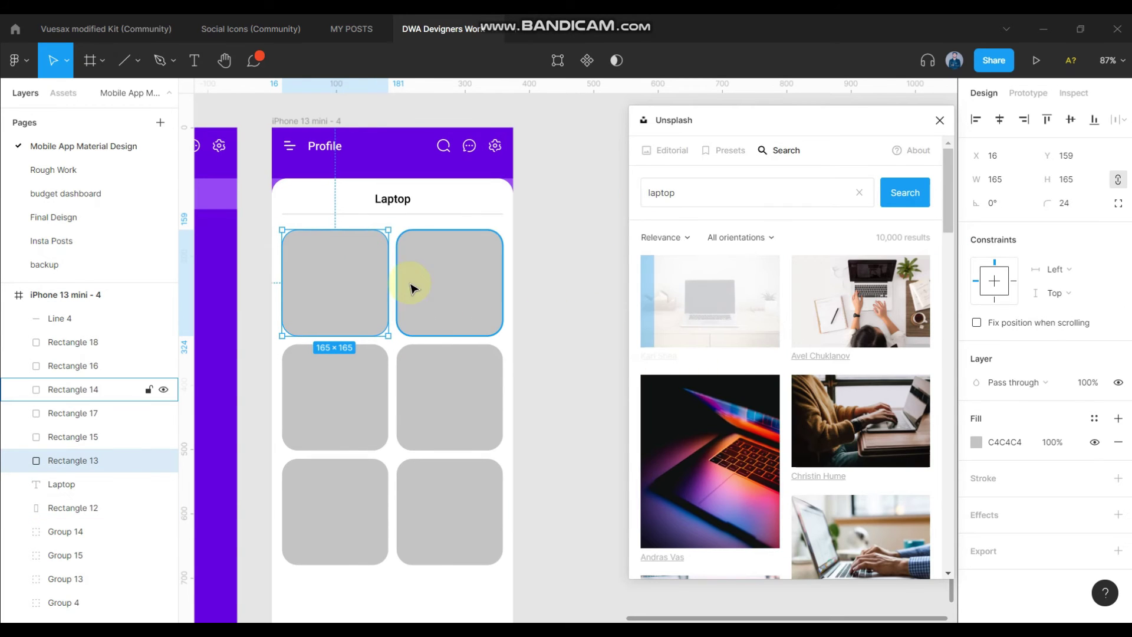
click(457, 285)
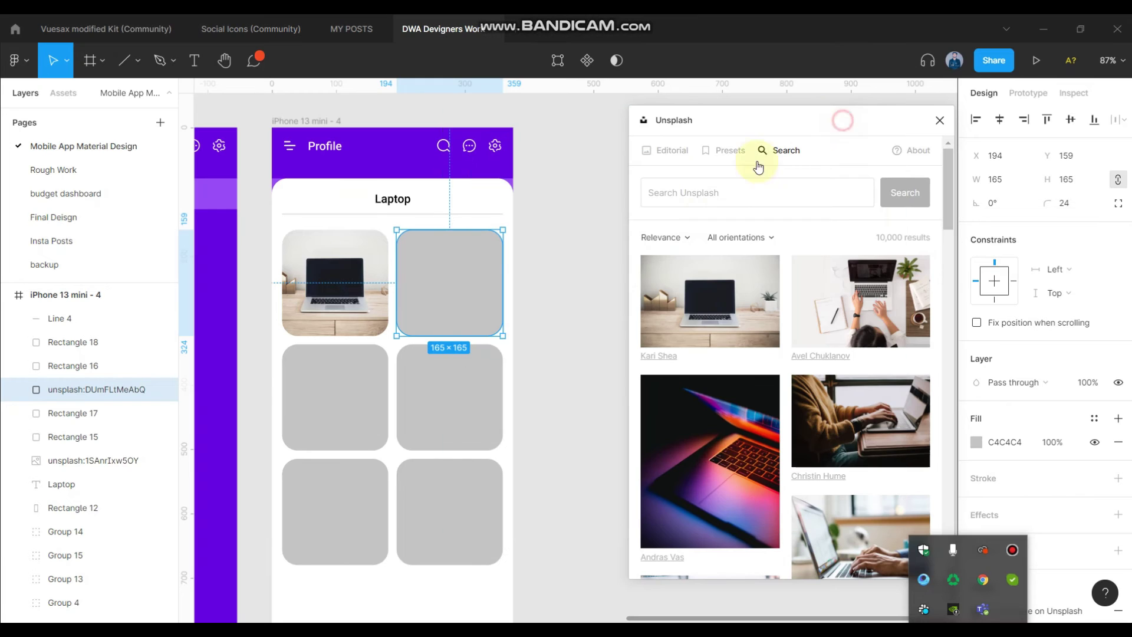
click(861, 301)
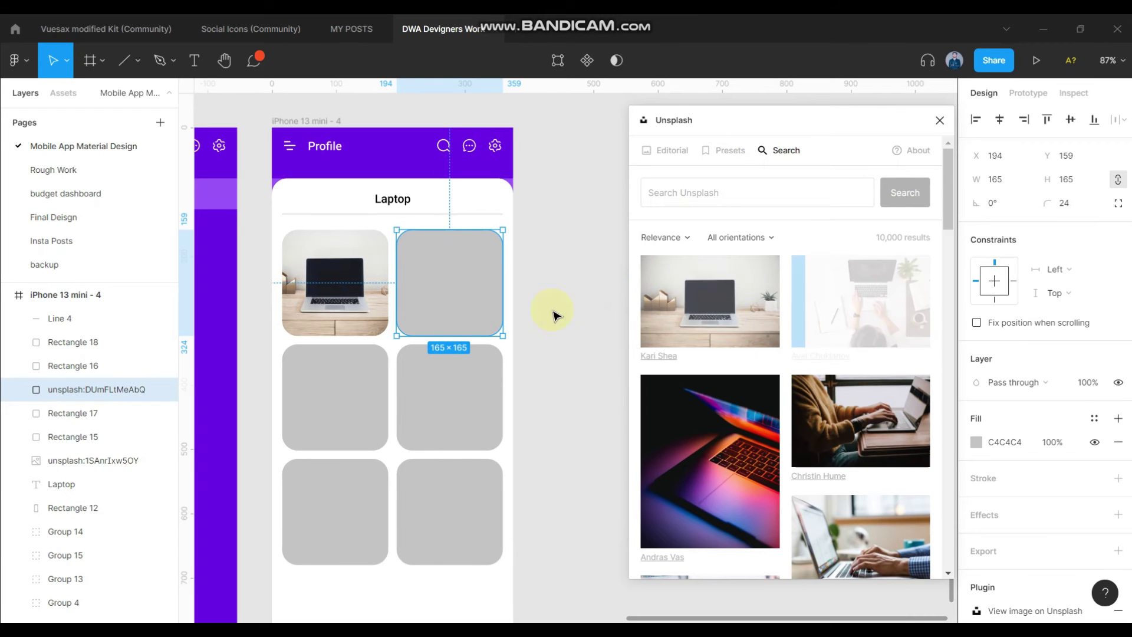
scroll(530, 333, down, 1)
click(329, 386)
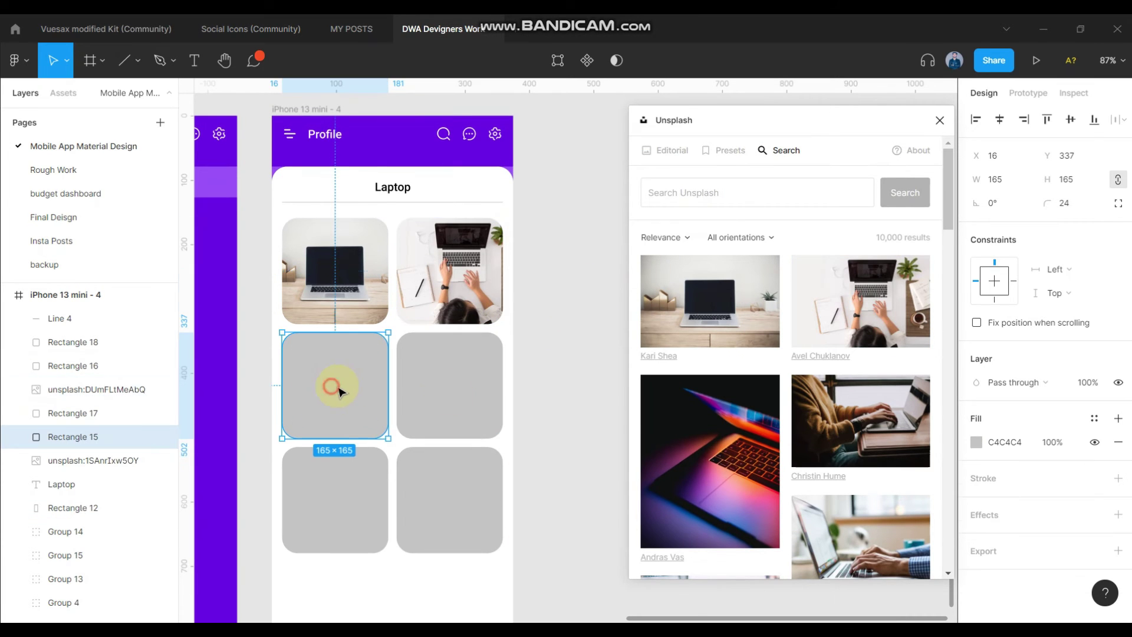
scroll(516, 395, down, 1)
click(459, 371)
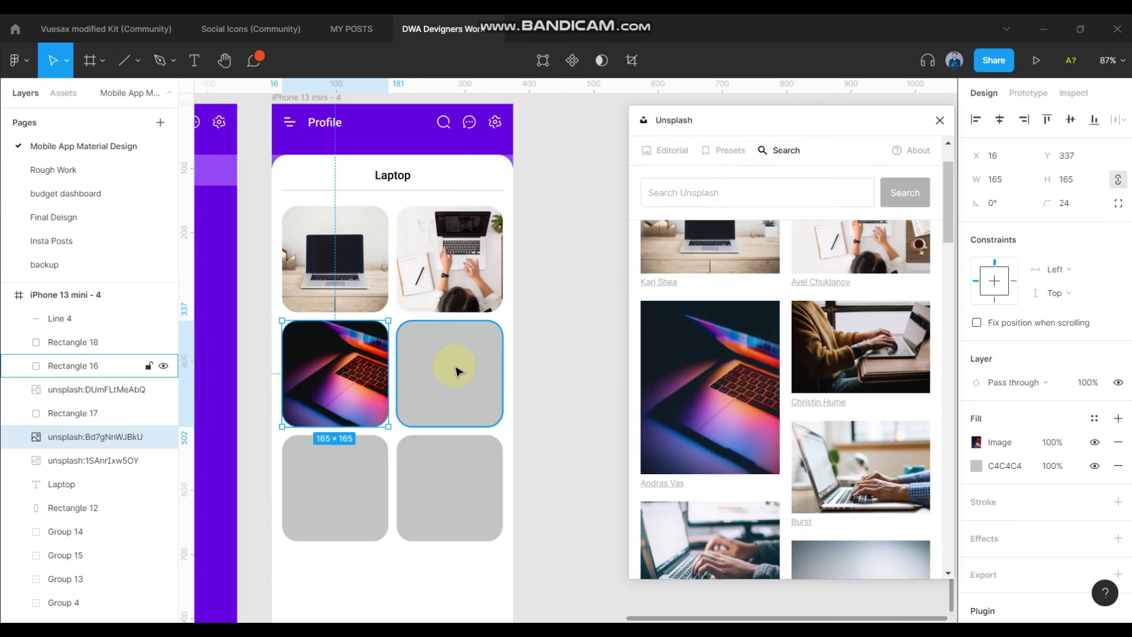
scroll(836, 400, down, 3)
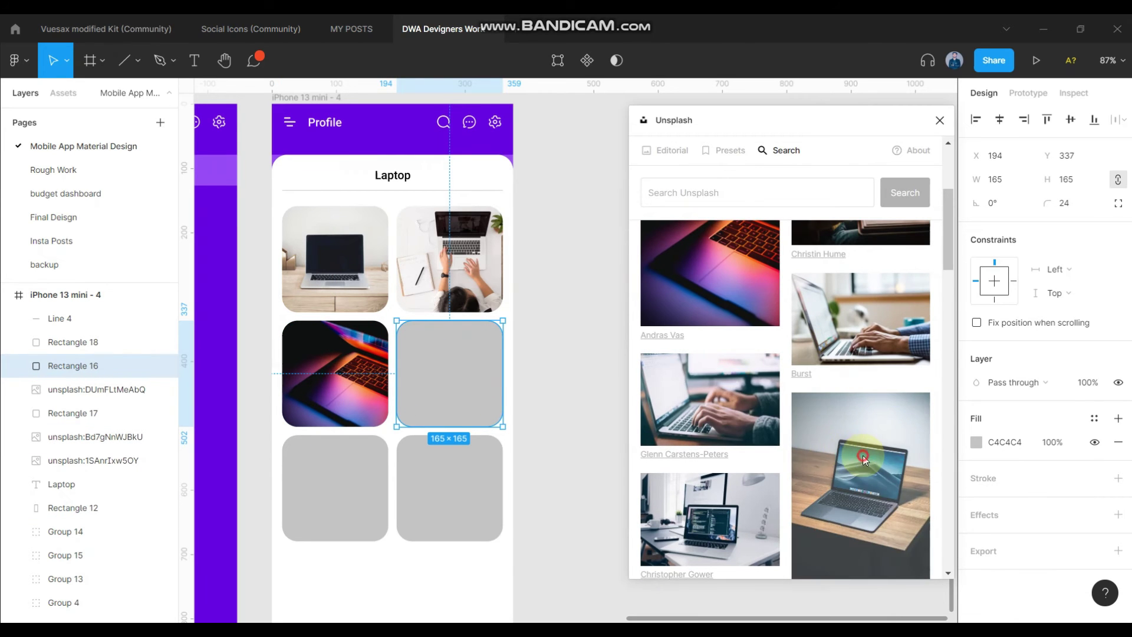
click(836, 401)
scroll(412, 407, down, 1)
Fill the bottom-left card with the glowing keyboard photo and the bottom-right with the dark half-open laptop
click(369, 448)
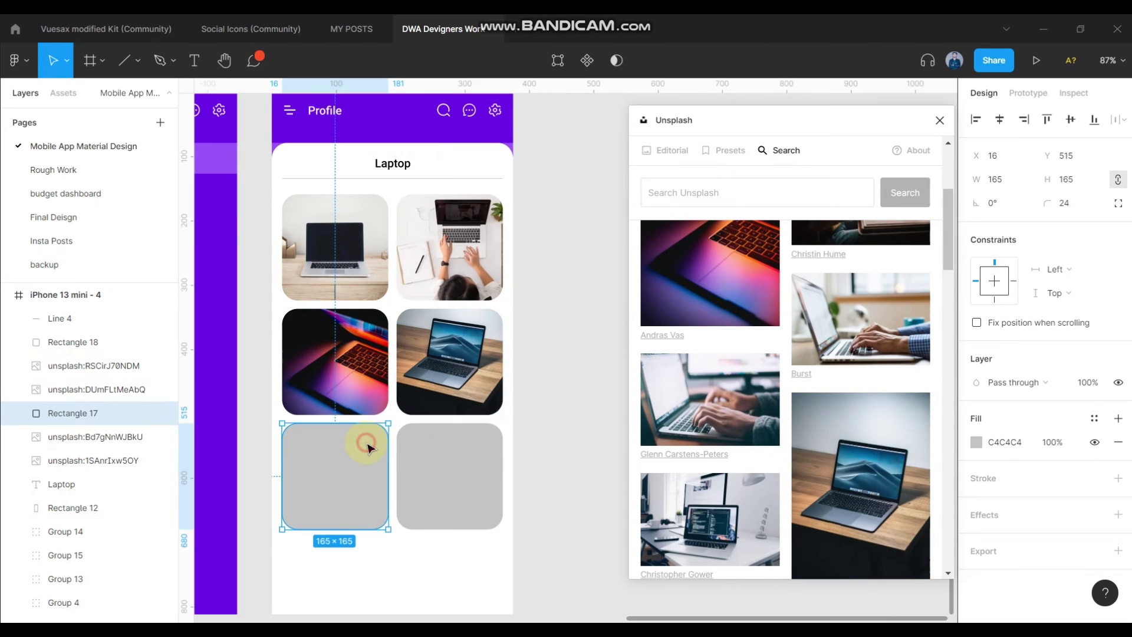
scroll(742, 378, down, 4)
click(742, 372)
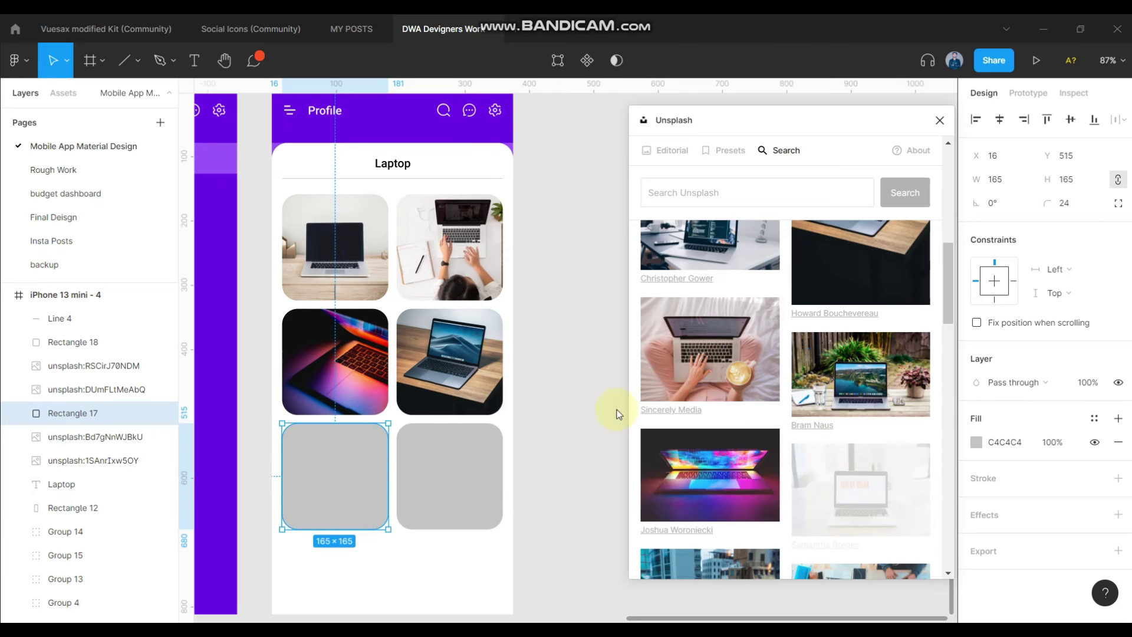
click(708, 461)
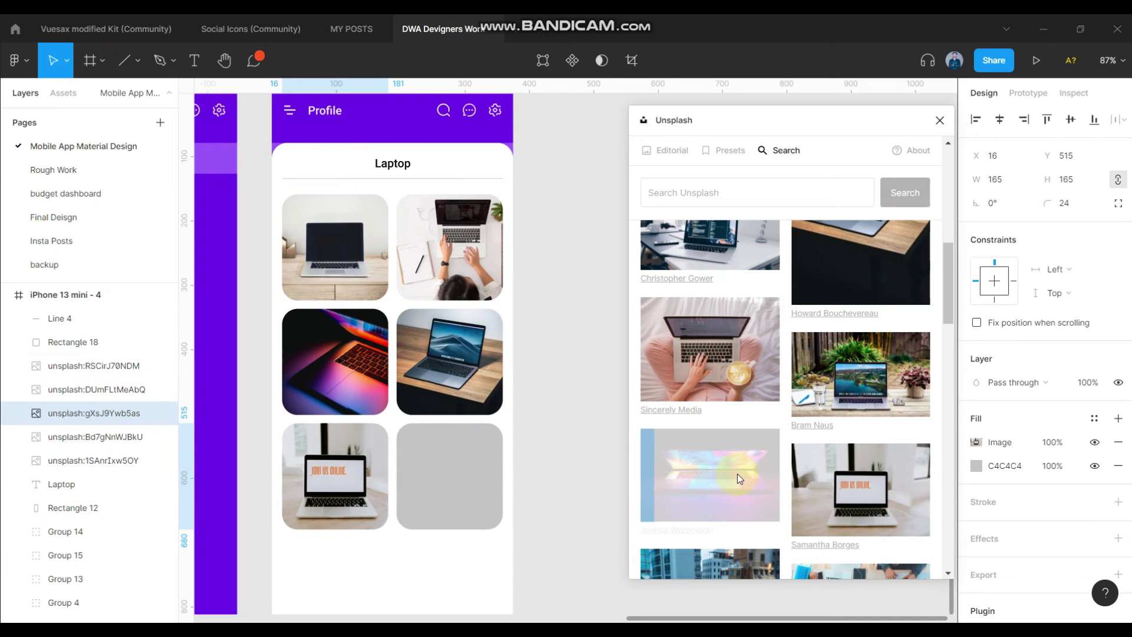
click(466, 481)
click(872, 377)
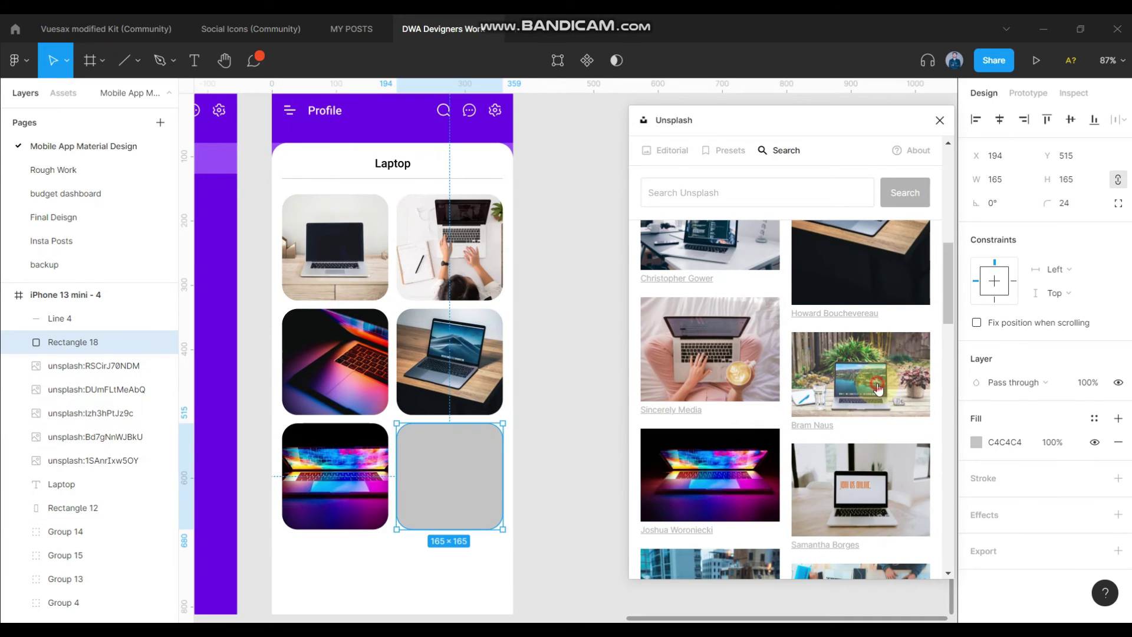
scroll(835, 417, down, 2)
scroll(825, 419, down, 3)
scroll(767, 427, down, 2)
click(737, 434)
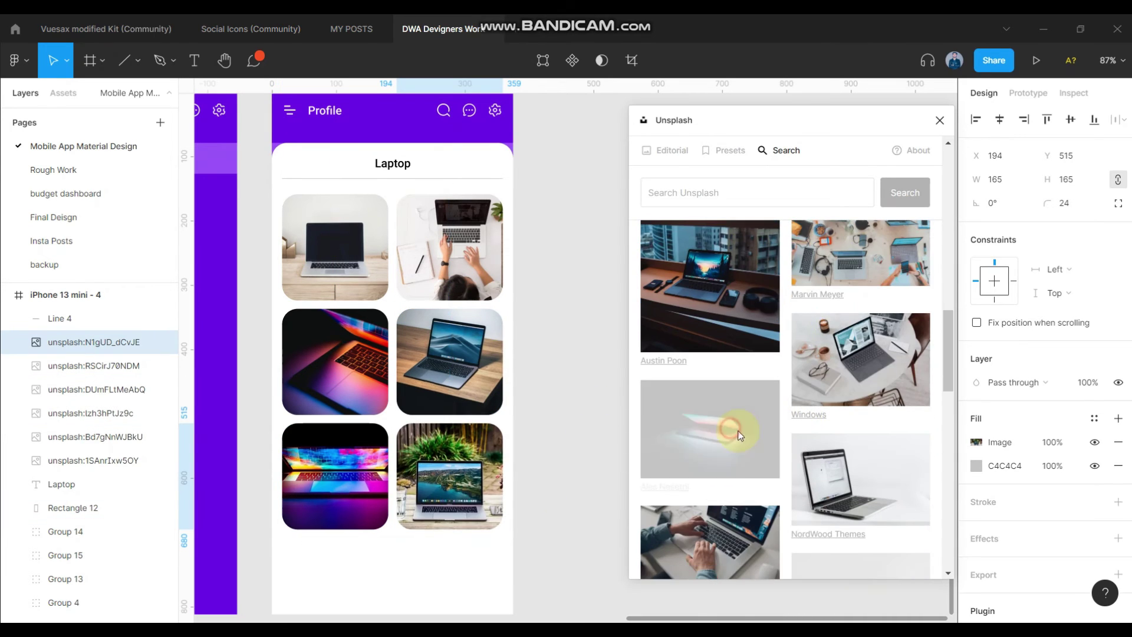
Replace the top-right card's photo, settling on the laptop-with-plant desk image
click(449, 248)
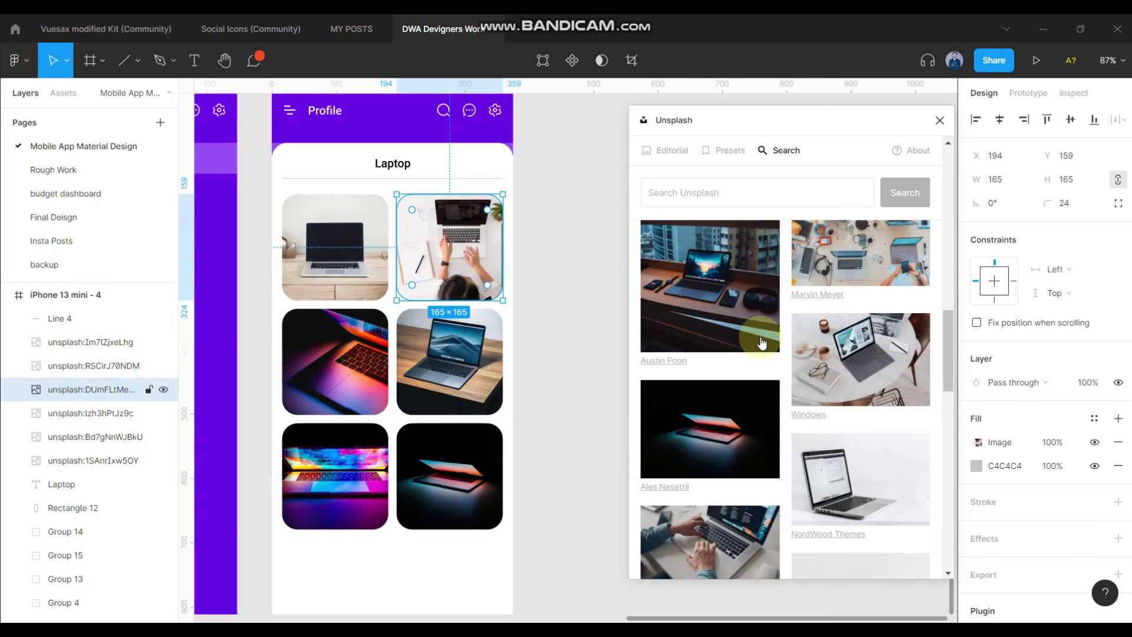
scroll(807, 381, down, 3)
scroll(807, 382, down, 5)
scroll(802, 377, down, 3)
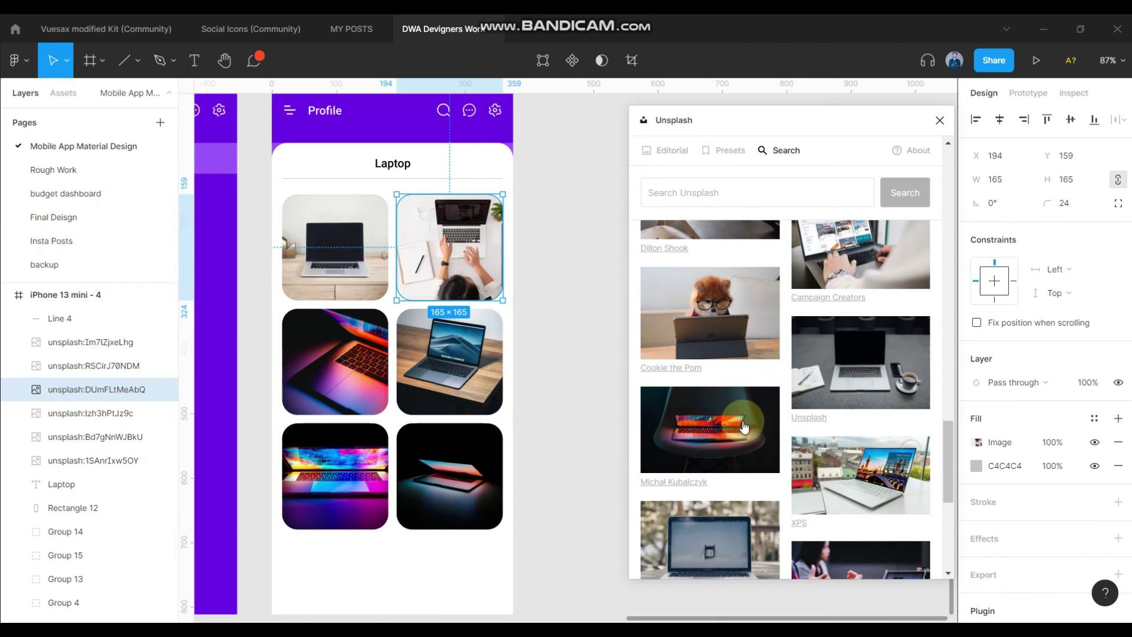
click(649, 439)
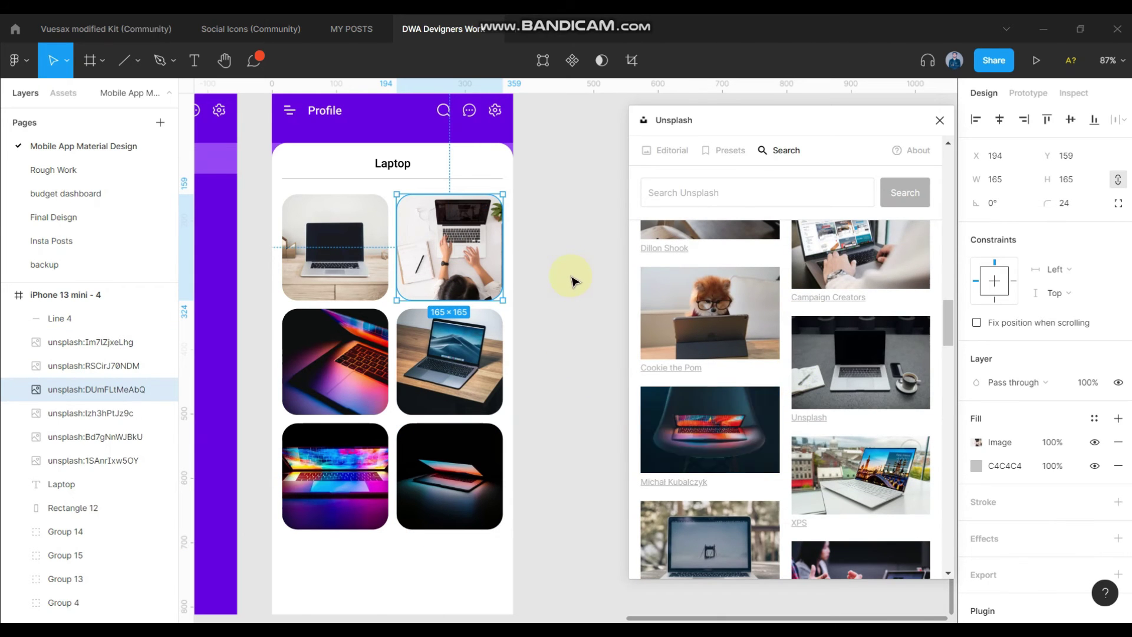
click(694, 378)
scroll(746, 377, down, 5)
scroll(746, 377, down, 5)
click(860, 383)
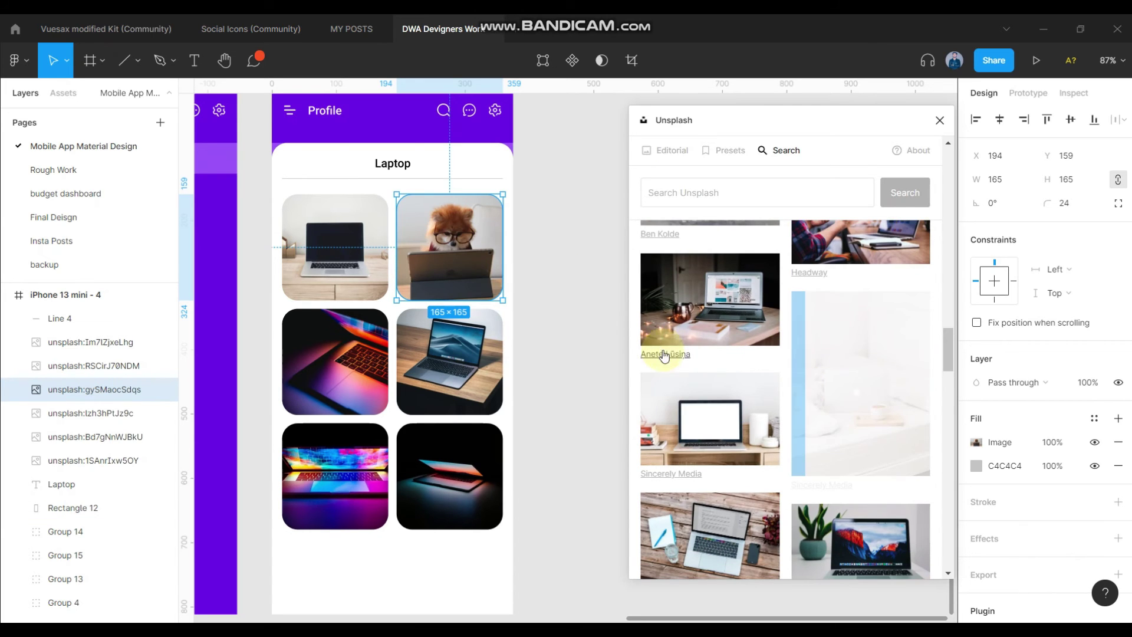
click(843, 523)
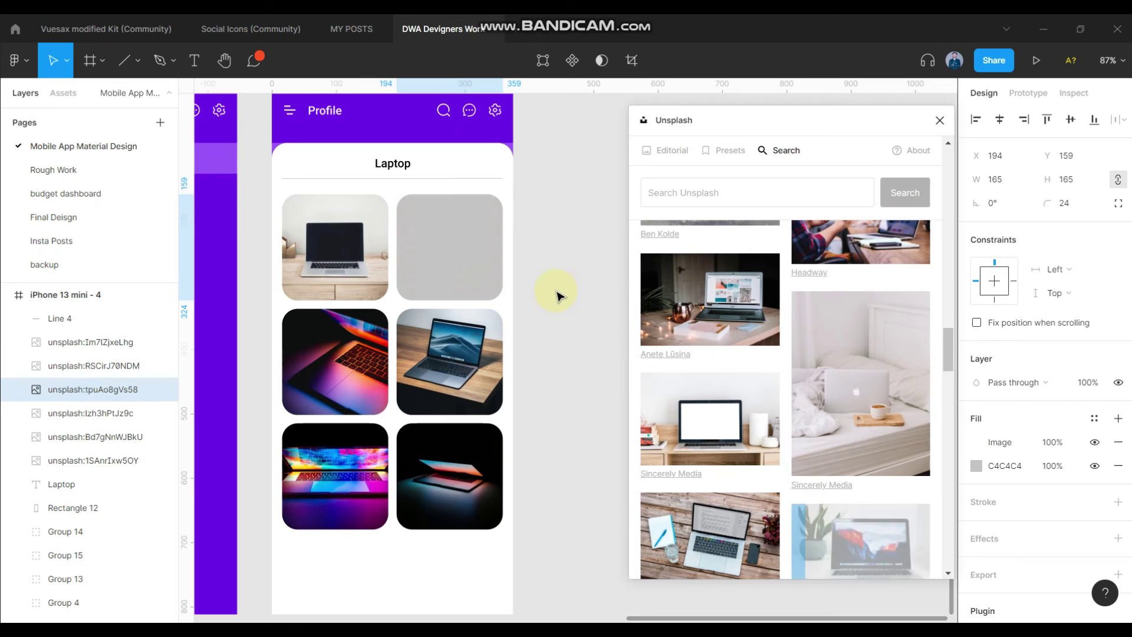
click(566, 243)
ctrl+scroll(569, 238, down, 3)
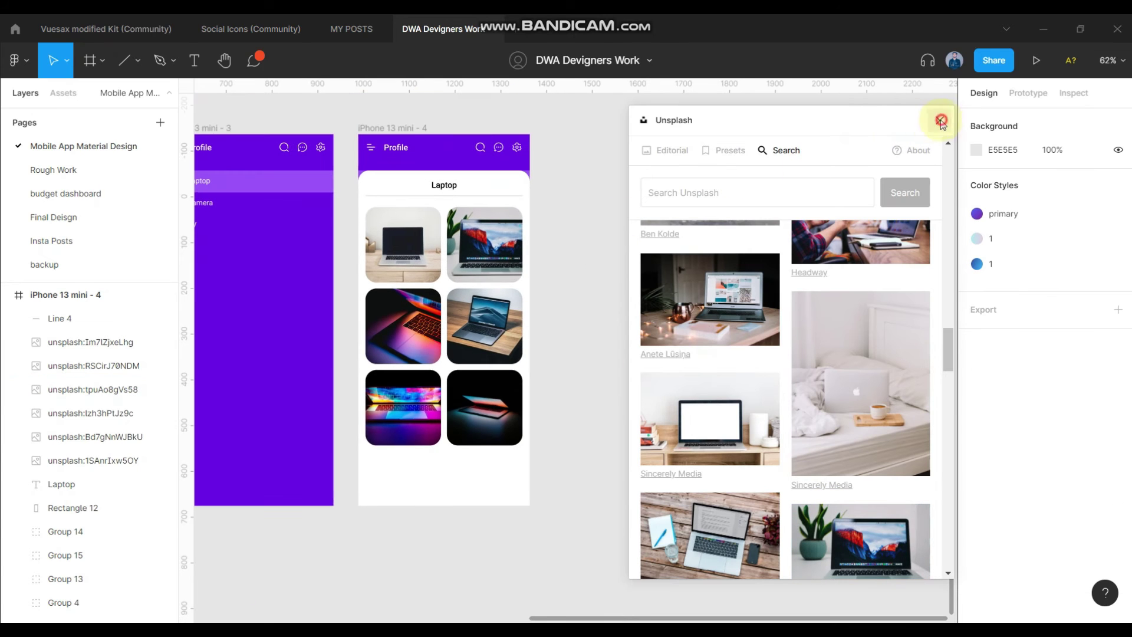
Close the Unsplash plugin and pan left to the purple menu screens
click(941, 122)
scroll(652, 255, left, 3)
scroll(687, 247, left, 2)
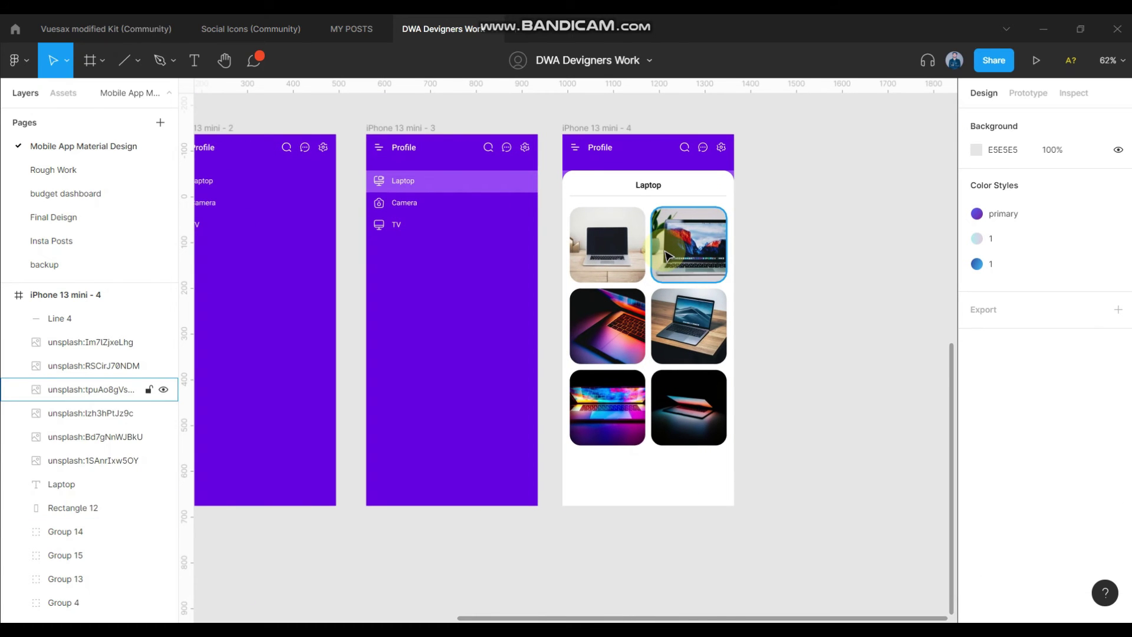
scroll(378, 233, left, 2)
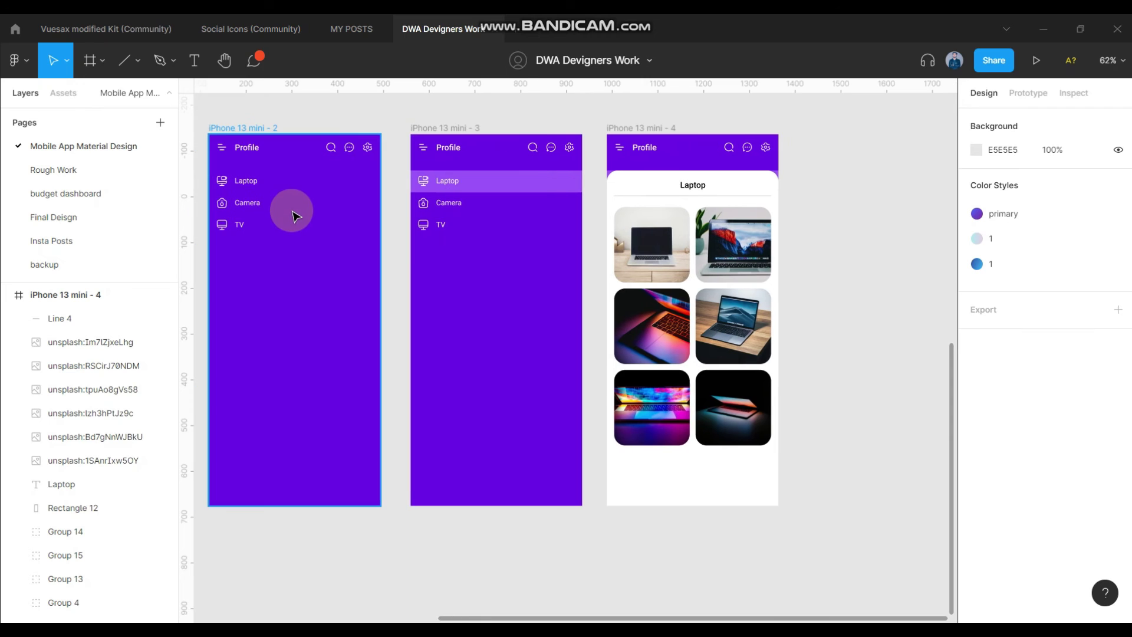
ctrl+scroll(245, 167, up, 2)
scroll(263, 180, left, 1)
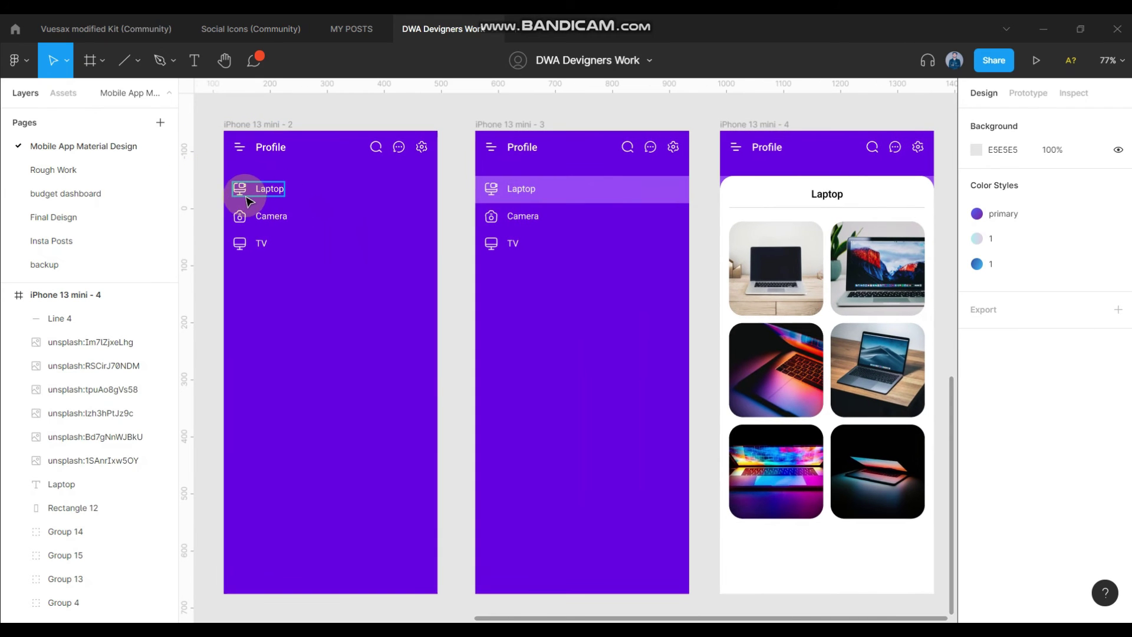
Select just the Laptop menu item, then pan right across the three phone screens
click(259, 243)
shift+click(263, 189)
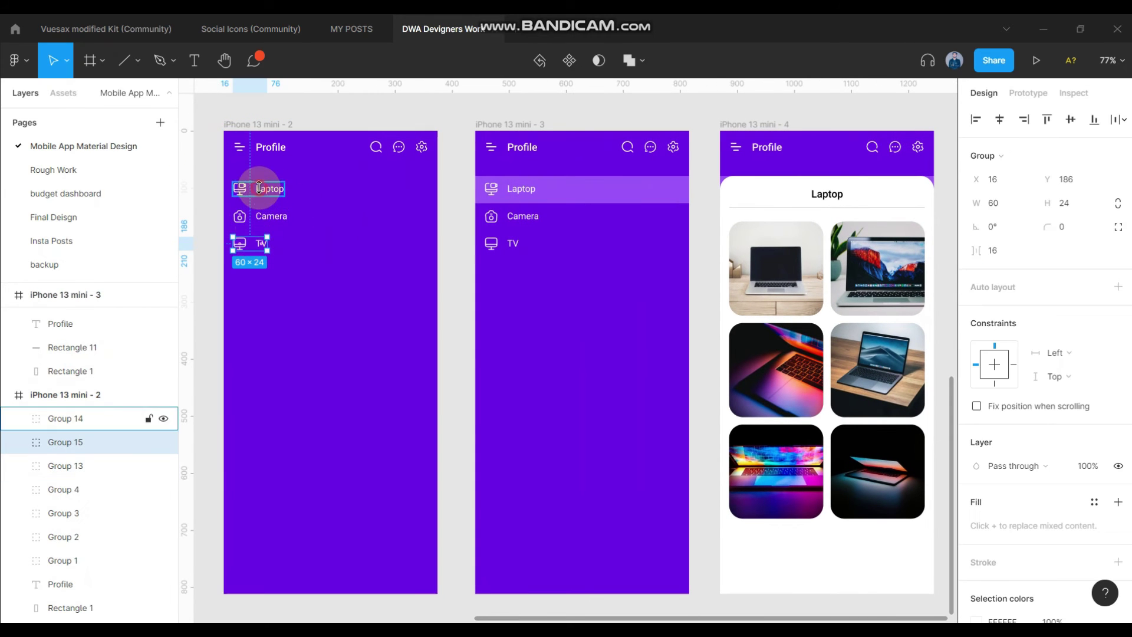
shift+click(268, 216)
scroll(297, 213, up, 1)
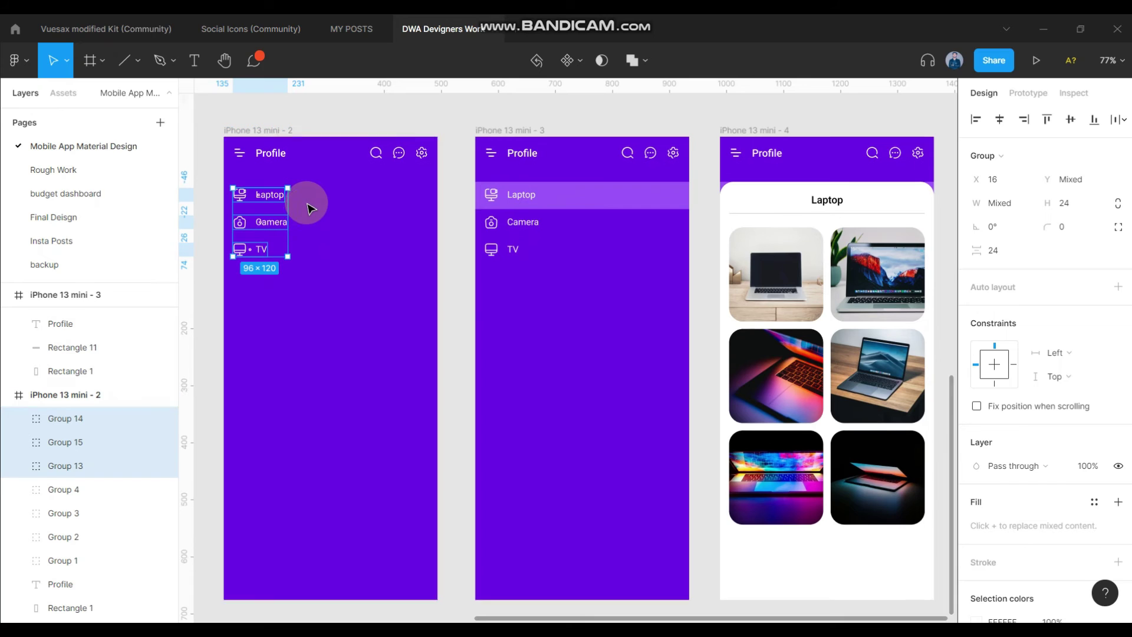
click(271, 208)
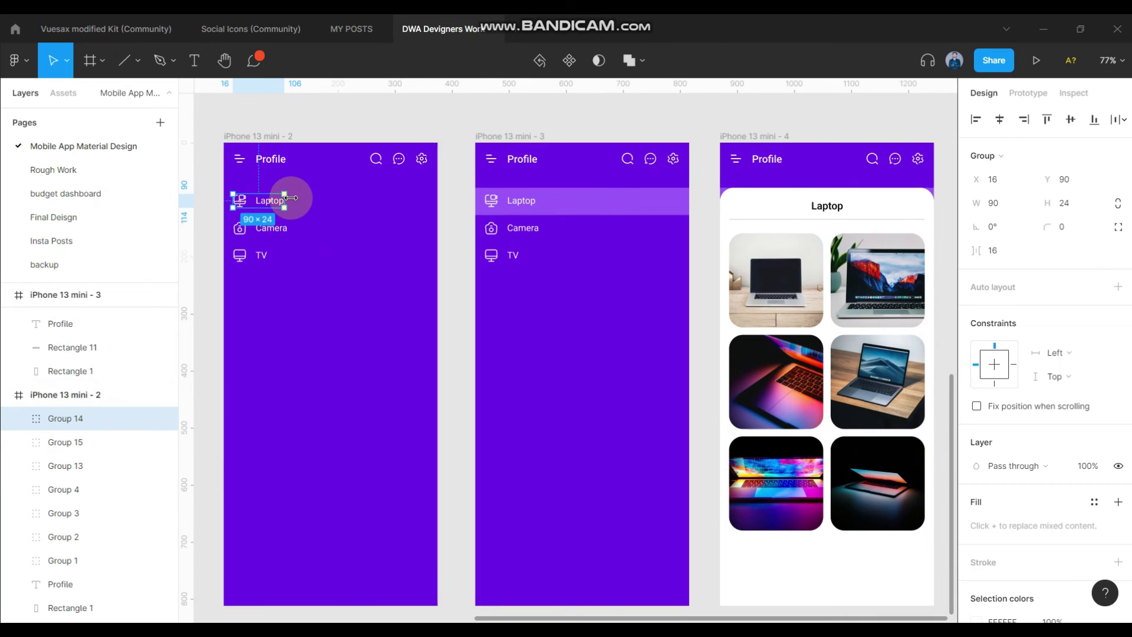
scroll(296, 198, down, 1)
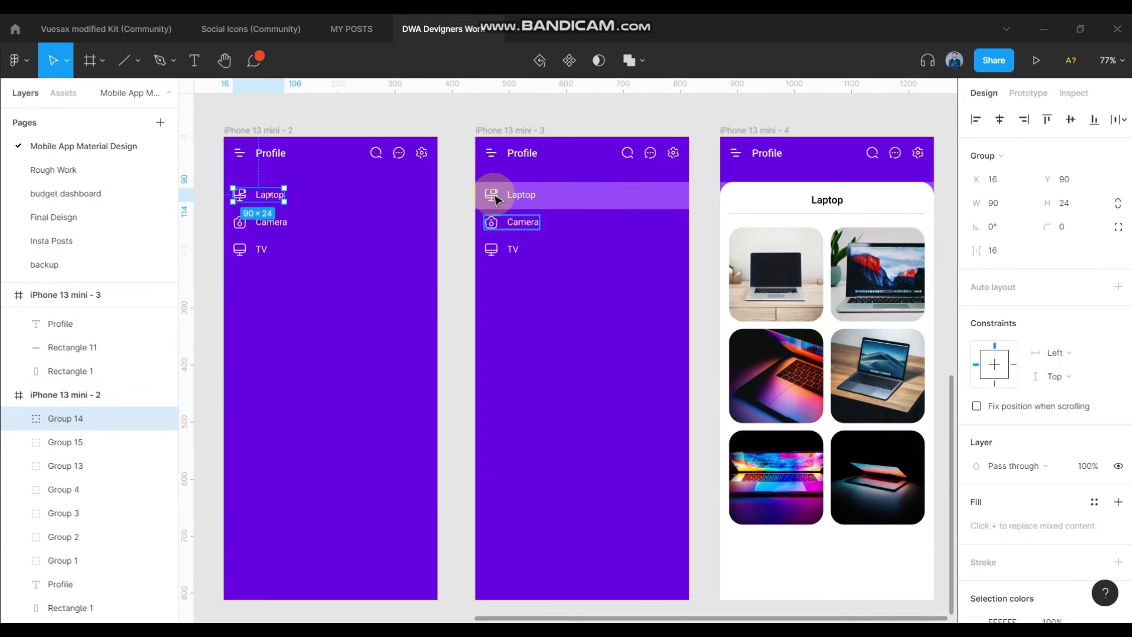
scroll(582, 218, right, 1)
scroll(662, 222, right, 3)
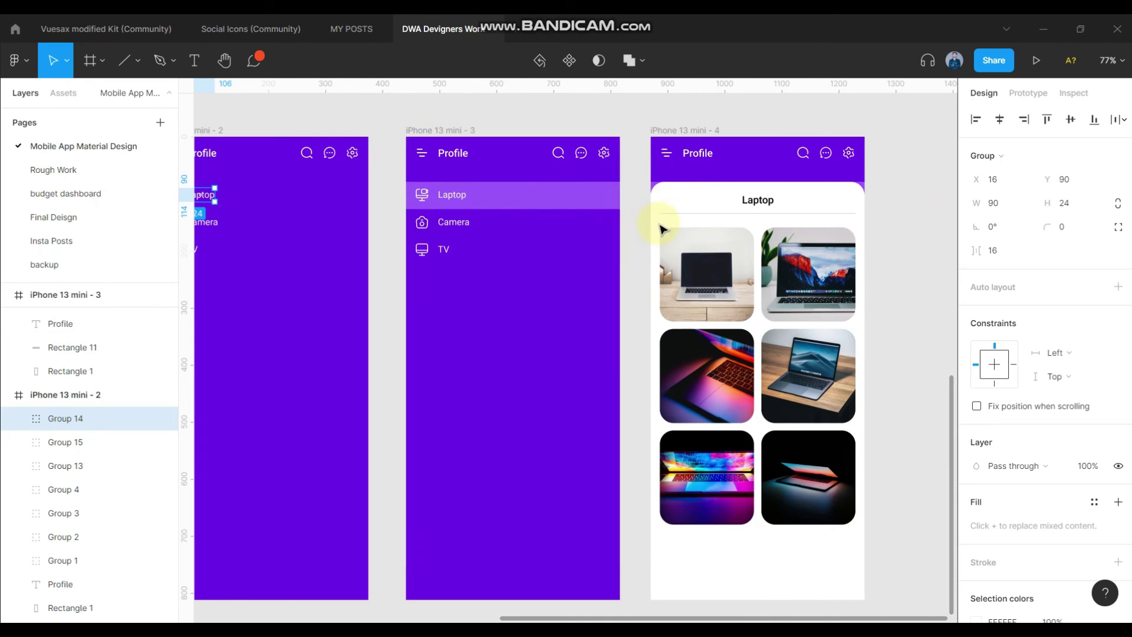
scroll(748, 237, right, 2)
scroll(413, 197, right, 4)
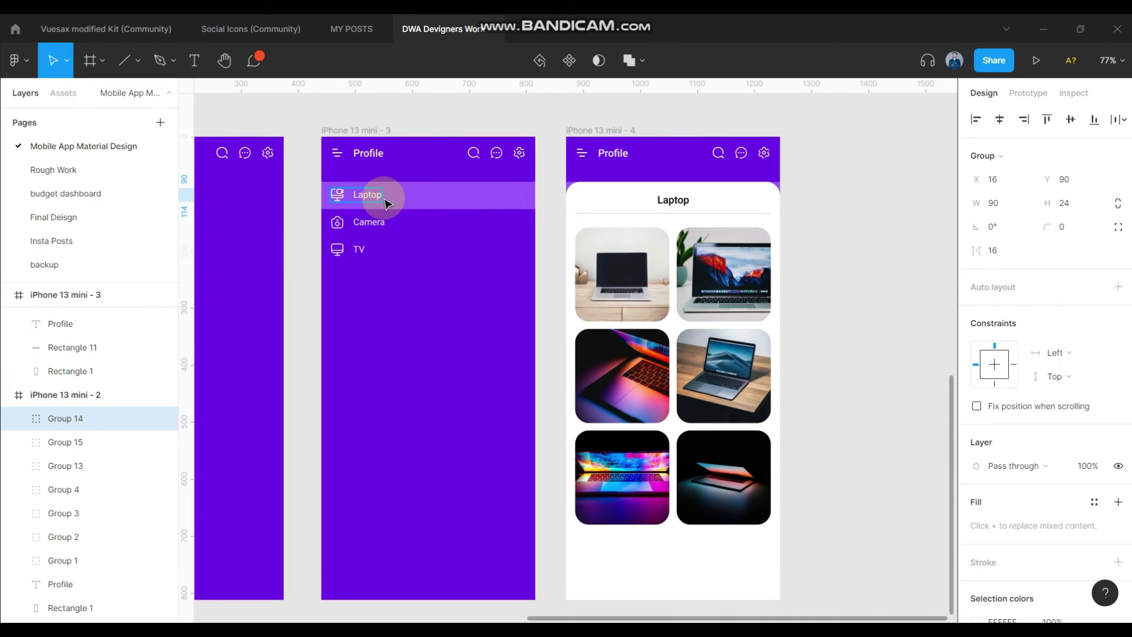
scroll(437, 206, right, 1)
scroll(425, 206, right, 4)
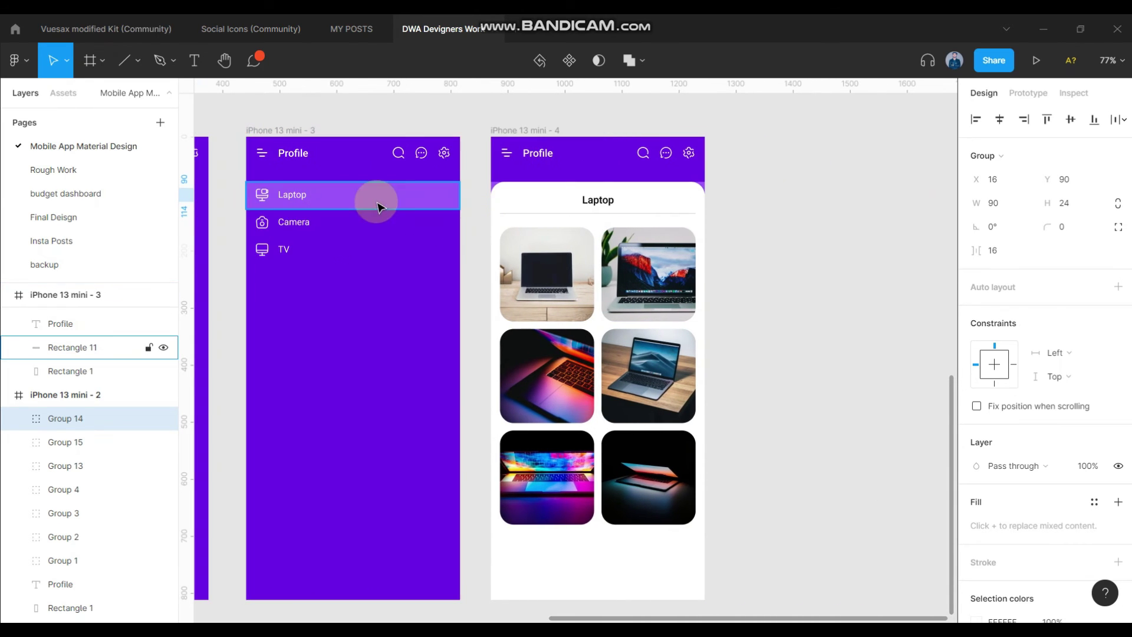
Place a copy of the Laptop label at the right end of the highlighted menu row
scroll(307, 188, up, 4)
double_click(303, 194)
drag(303, 195, 539, 213)
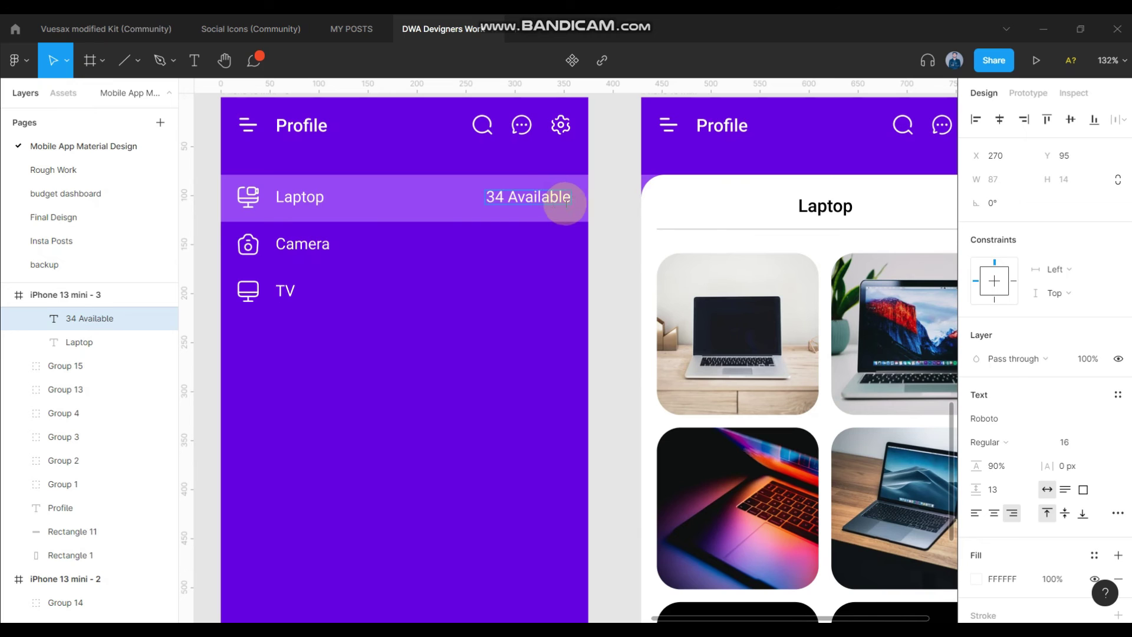
Move the photo card's Laptop heading to the card's left edge
ctrl+scroll(590, 227, down, 3)
key(Escape)
ctrl+scroll(532, 215, down, 1)
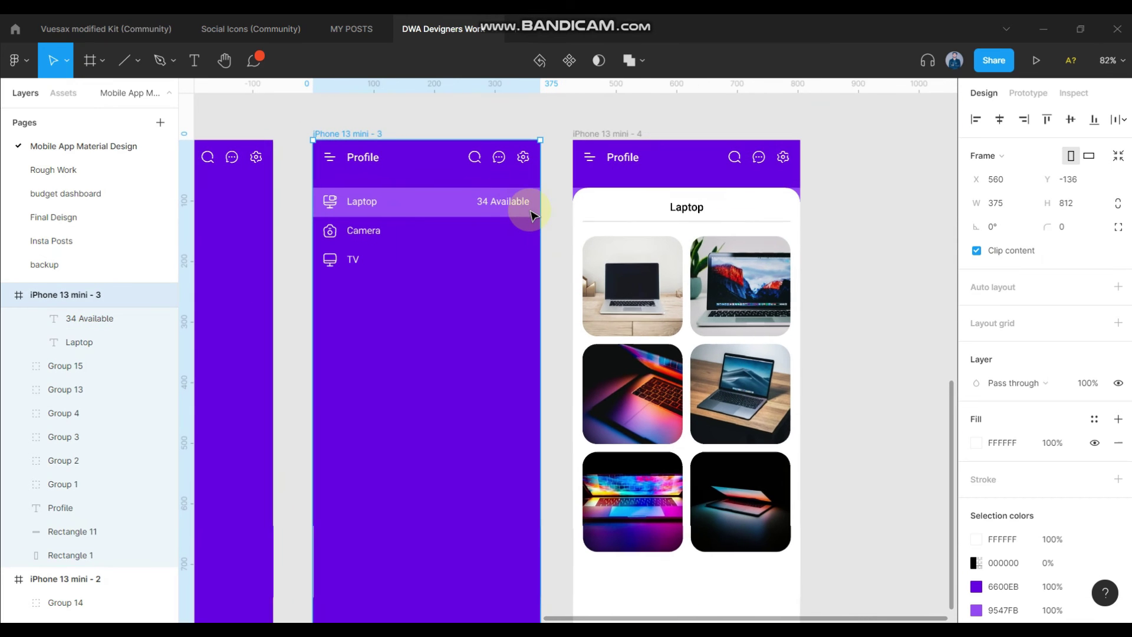
scroll(688, 223, right, 1)
click(670, 209)
mouse_move(671, 211)
mouse_down()
mouse_move(582, 213)
mouse_move(733, 211)
mouse_up()
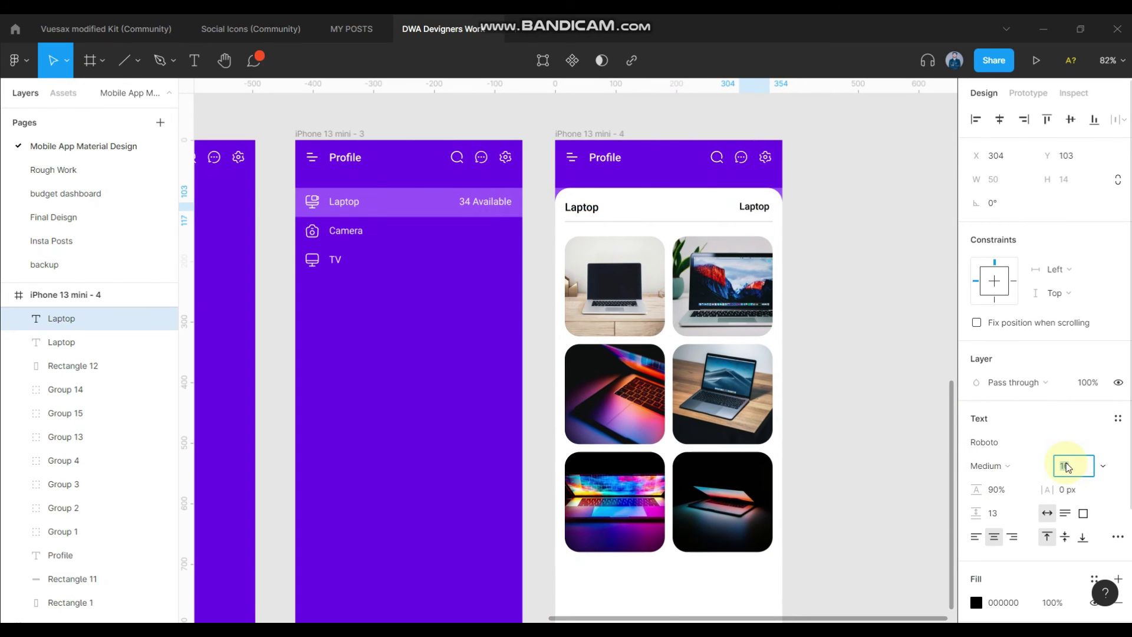
mouse_move(98, 318)
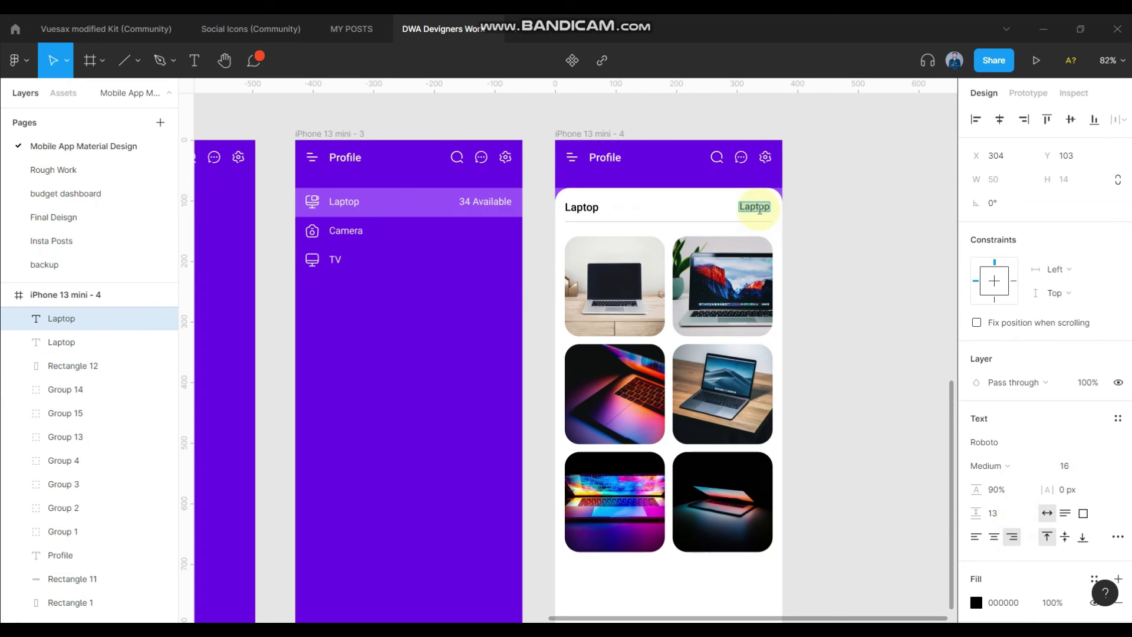
Change the duplicate heading at the card's right end to read '34 available'
click(852, 211)
scroll(897, 259, down, 2)
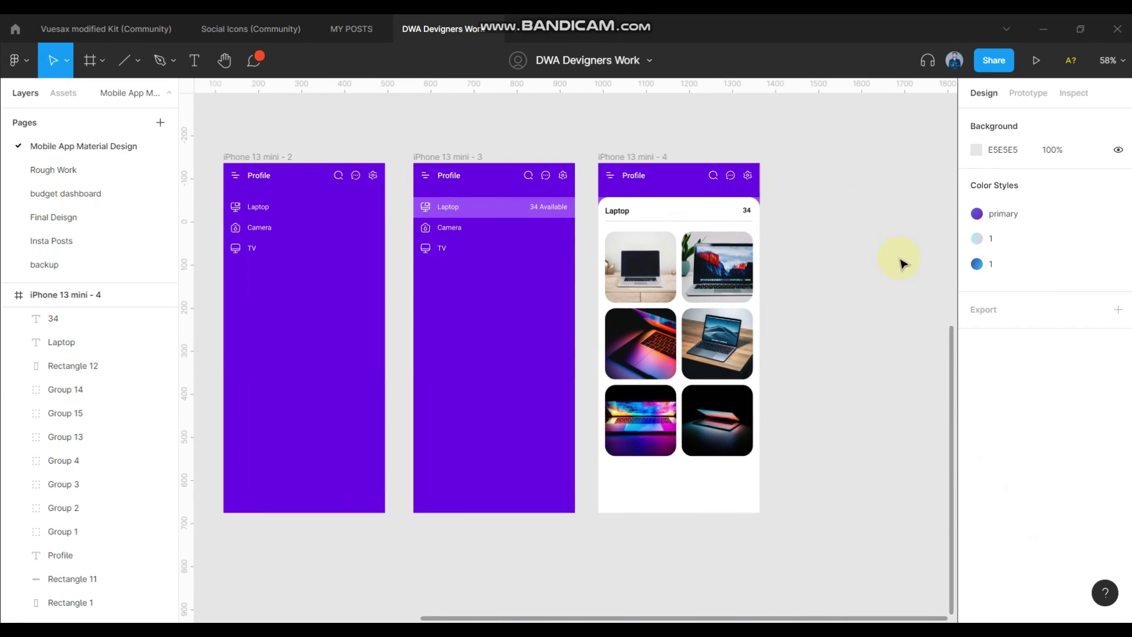
scroll(814, 261, up, 2)
double_click(677, 168)
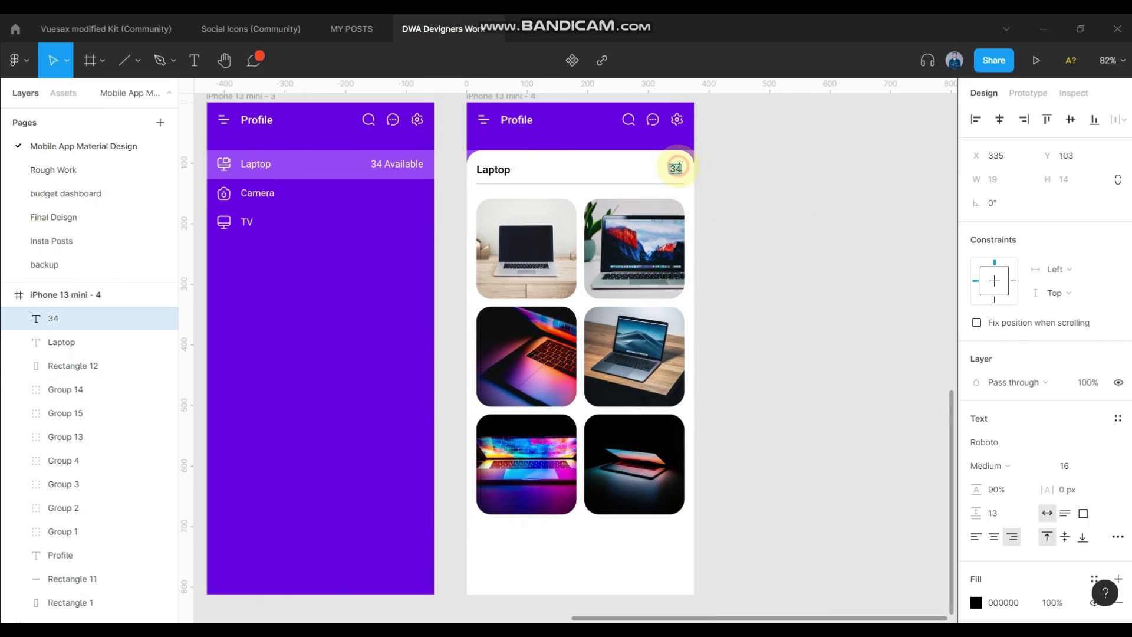
text( available)
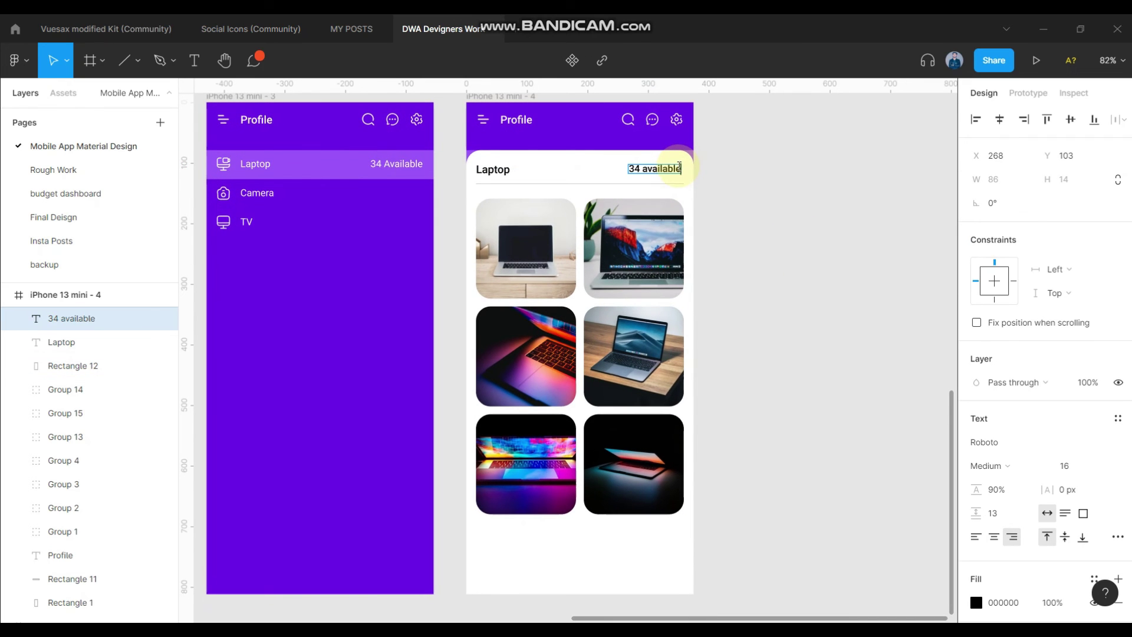
scroll(751, 186, left, 2)
scroll(837, 218, down, 2)
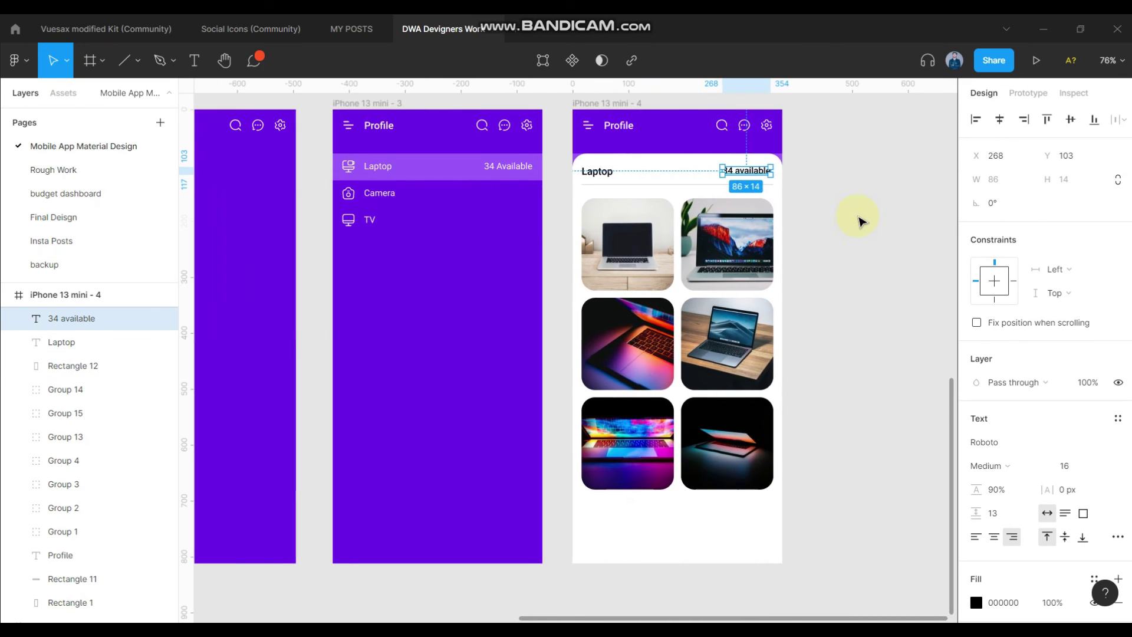
click(826, 224)
scroll(808, 254, up, 2)
Inspect the middle screen's Laptop row, the laptop photo grid screen and its purple header
scroll(536, 252, left, 3)
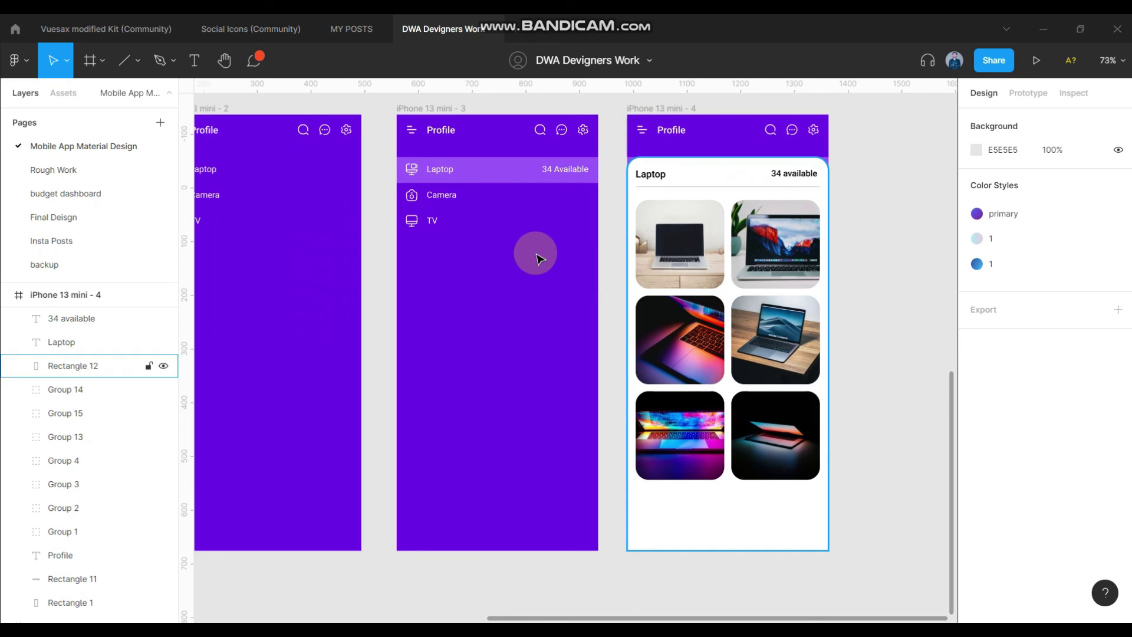
scroll(531, 218, down, 2)
scroll(506, 210, up, 1)
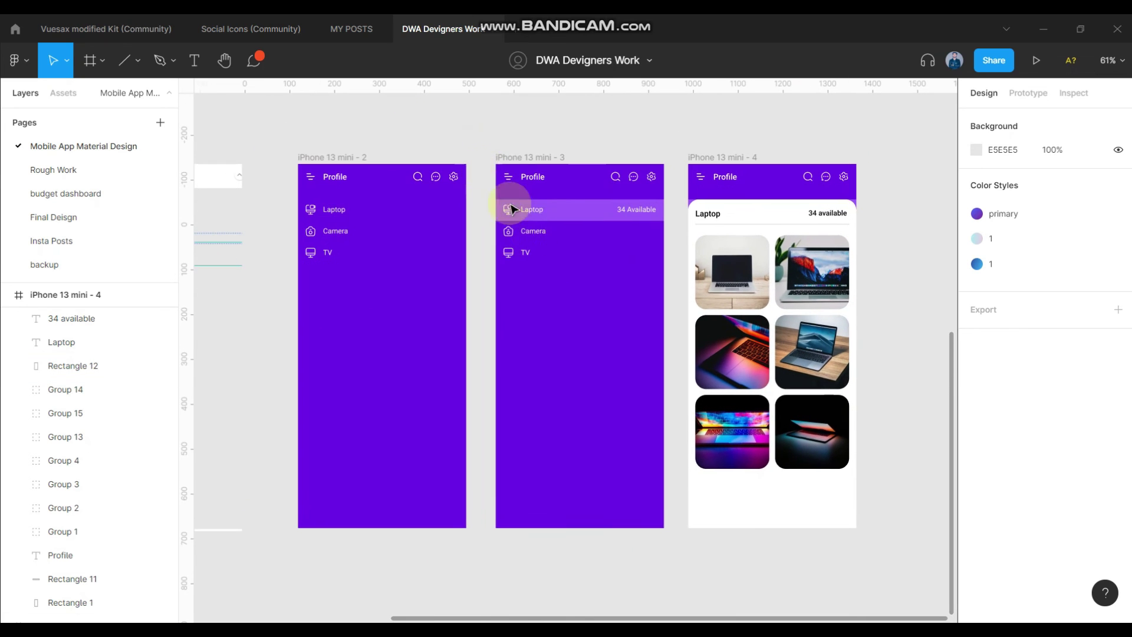
scroll(342, 221, up, 2)
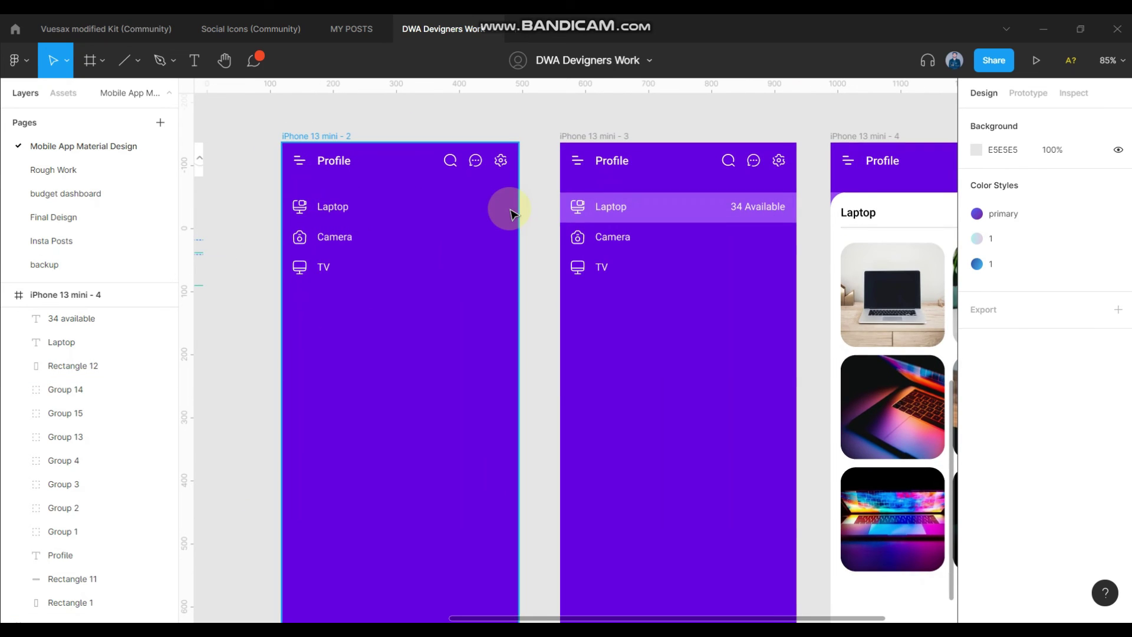
scroll(560, 218, right, 2)
scroll(506, 204, down, 1)
scroll(590, 224, down, 1)
scroll(593, 222, right, 2)
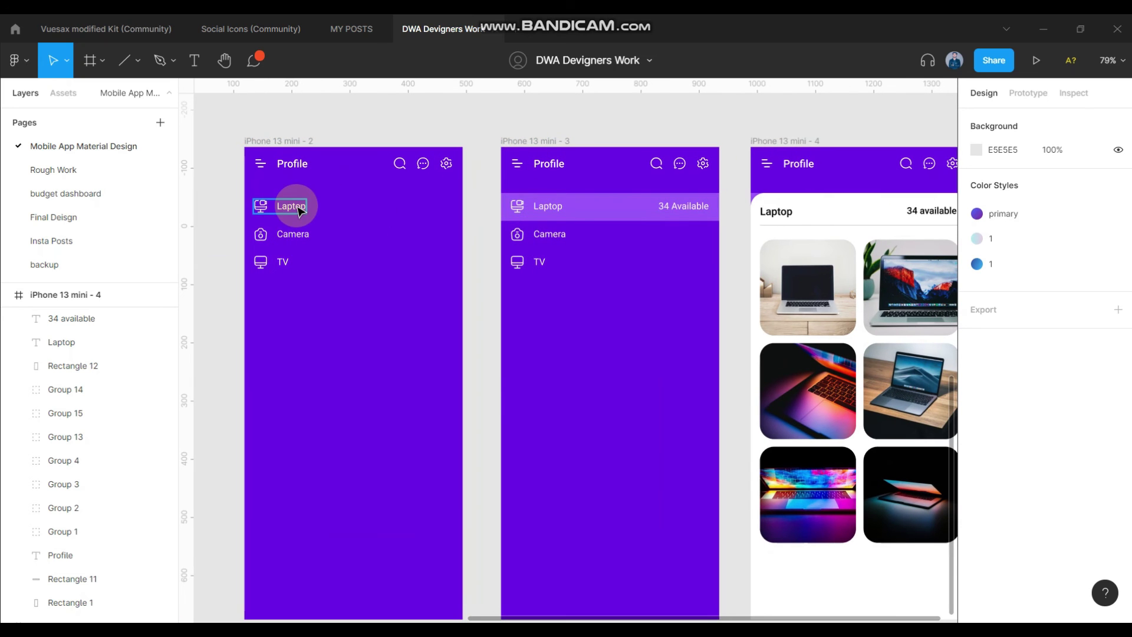
click(547, 208)
scroll(613, 233, right, 3)
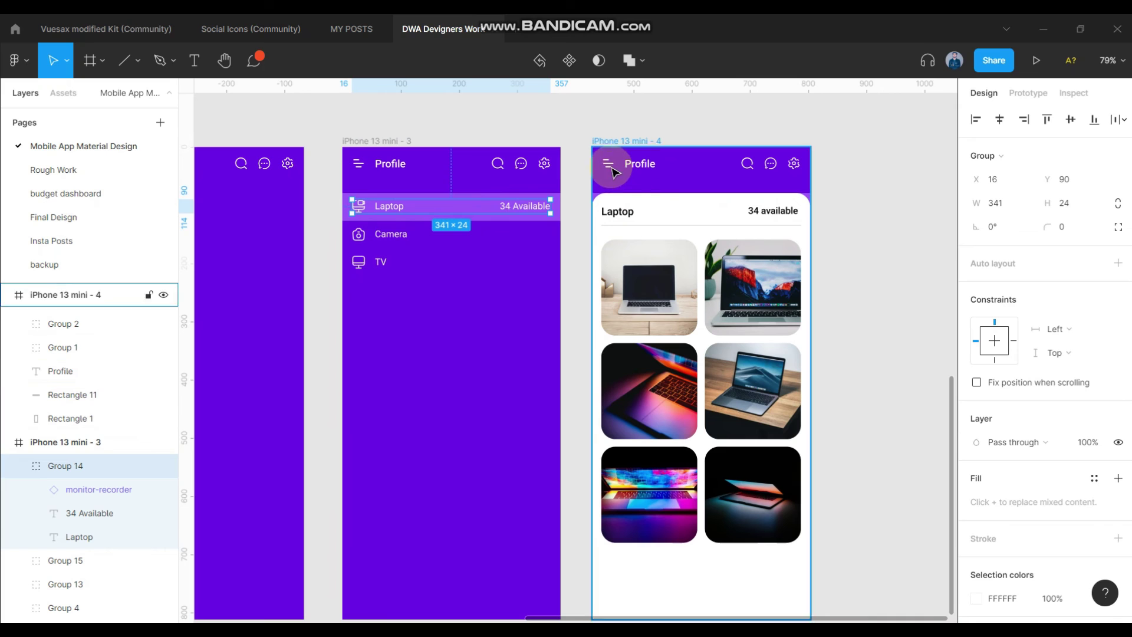
click(653, 188)
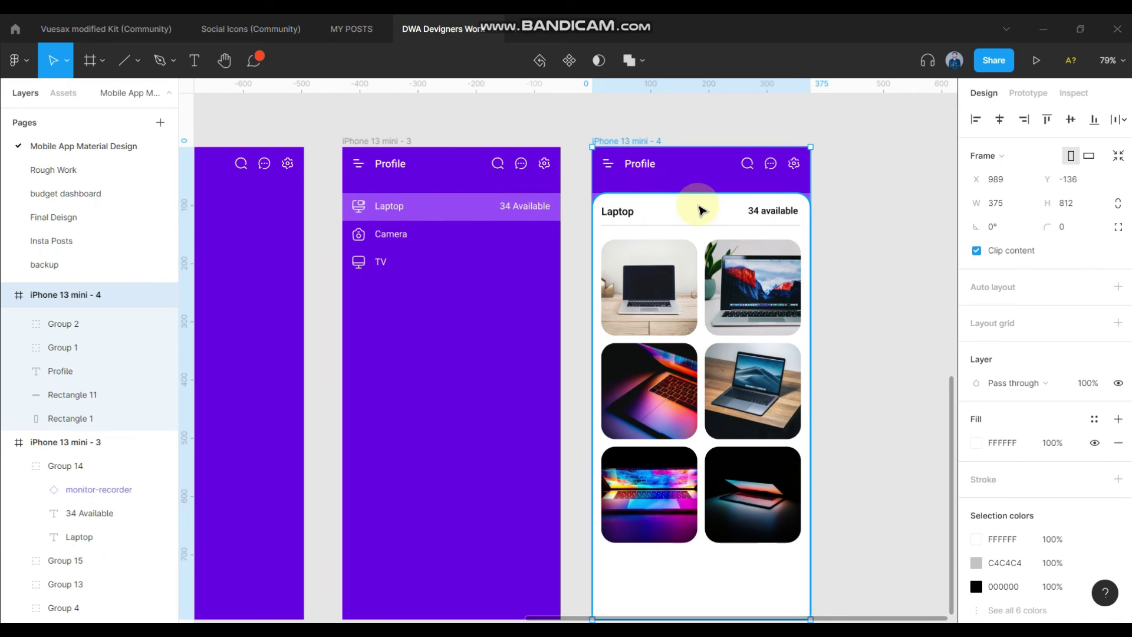
click(716, 171)
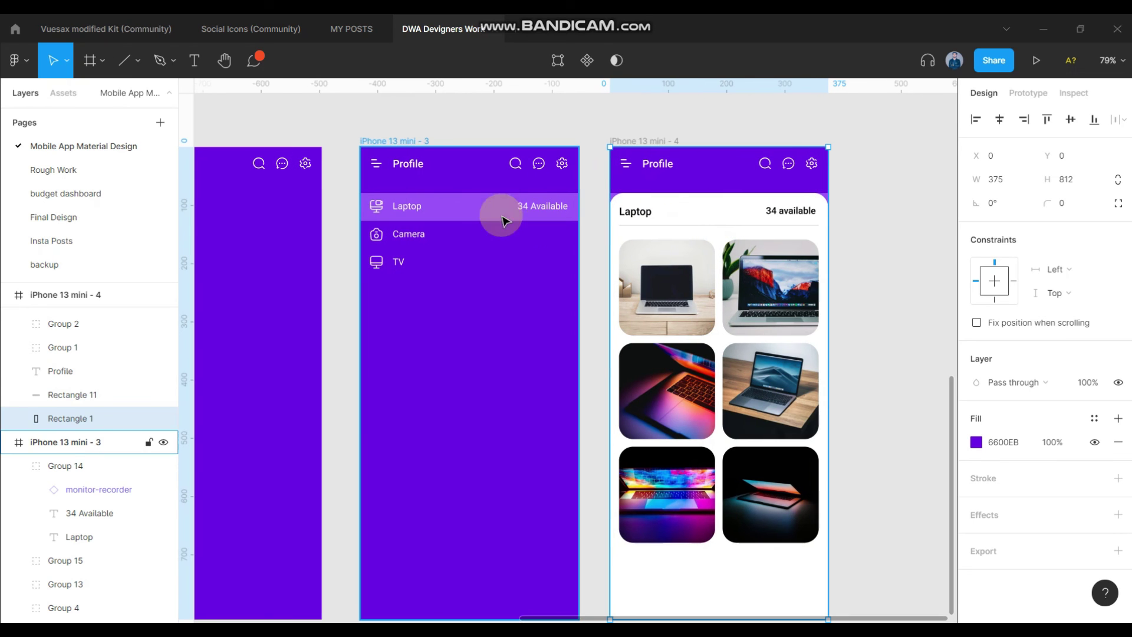
Compare the Laptop rows and highlight bar, then select Group 14 on iPhone 13 mini - 2
scroll(472, 218, down, 3)
scroll(491, 241, left, 3)
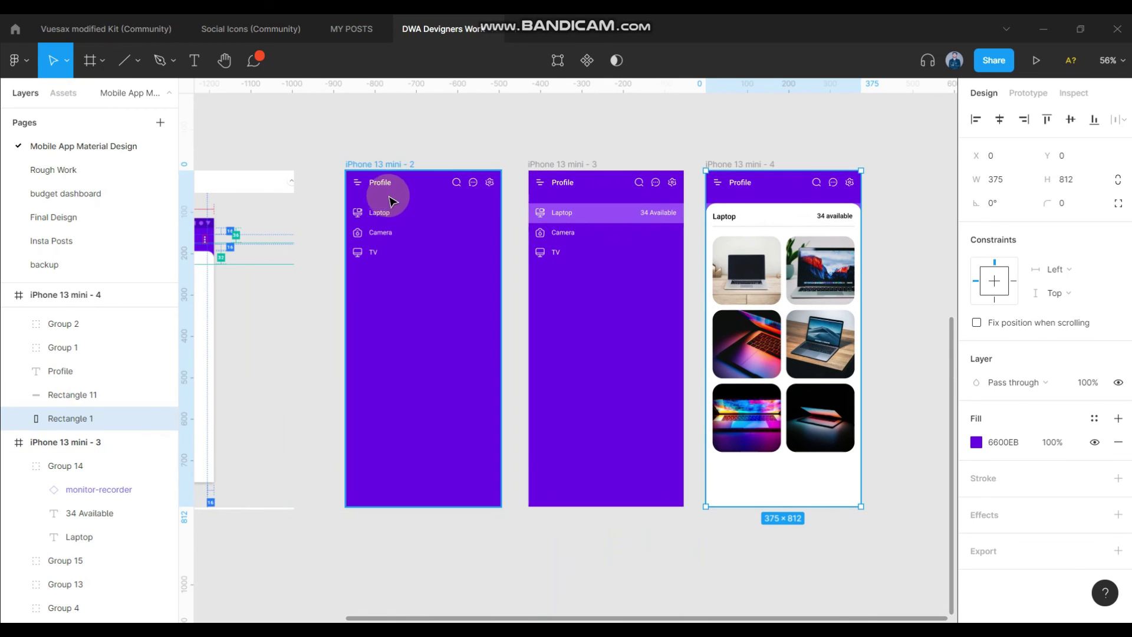
scroll(407, 210, up, 1)
scroll(386, 207, up, 1)
click(377, 213)
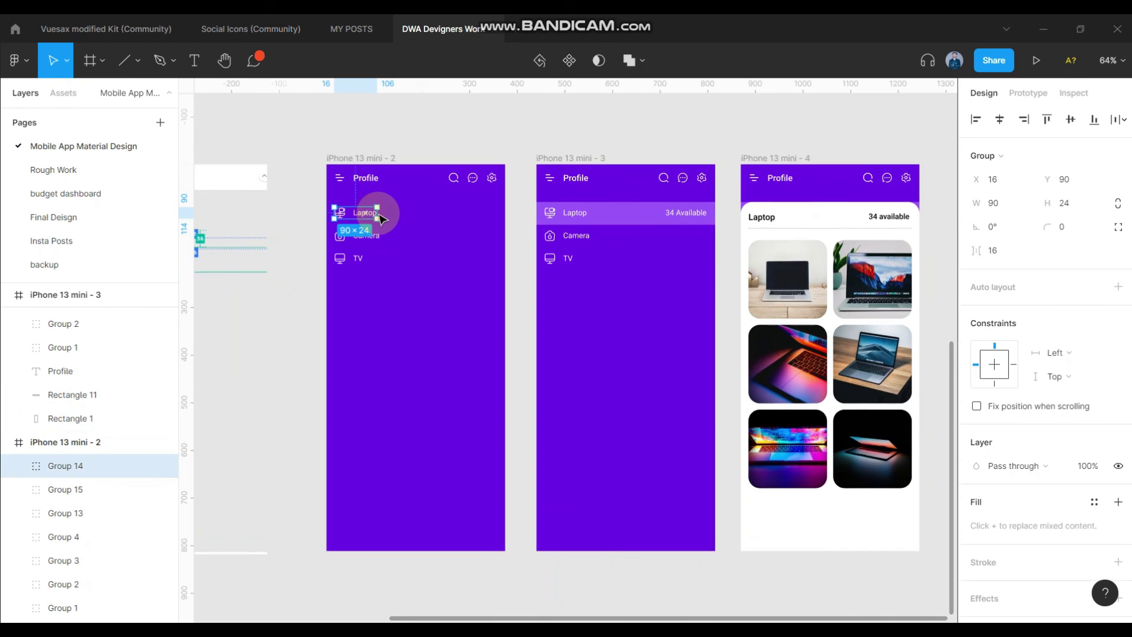
click(575, 214)
scroll(707, 207, up, 3)
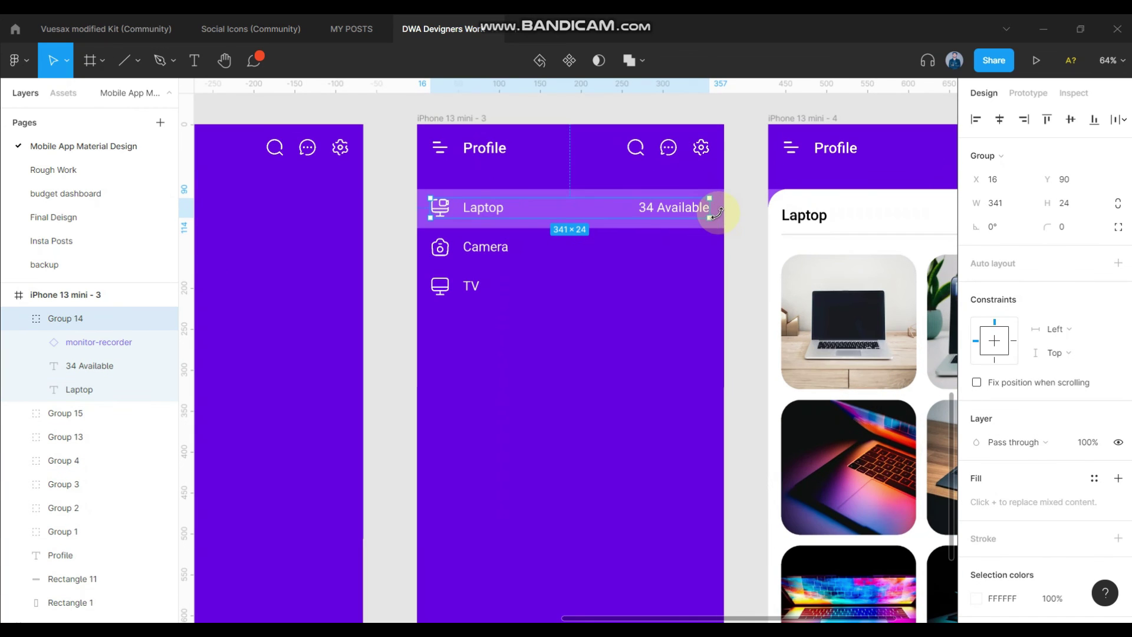
scroll(715, 194, up, 2)
shift+click(716, 223)
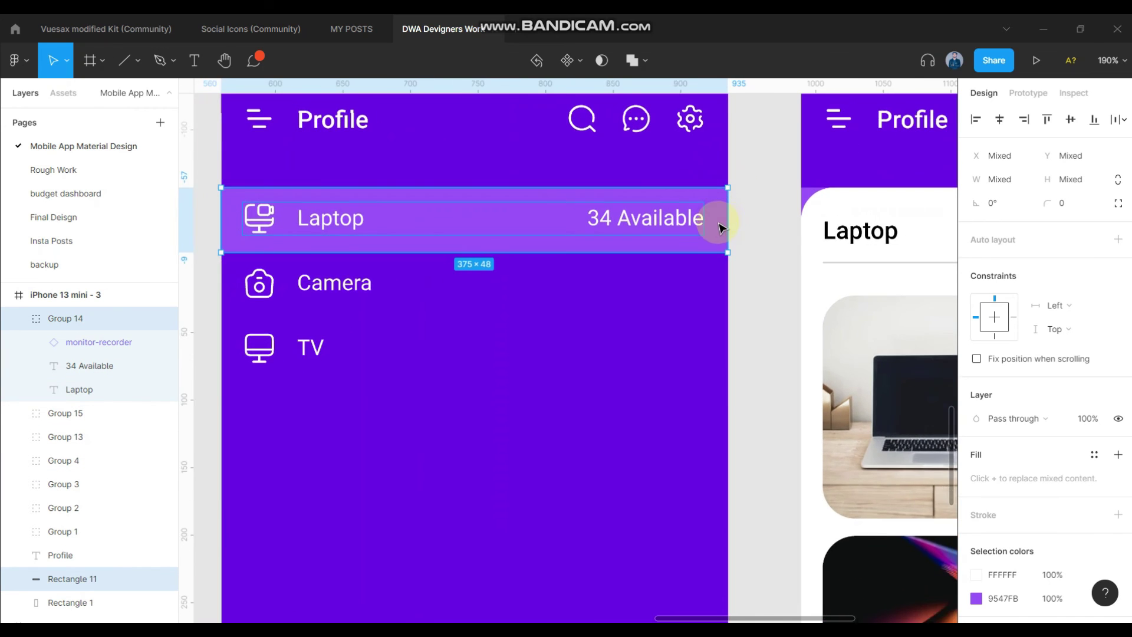
scroll(678, 227, down, 2)
scroll(636, 221, down, 3)
scroll(409, 228, left, 2)
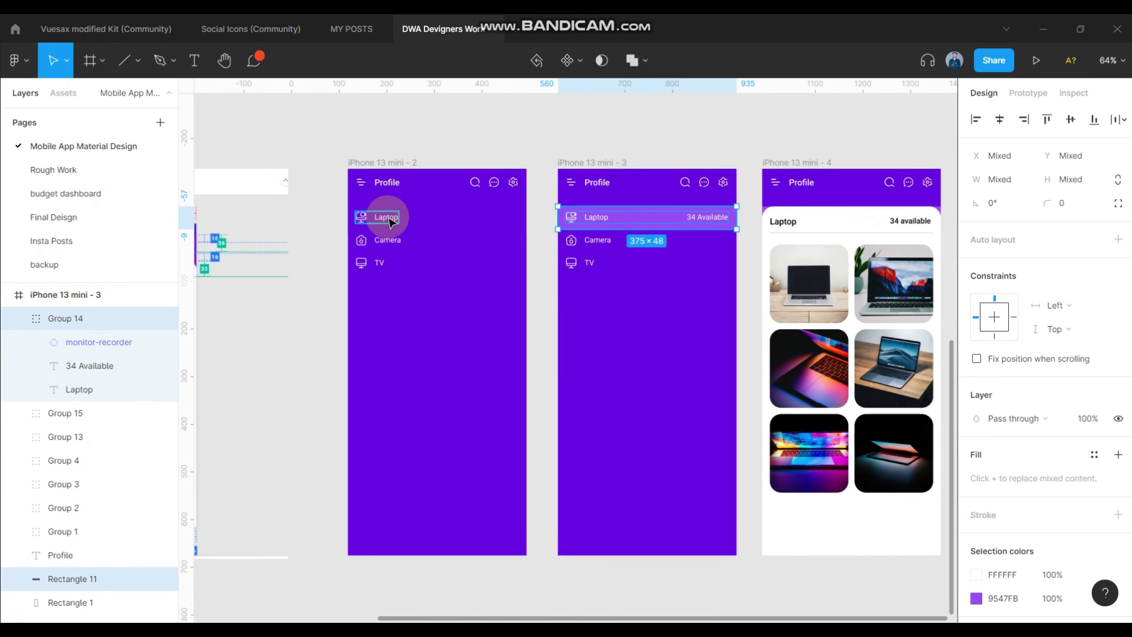
click(382, 219)
scroll(382, 218, up, 2)
In prototyping mode, link the Laptop row to the highlighted-row screen on tap
click(1027, 92)
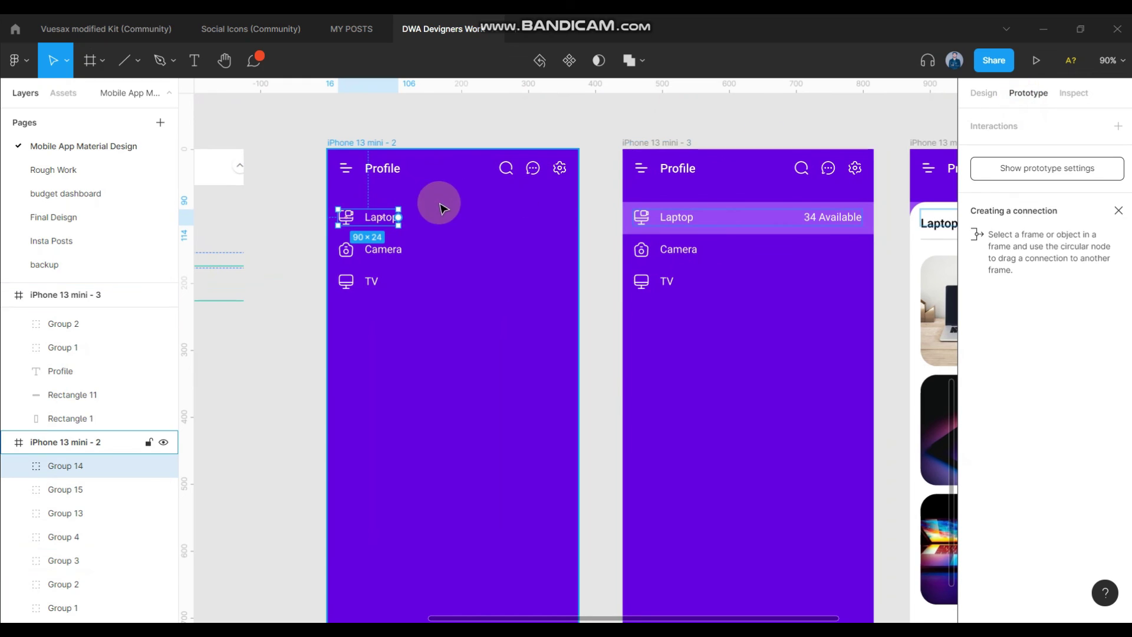
drag(399, 217, 643, 280)
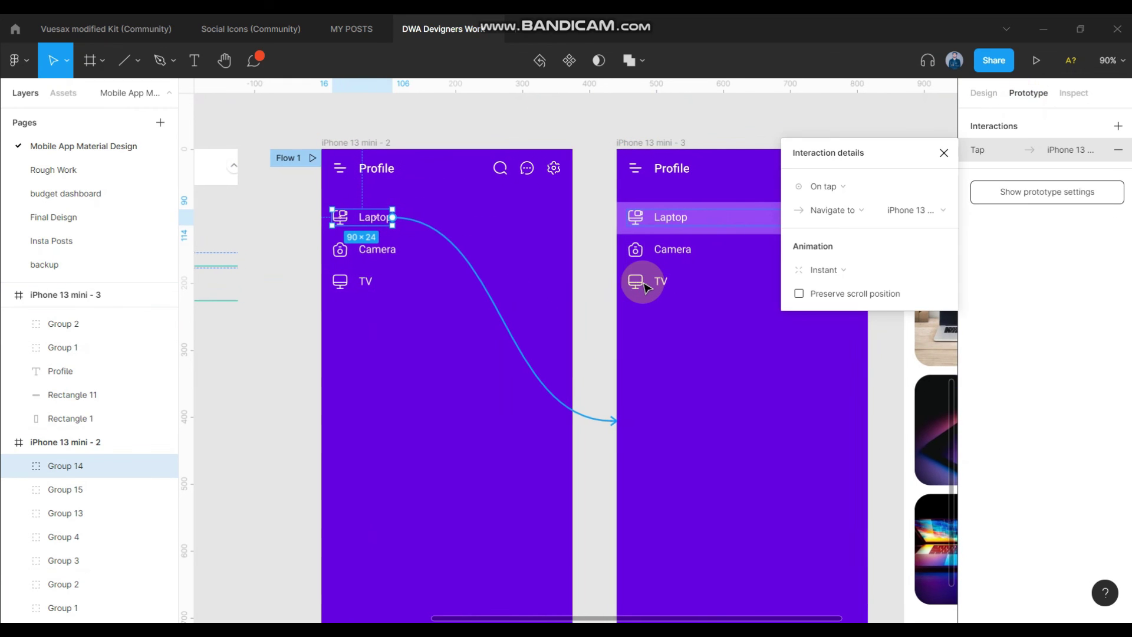
scroll(643, 279, right, 5)
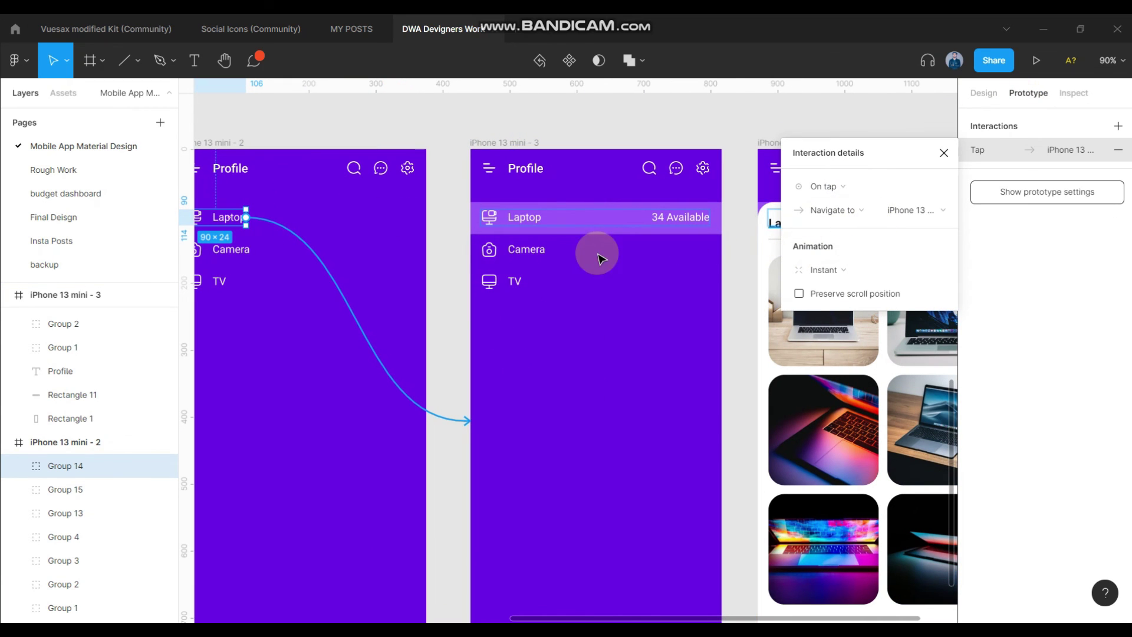
scroll(598, 258, right, 2)
Link the highlighted-row screen to the laptop card screen with an 800ms delay and Smart animate
click(451, 140)
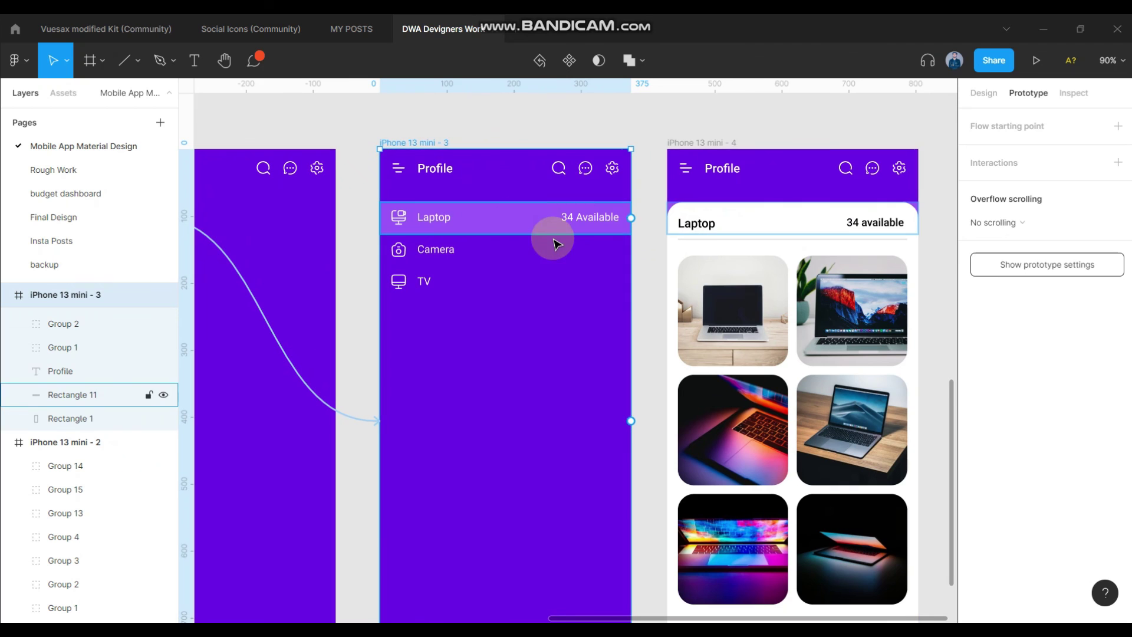
scroll(578, 230, right, 2)
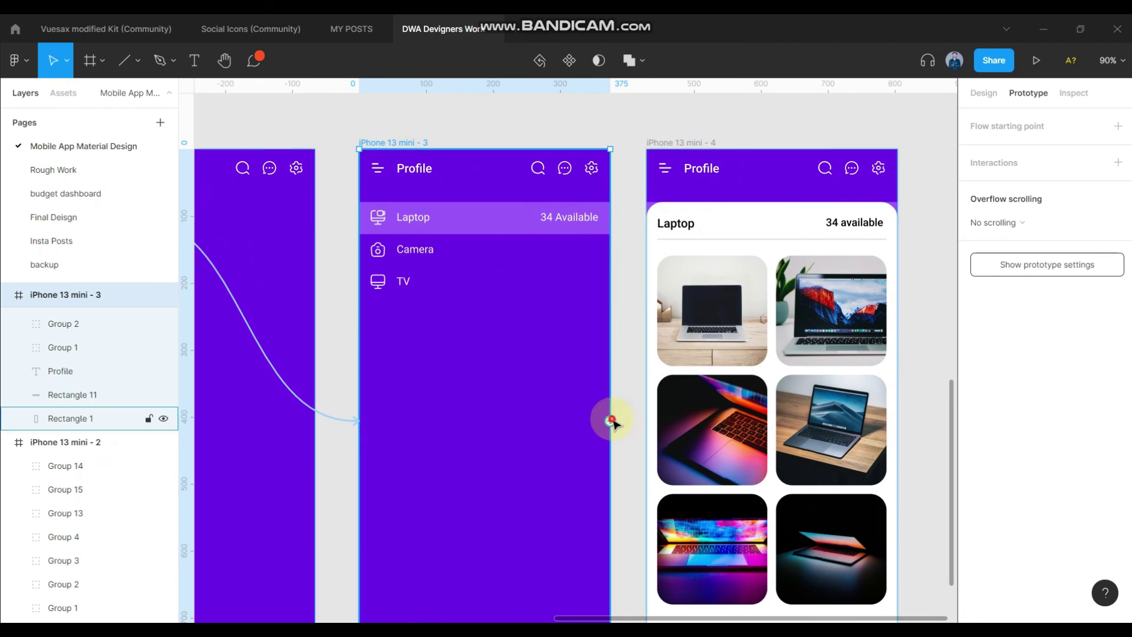
drag(612, 420, 648, 177)
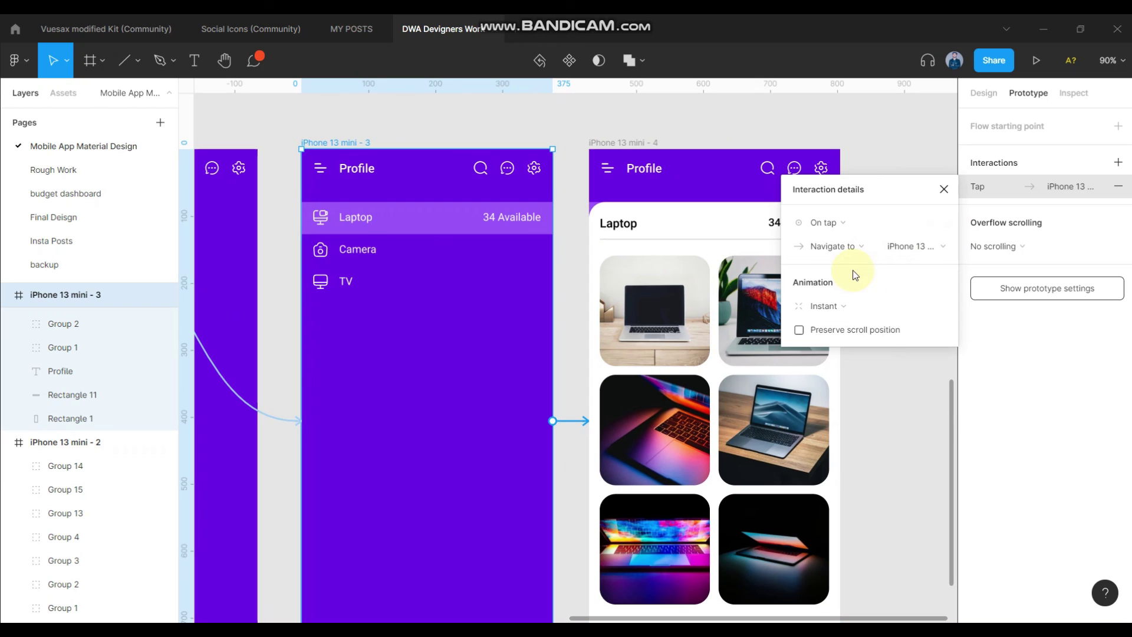
click(826, 306)
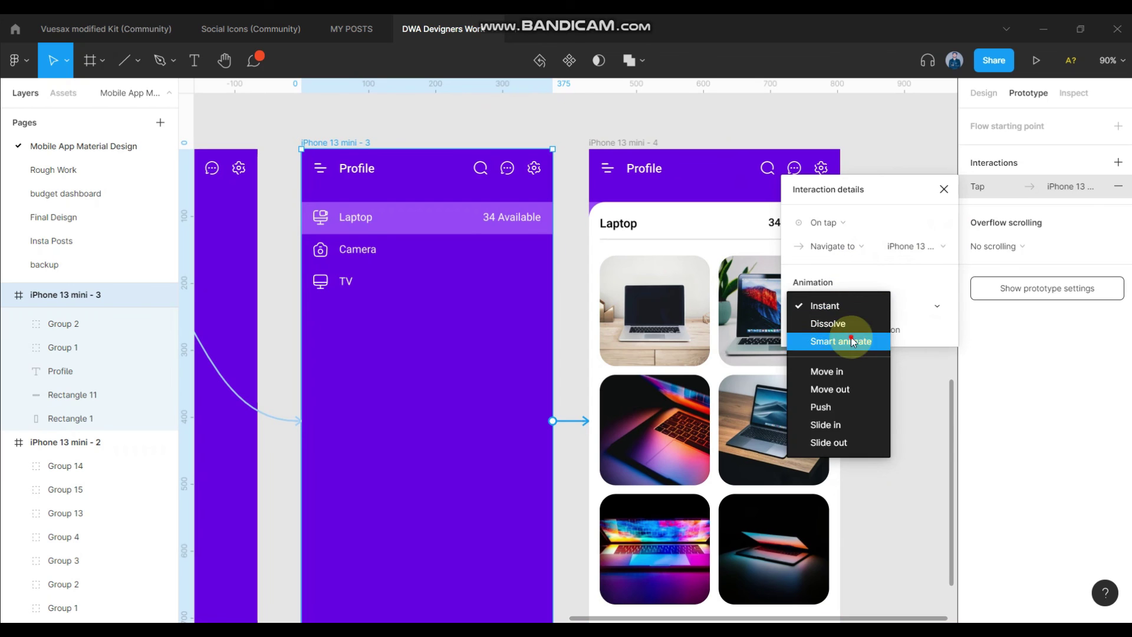
click(851, 342)
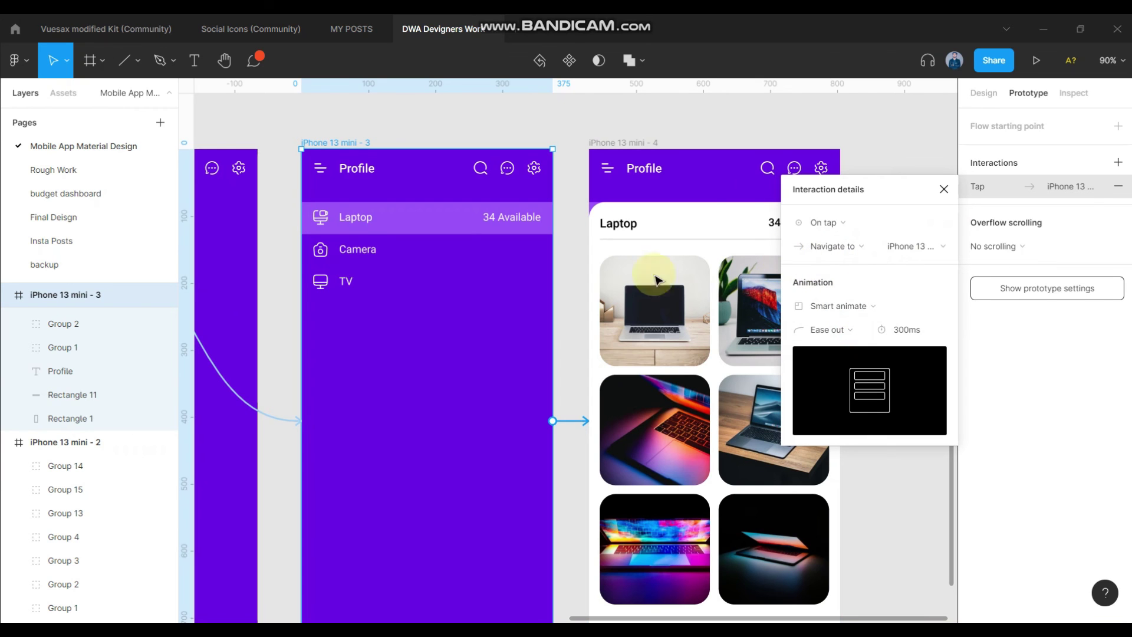
scroll(378, 195, up, 1)
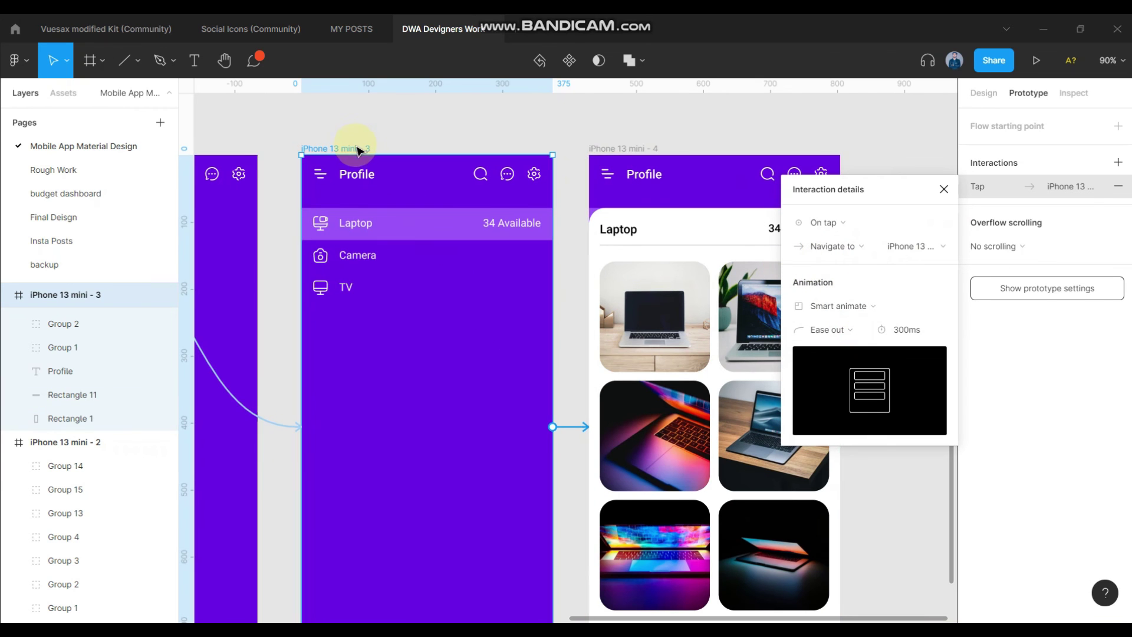
click(847, 222)
click(829, 408)
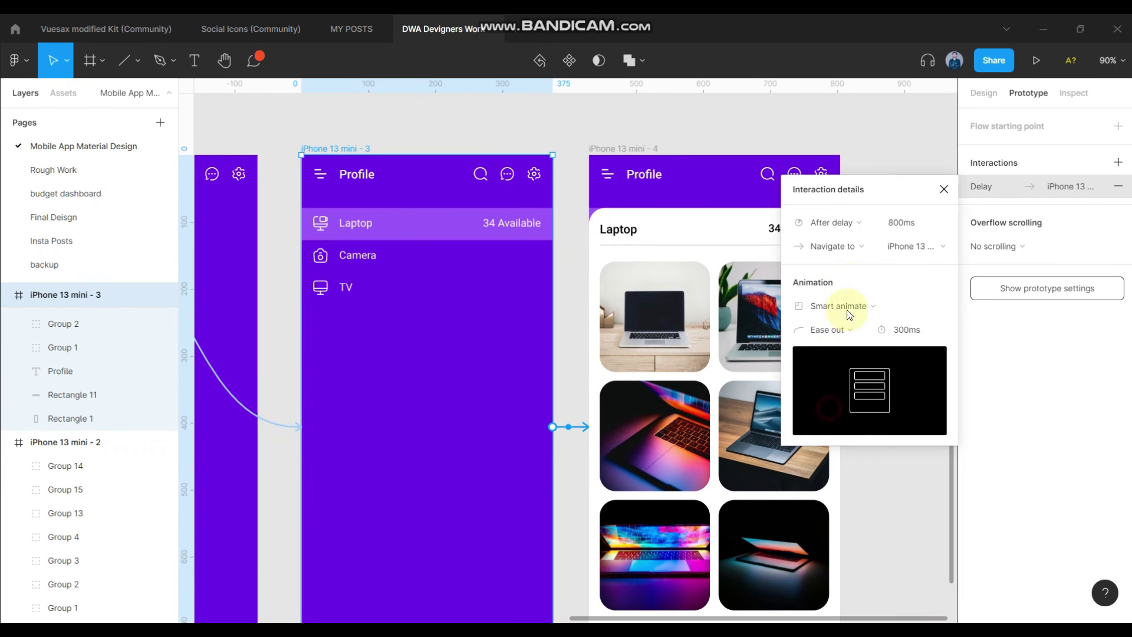
scroll(608, 147, down, 3)
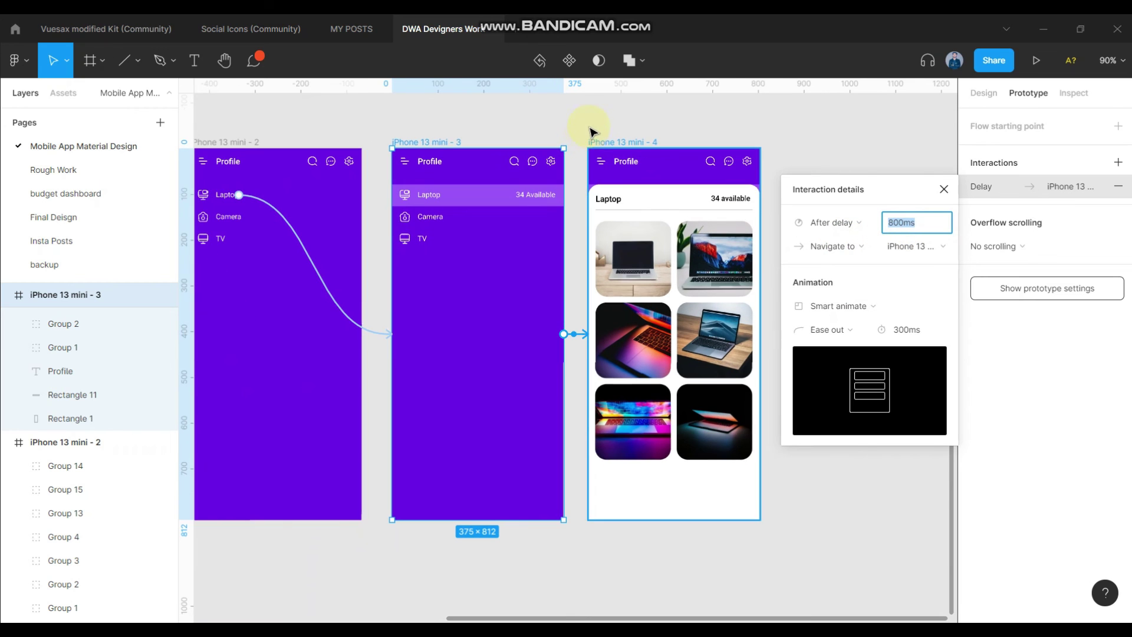
click(588, 121)
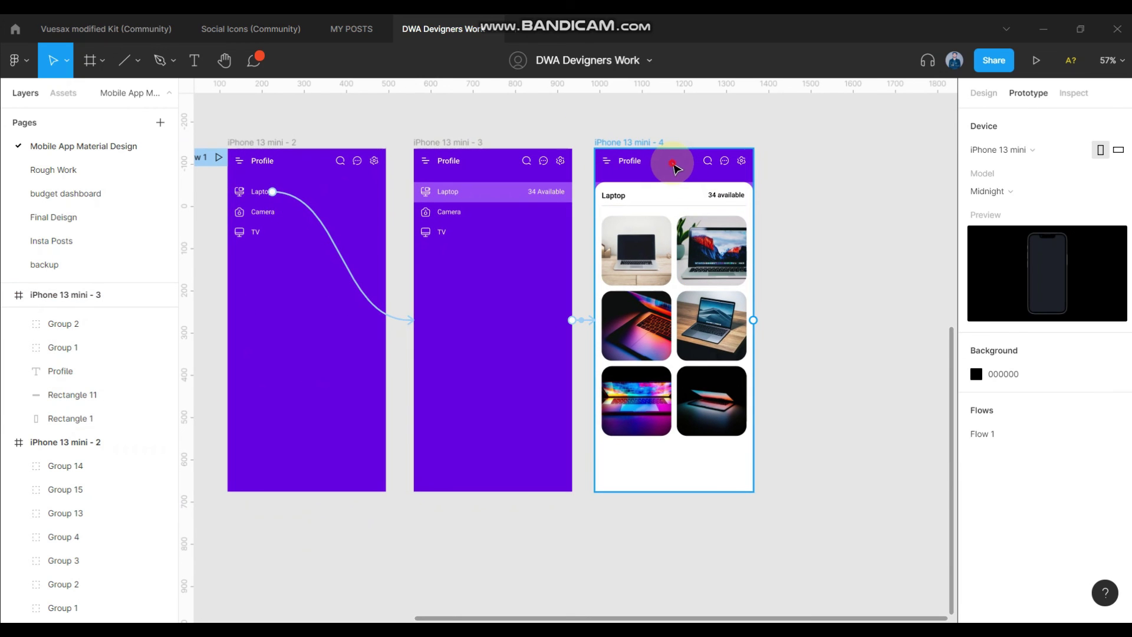
Link the laptop card screen back to the first screen, the Flow 1 start
click(675, 173)
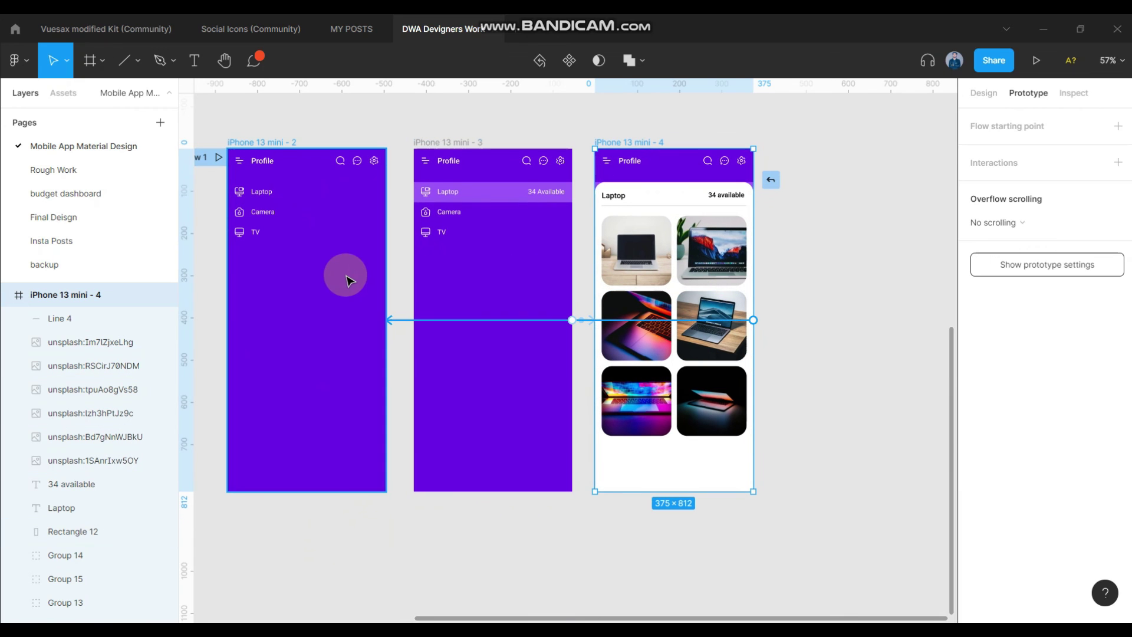
drag(610, 289, 348, 277)
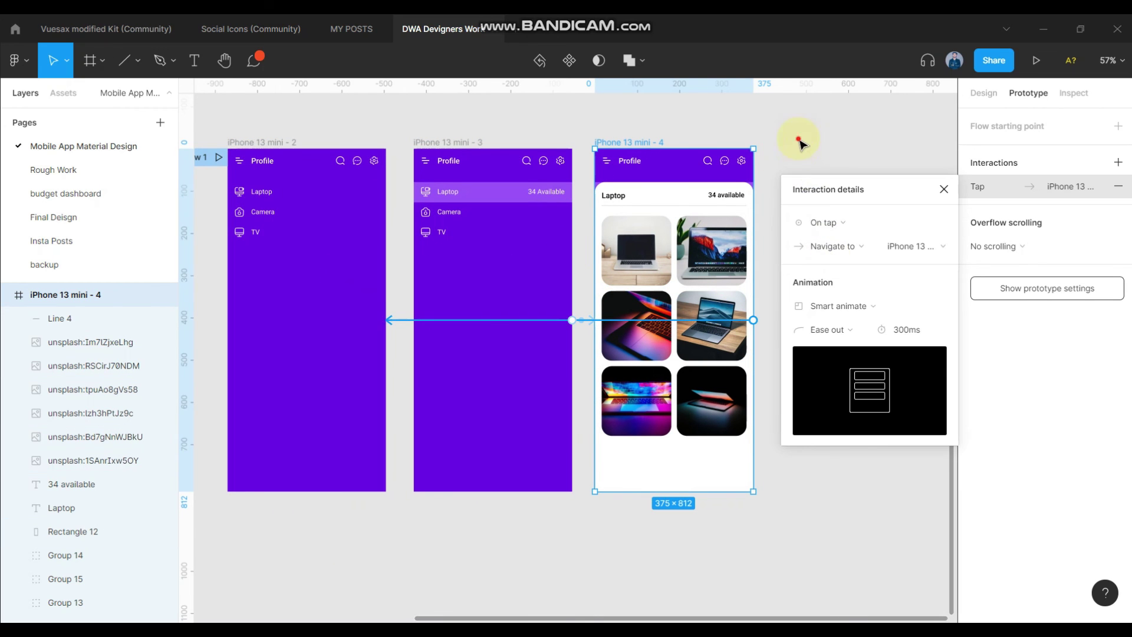
click(799, 142)
click(321, 143)
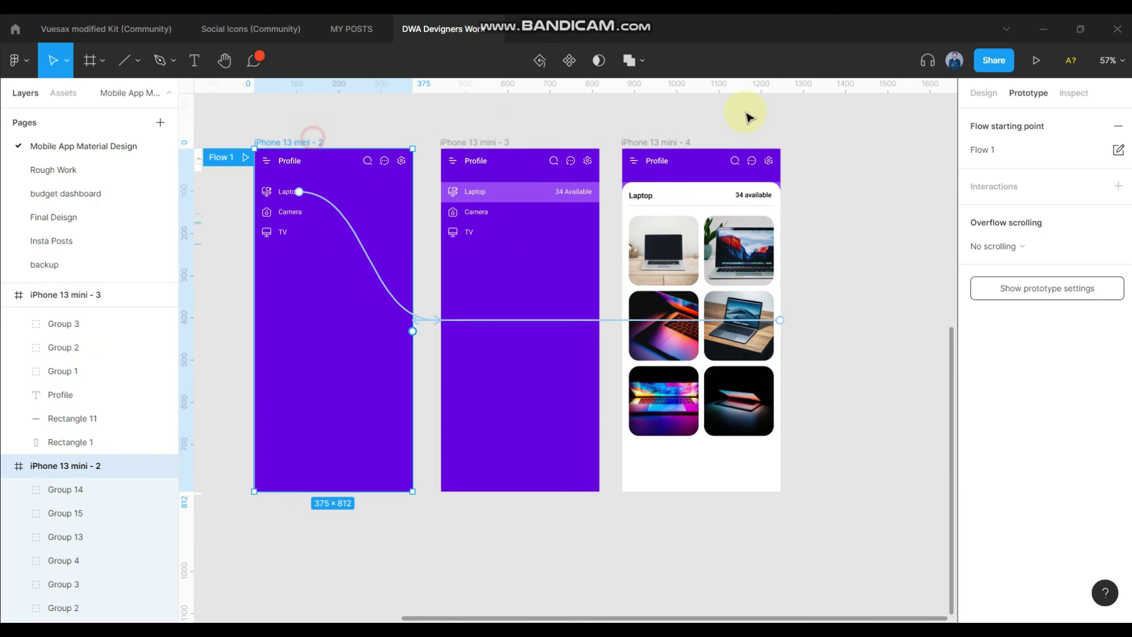
click(1034, 62)
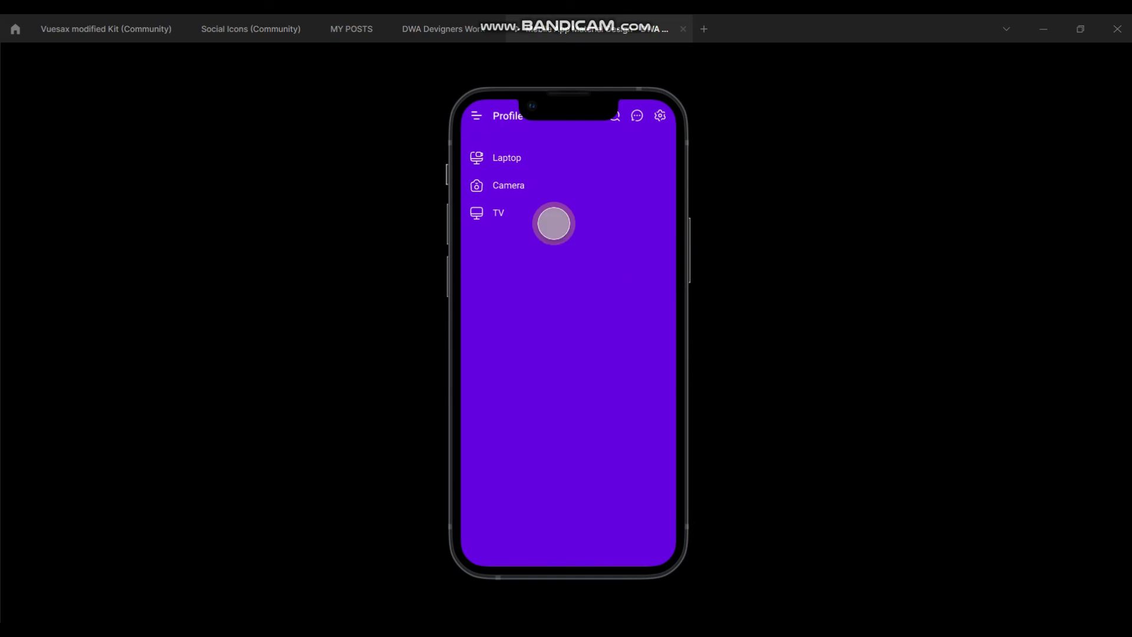
click(504, 158)
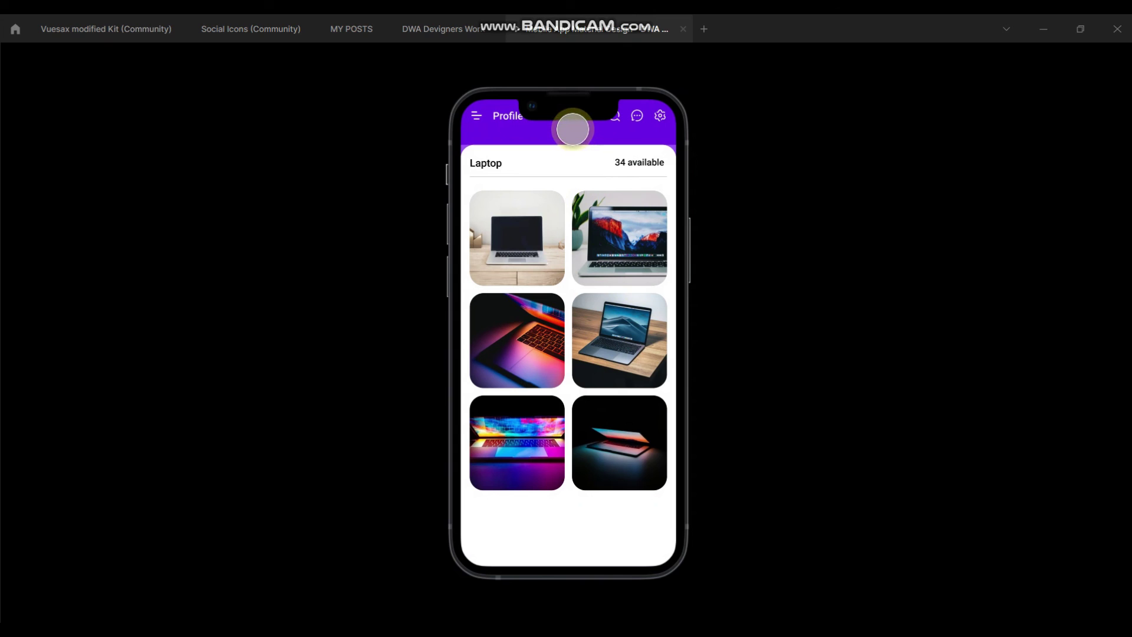
click(573, 129)
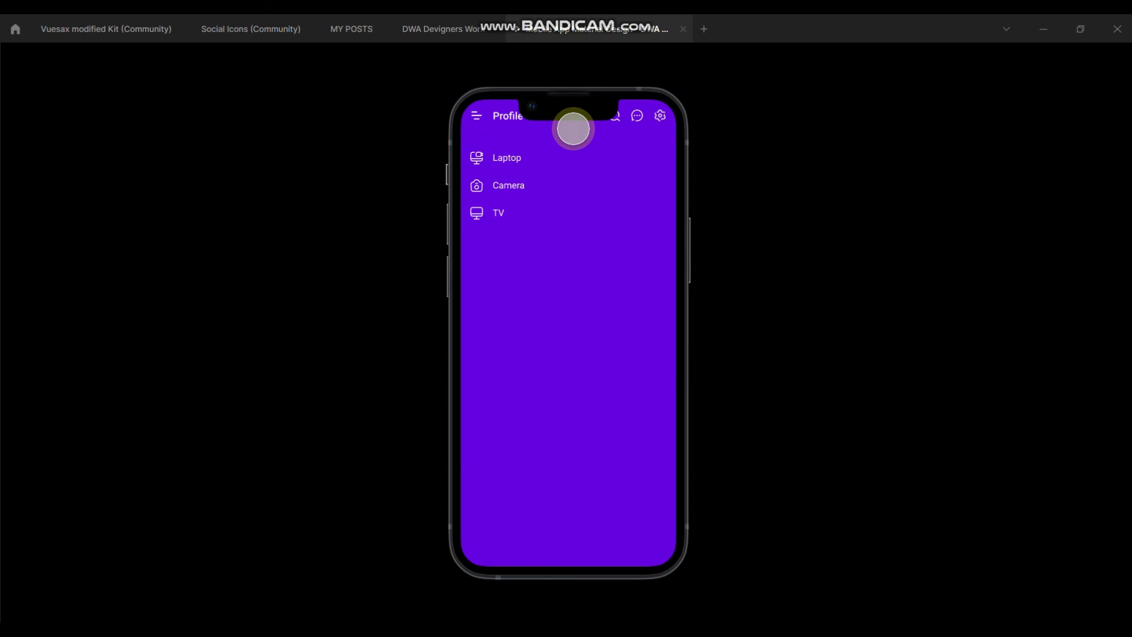
click(536, 155)
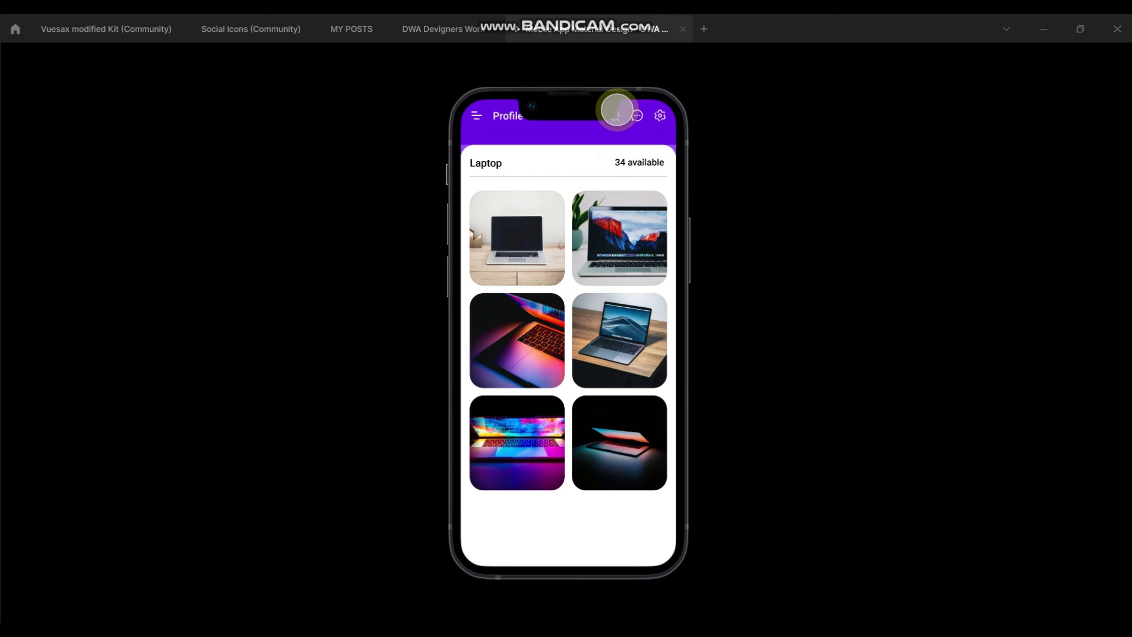
click(682, 28)
click(652, 104)
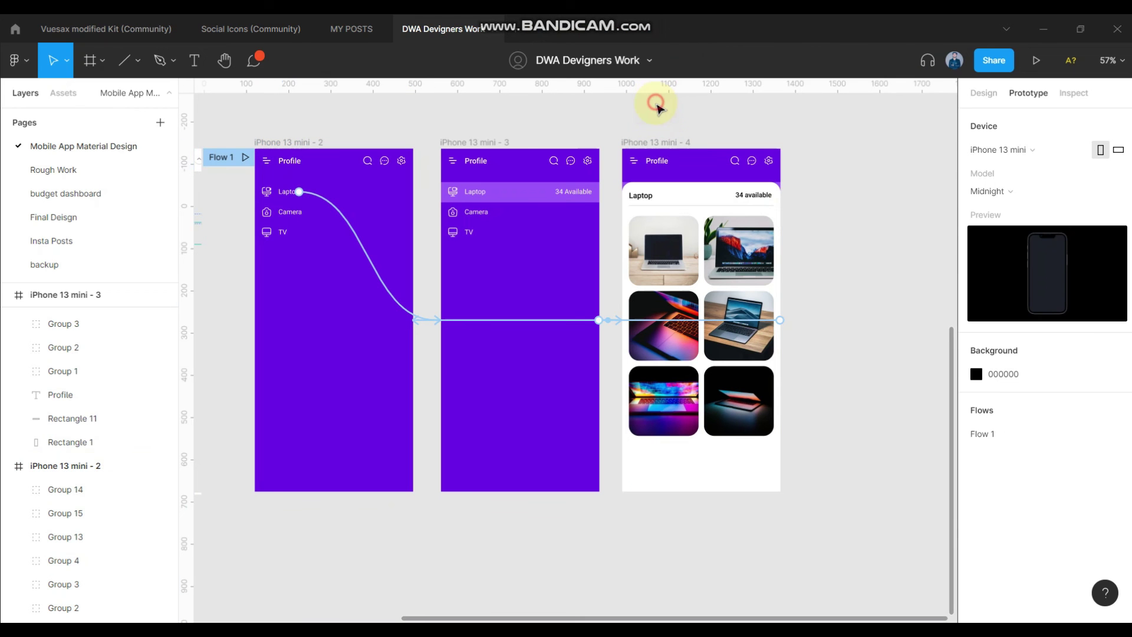
scroll(636, 101, down, 1)
scroll(685, 218, up, 3)
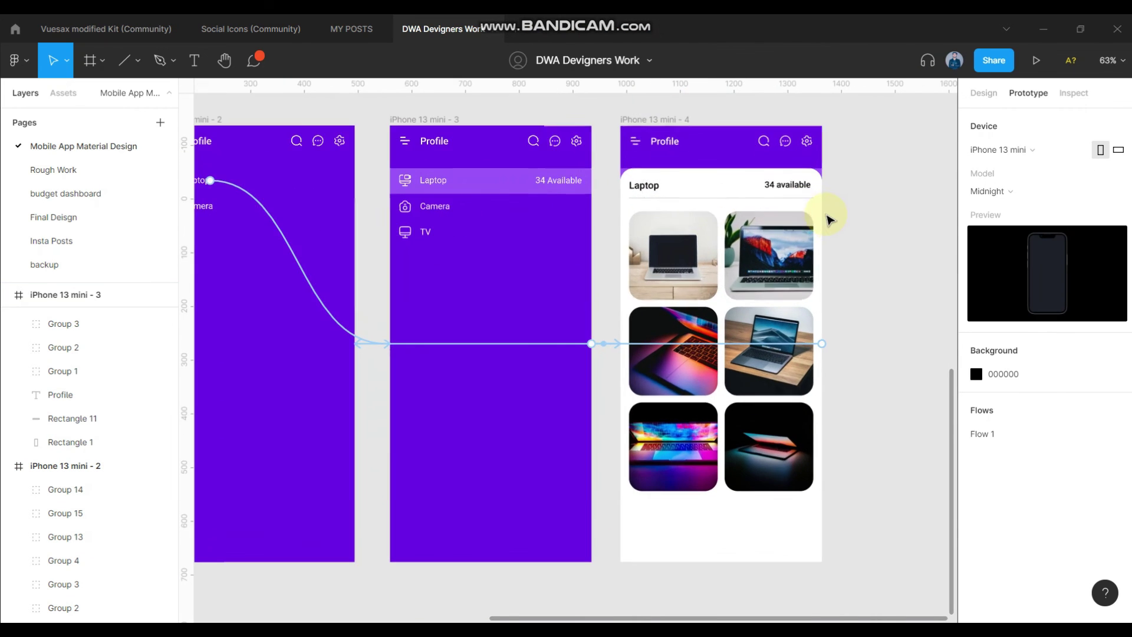
scroll(826, 220, up, 2)
scroll(787, 199, down, 3)
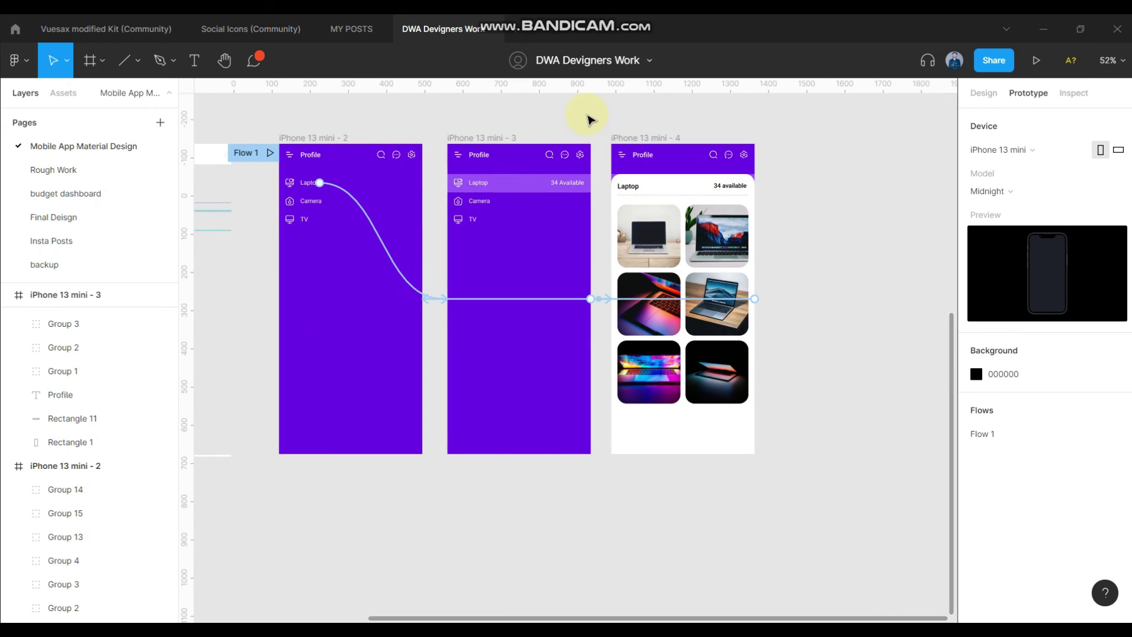
scroll(588, 116, left, 3)
scroll(563, 129, down, 1)
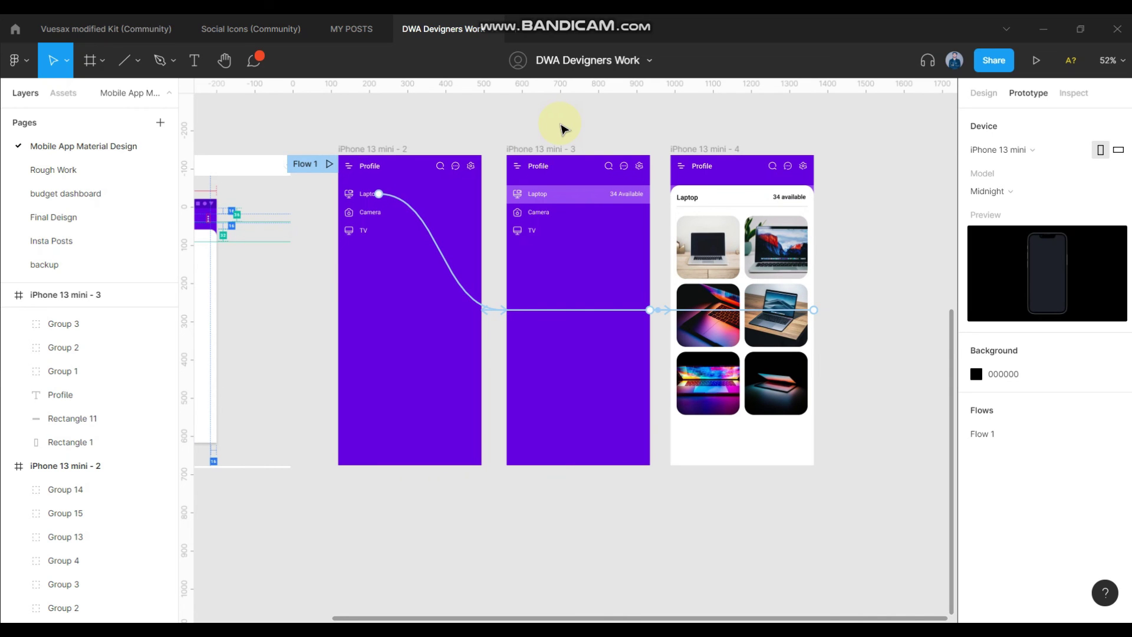
Return to Chrome's Material Design Backdrop page and scroll to the Shop Electronics example screens
key(alt+Tab)
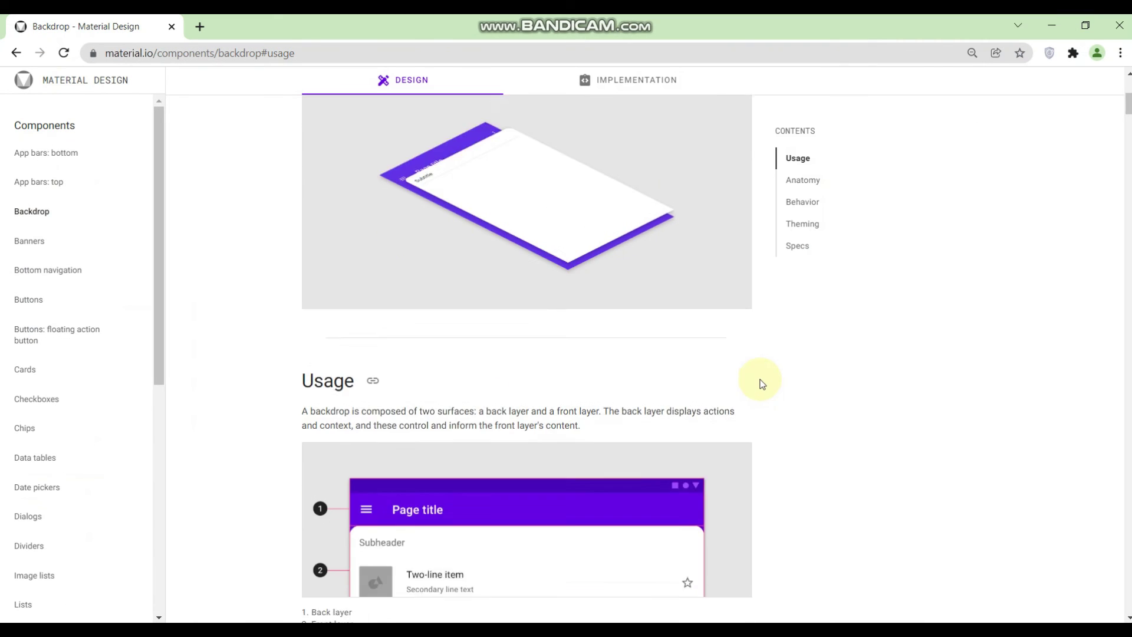
scroll(760, 384, down, 5)
scroll(750, 384, down, 4)
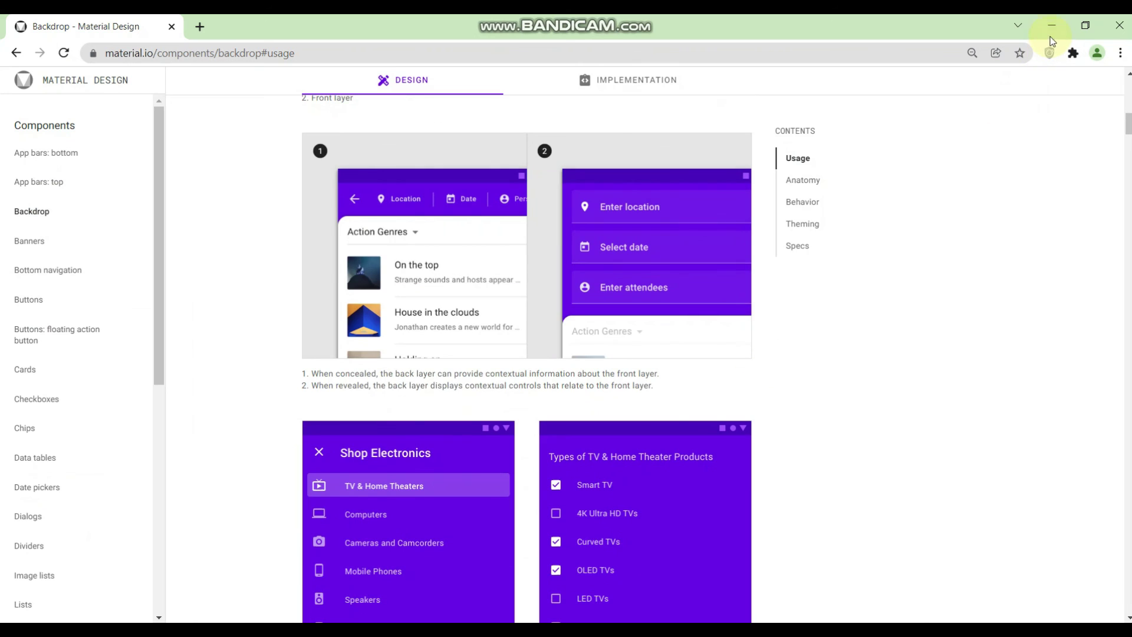